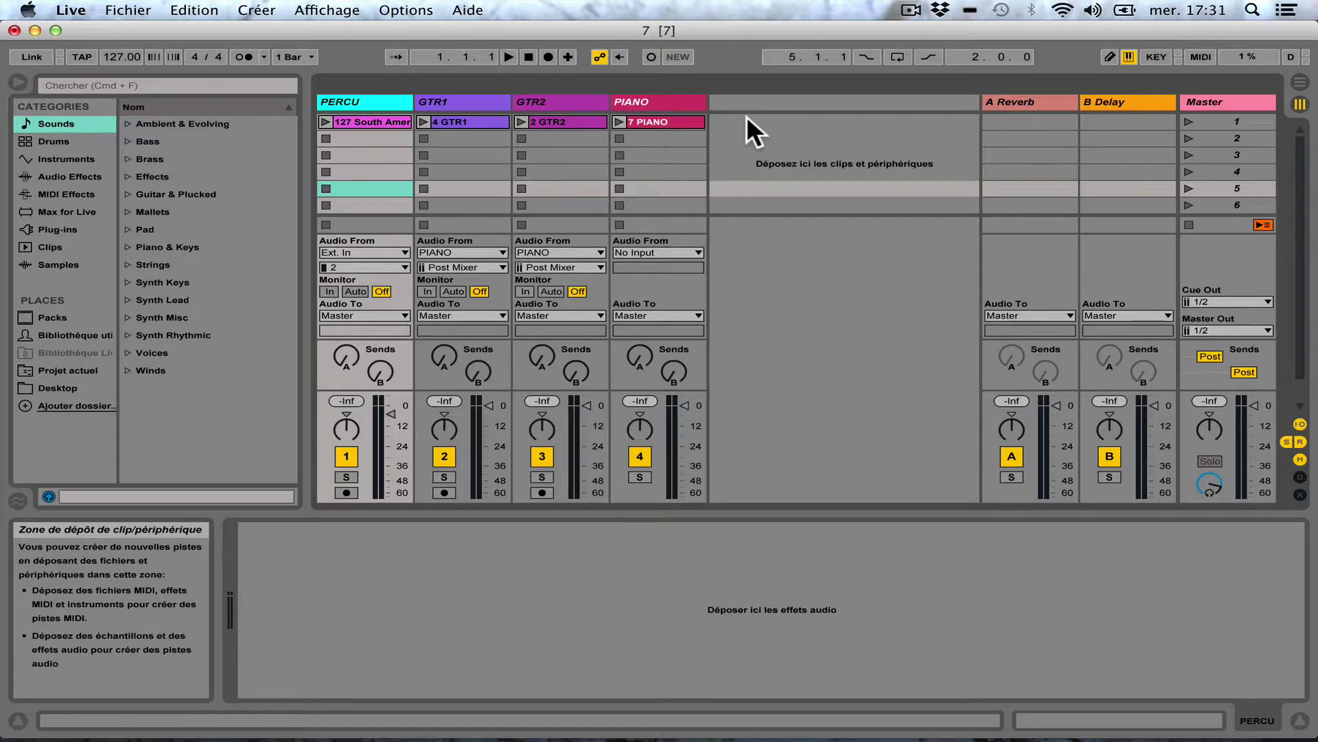
Step: Display the Reverb device on return track A
left_click(1038, 100)
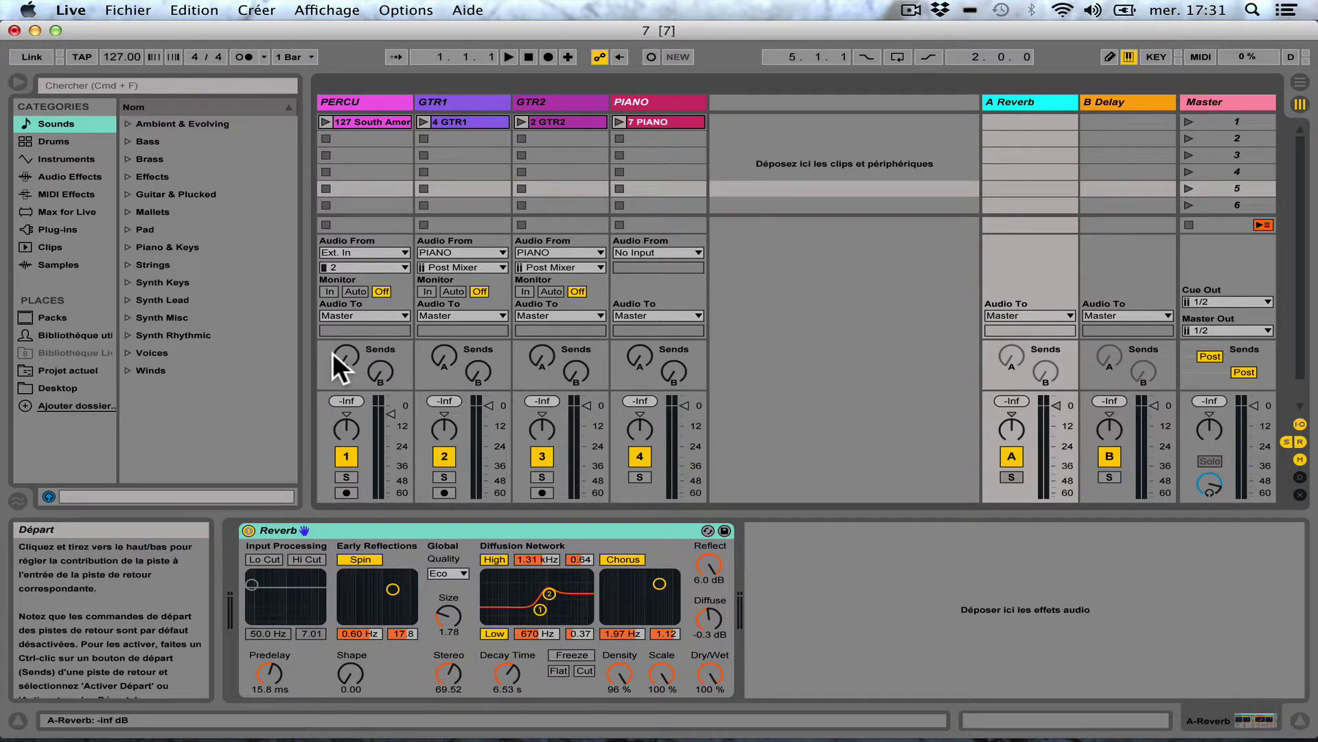
left_click(1034, 95)
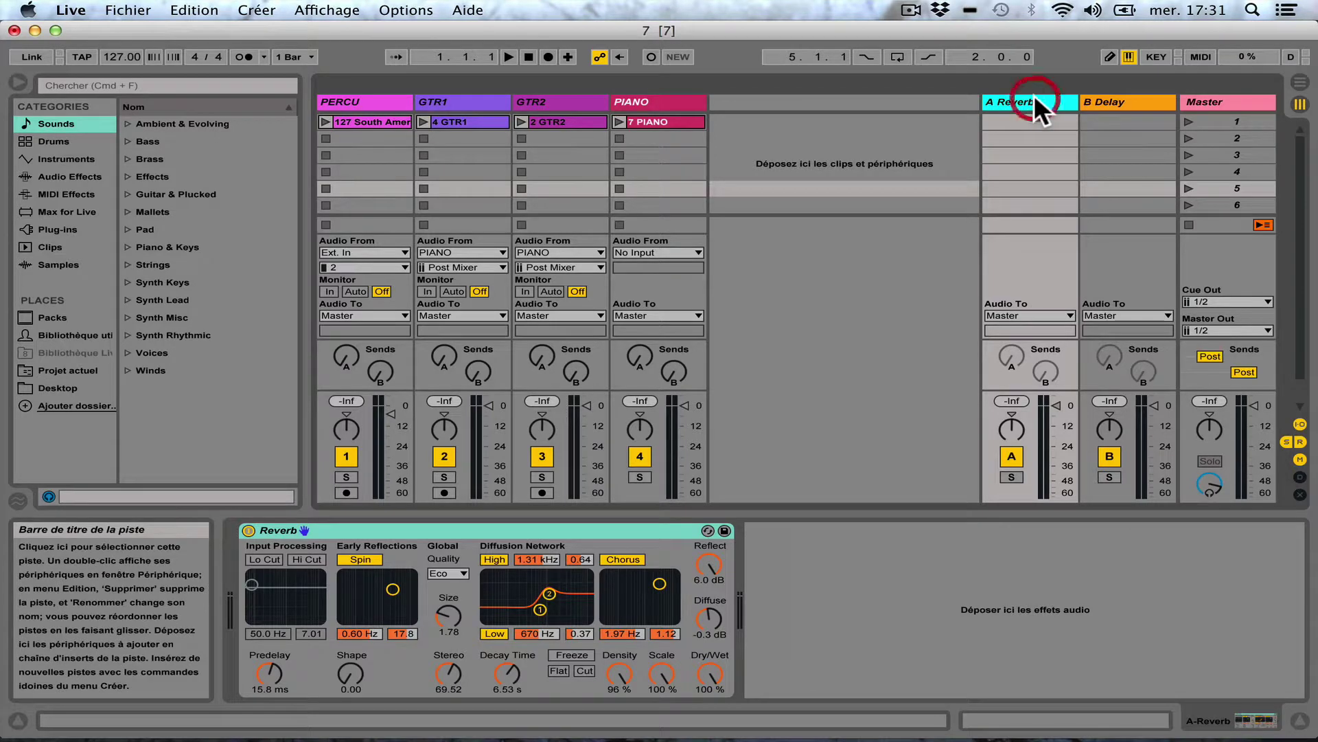
Step: Play the PERCU clip and raise that track's send to the A Reverb return to 0 dB
left_click(352, 103)
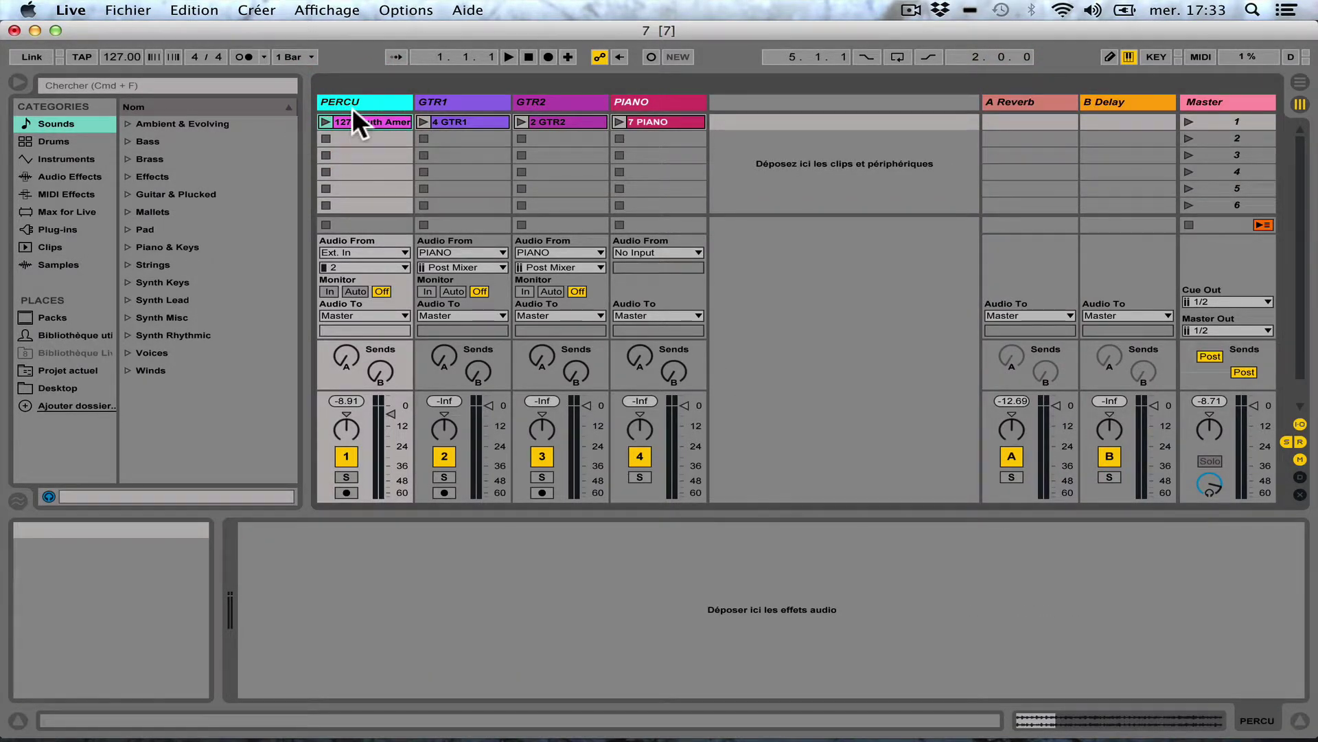
left_click(346, 352)
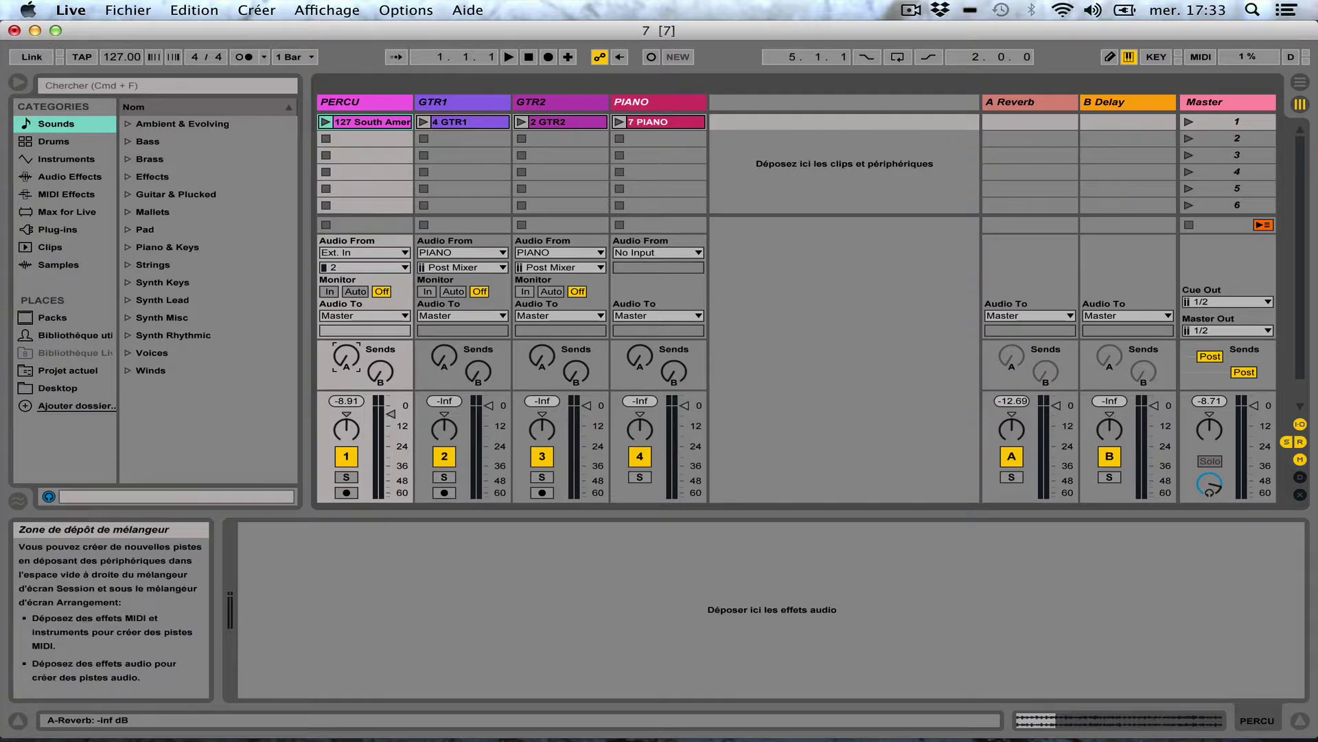
left_click_drag(346, 353, 345, 354)
left_click(323, 122)
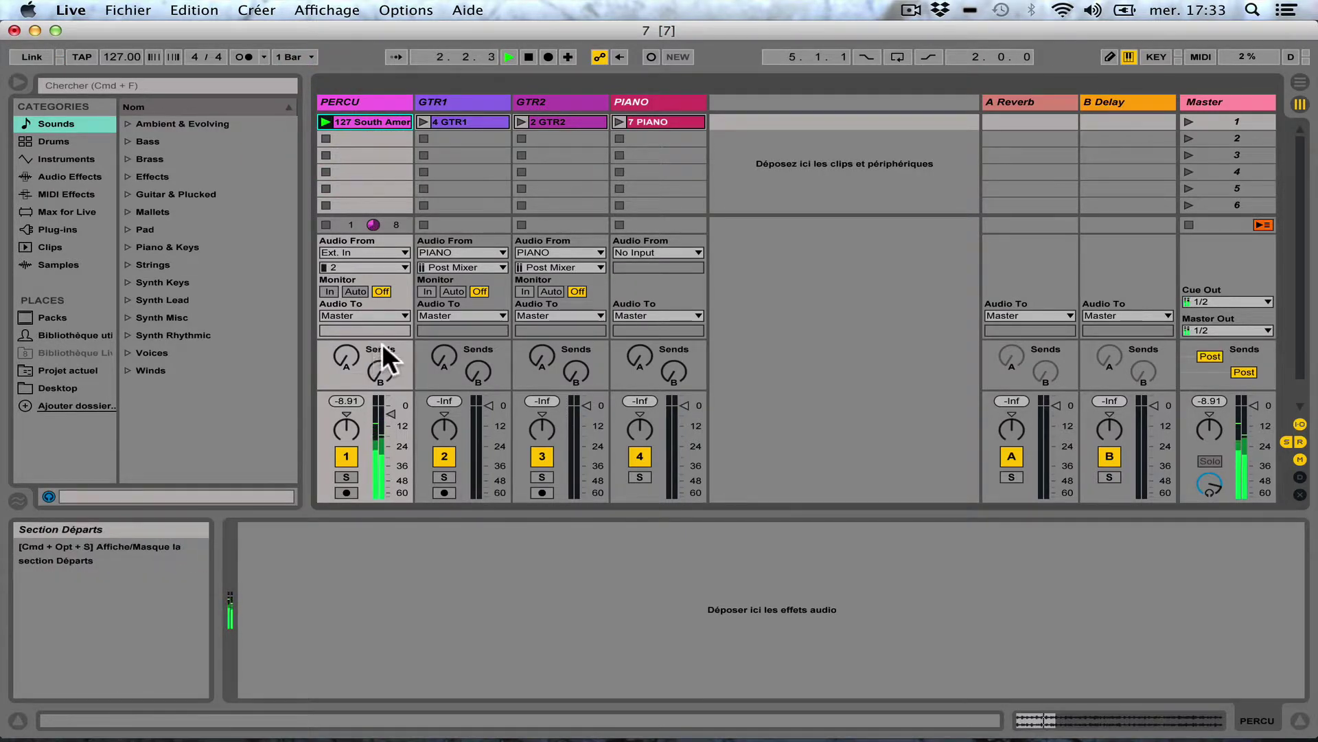
left_click_drag(344, 356, 344, 309)
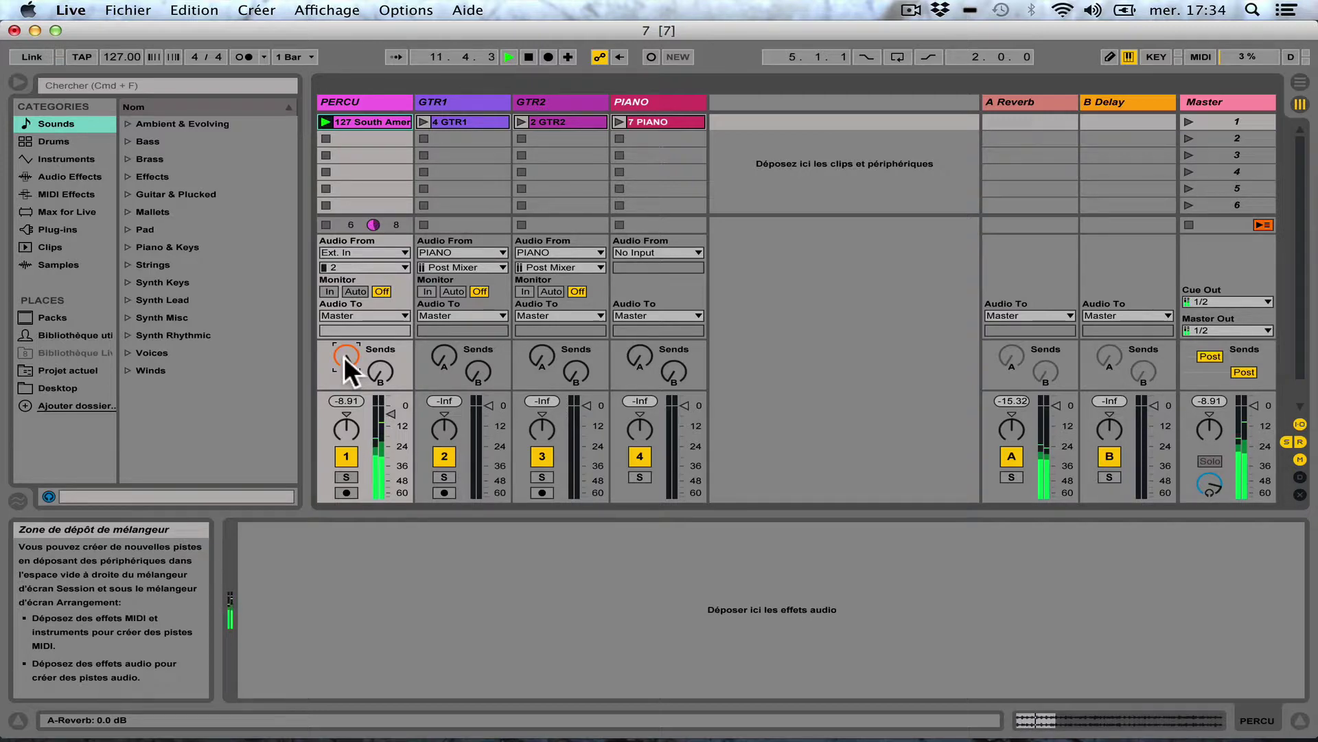
Step: Bring PERCU's send A back down to minimum, stop playback and stop all clips
left_click_drag(343, 356, 343, 463)
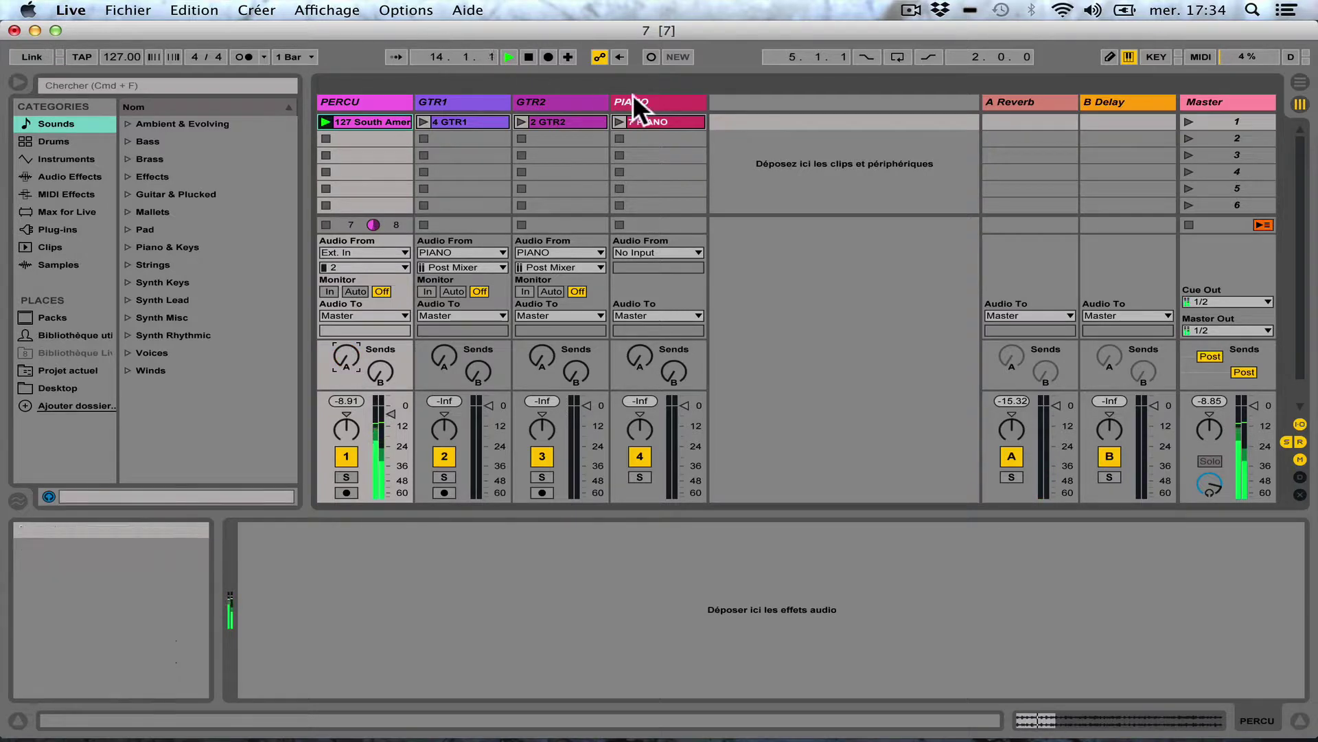
left_click(529, 56)
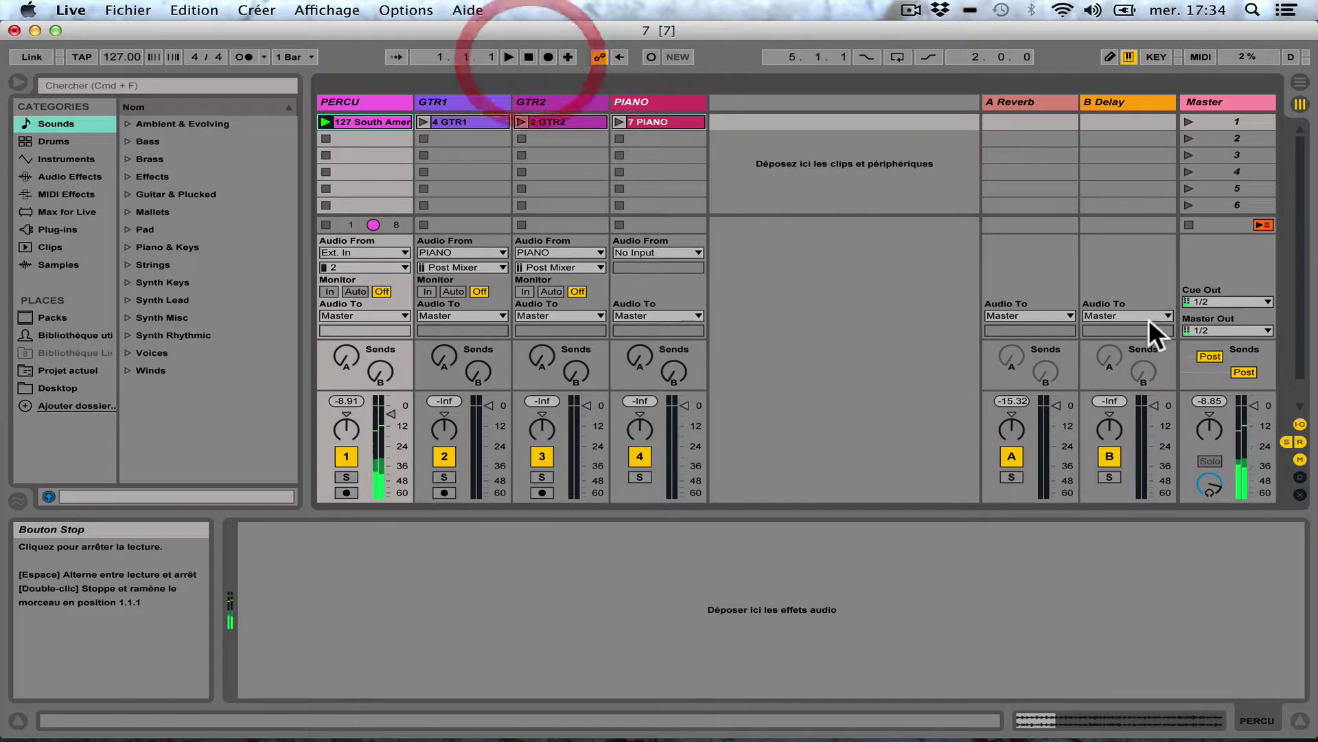
left_click(1189, 224)
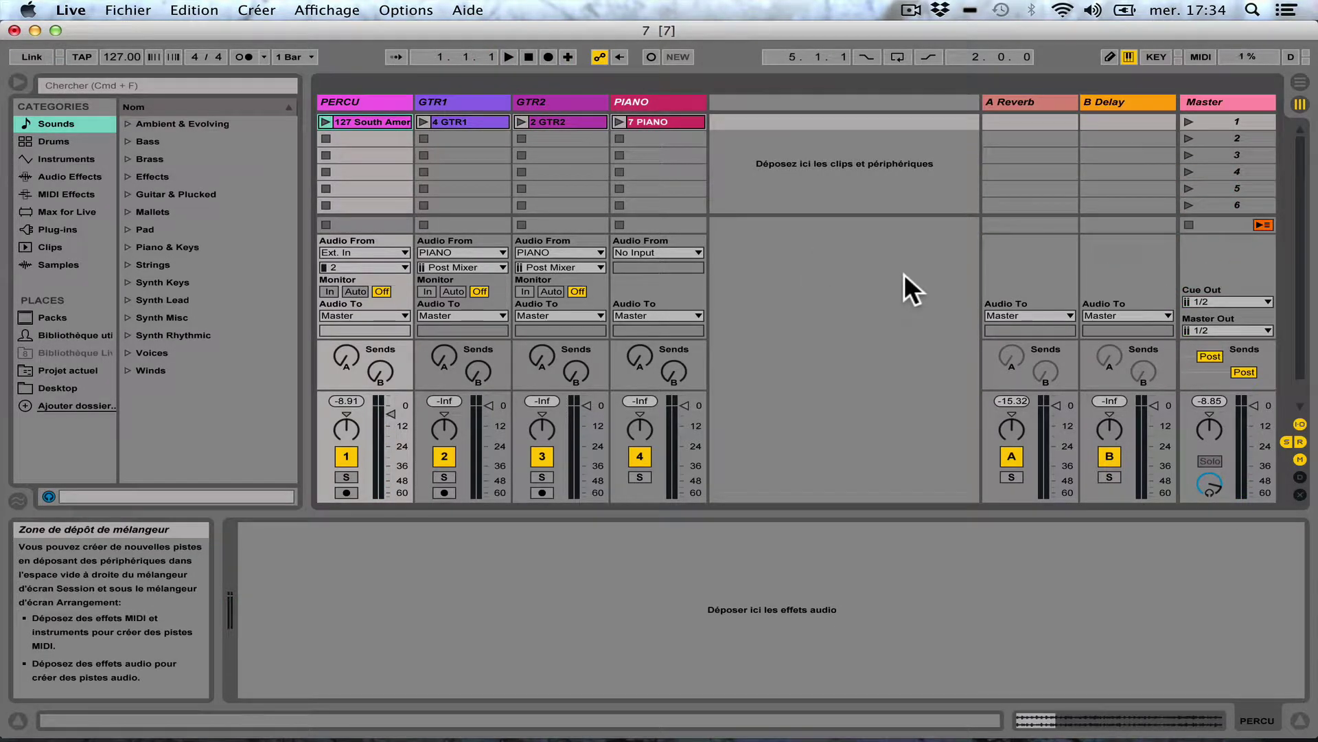
Step: Display the Reverb on return track A and raise the PIANO track's send A to maximum
left_click(1024, 103)
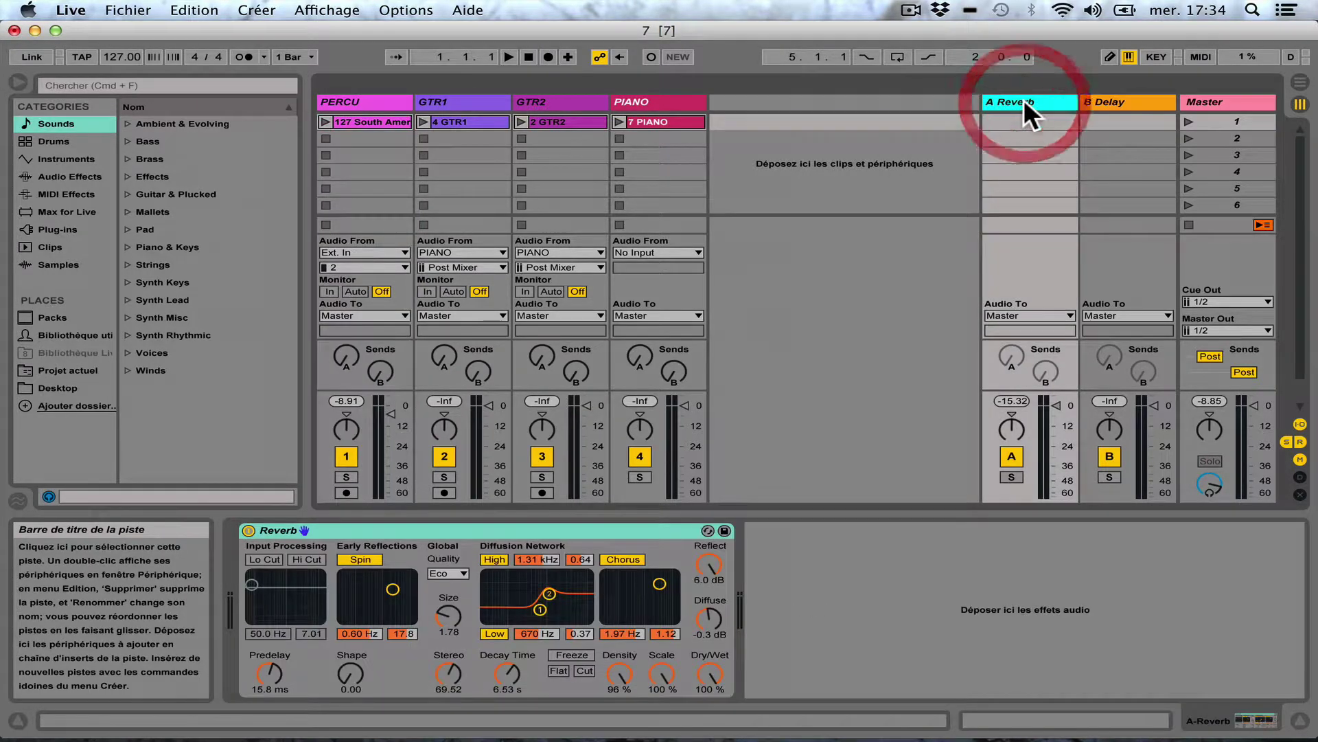
left_click(398, 530)
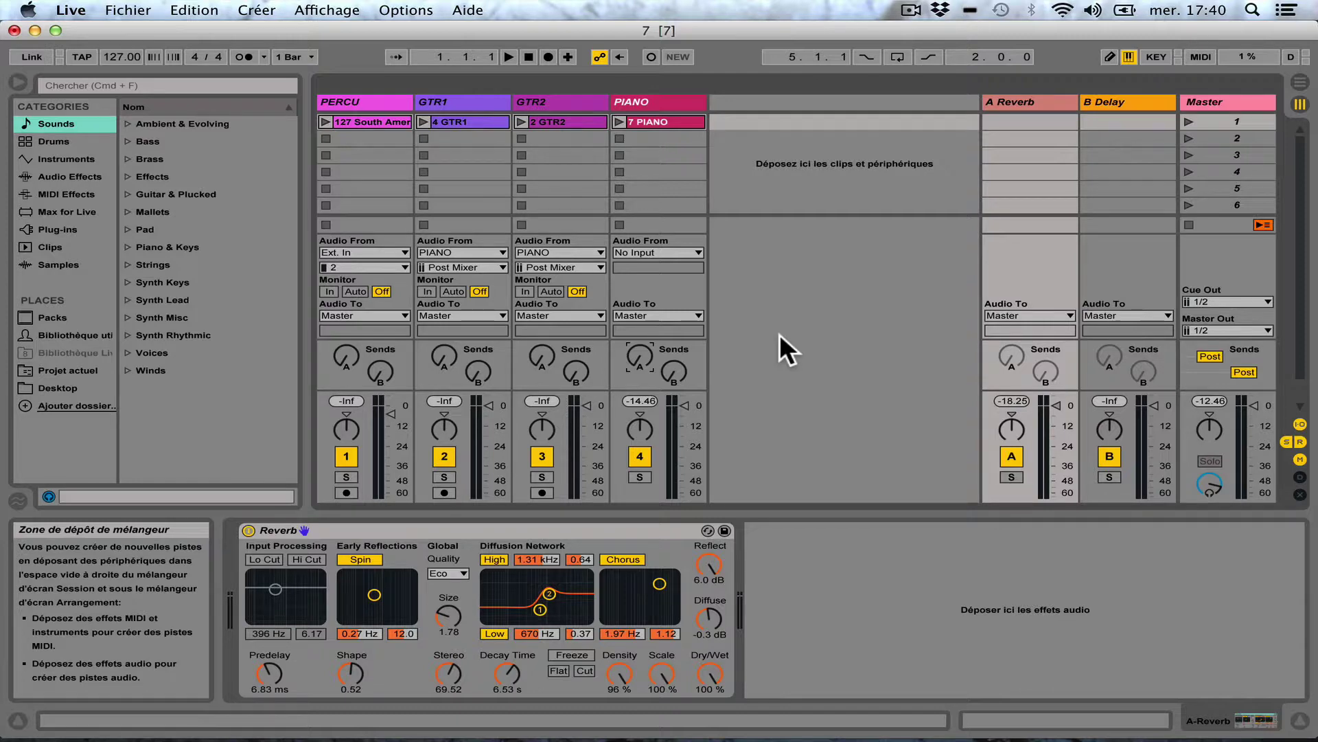
left_click_drag(632, 359, 632, 343)
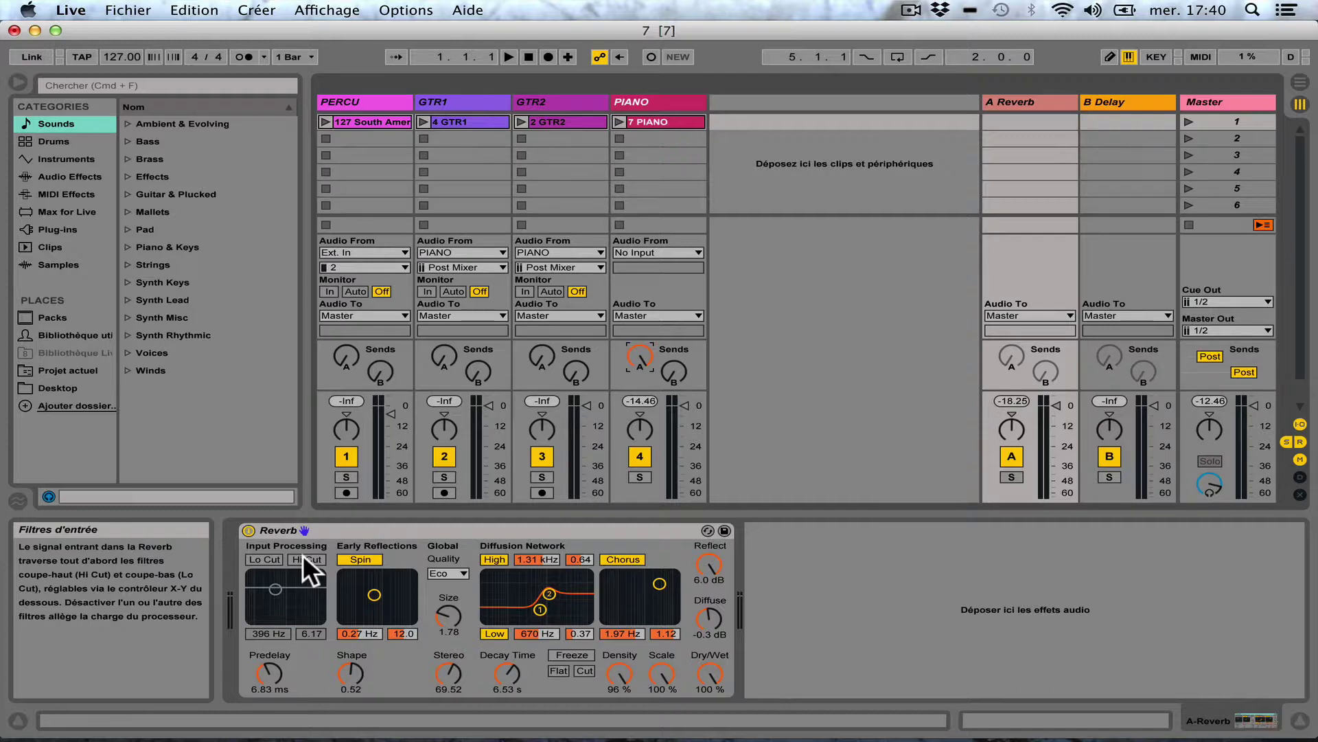
Step: Try the Reverb's Lo Cut input filter at 228 Hz with a bandwidth of 6.70, and switch it off again
left_click(262, 558)
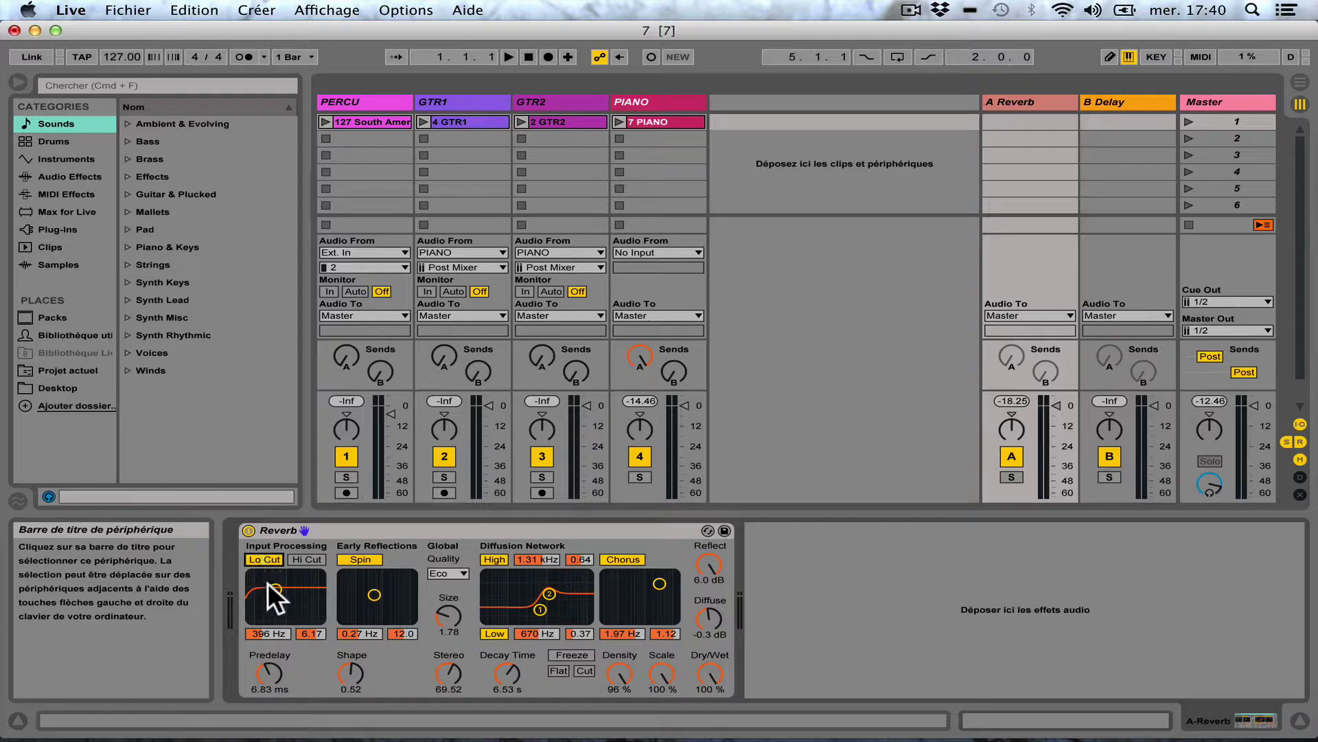
mouse_move(270, 586)
left_mouse_down()
mouse_move(309, 589)
mouse_move(267, 582)
left_mouse_up()
left_click(263, 558)
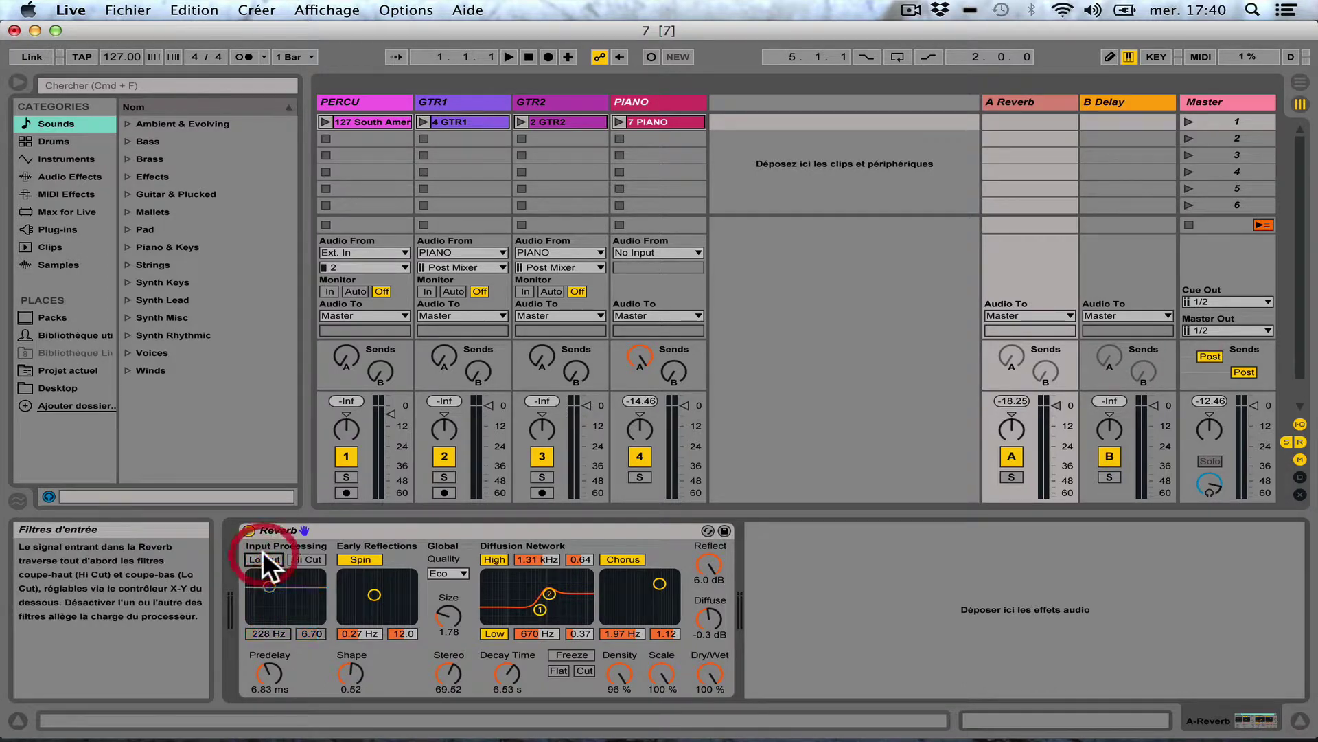
Step: Enable the Hi Cut input filter, set it to 2.53 kHz with a bandwidth of 8.29, and switch it off
left_click(304, 558)
left_click_drag(269, 585, 297, 579)
left_click(295, 559)
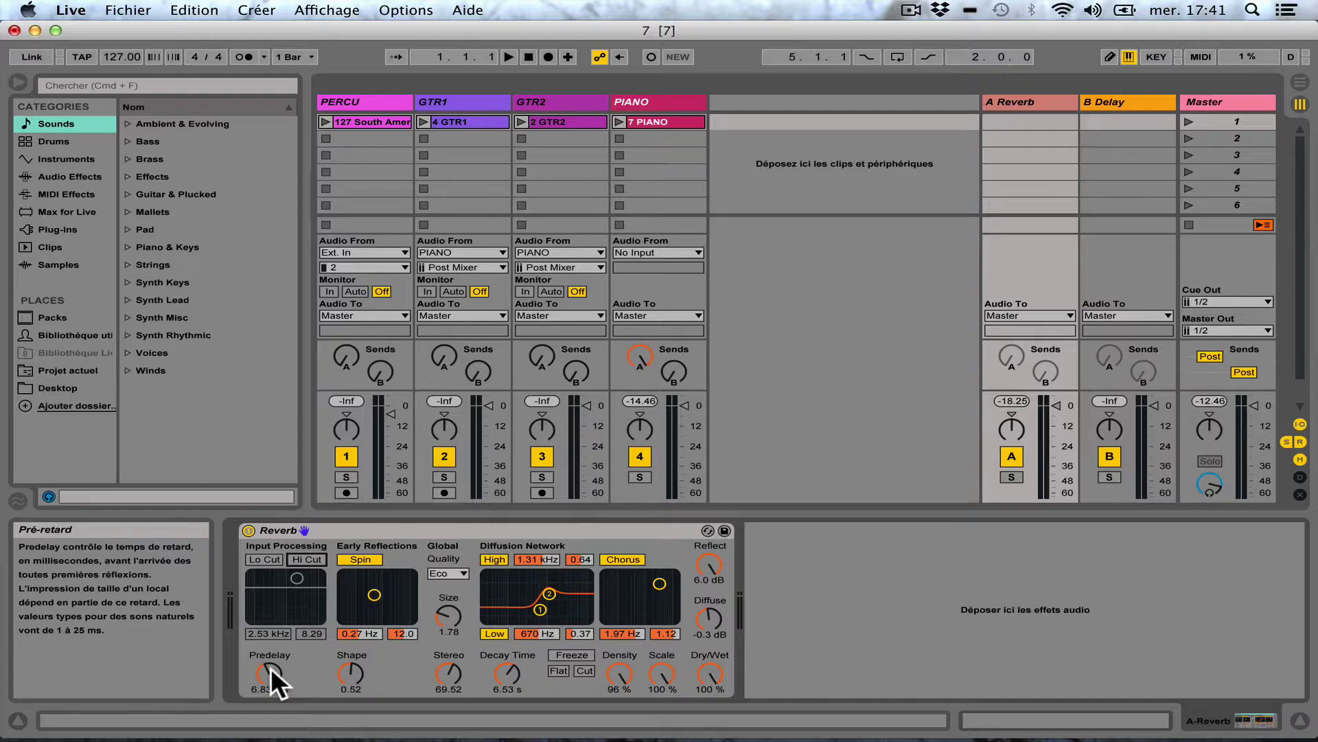
Step: Set the Reverb's Predelay to 0.50 ms, play the PIANO clip and return to the Reverb's controls
left_click_drag(271, 667, 270, 701)
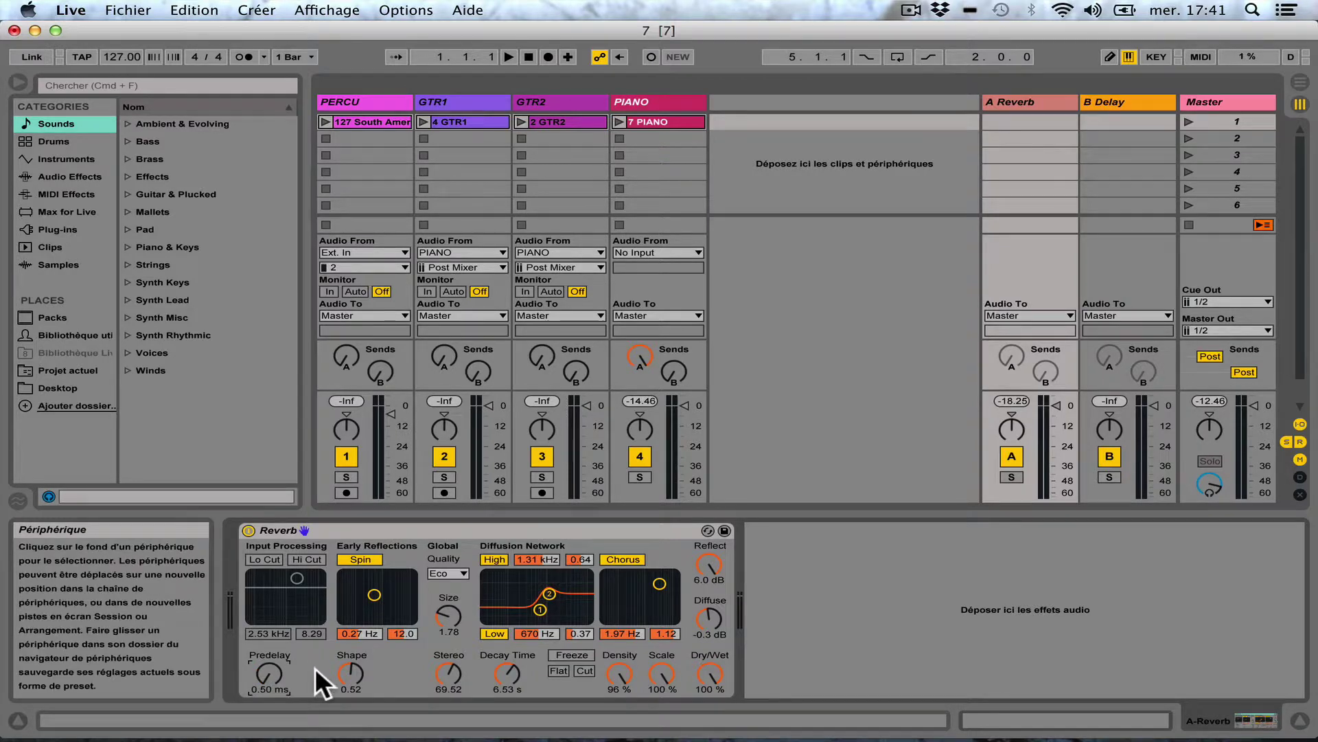
left_click(617, 119)
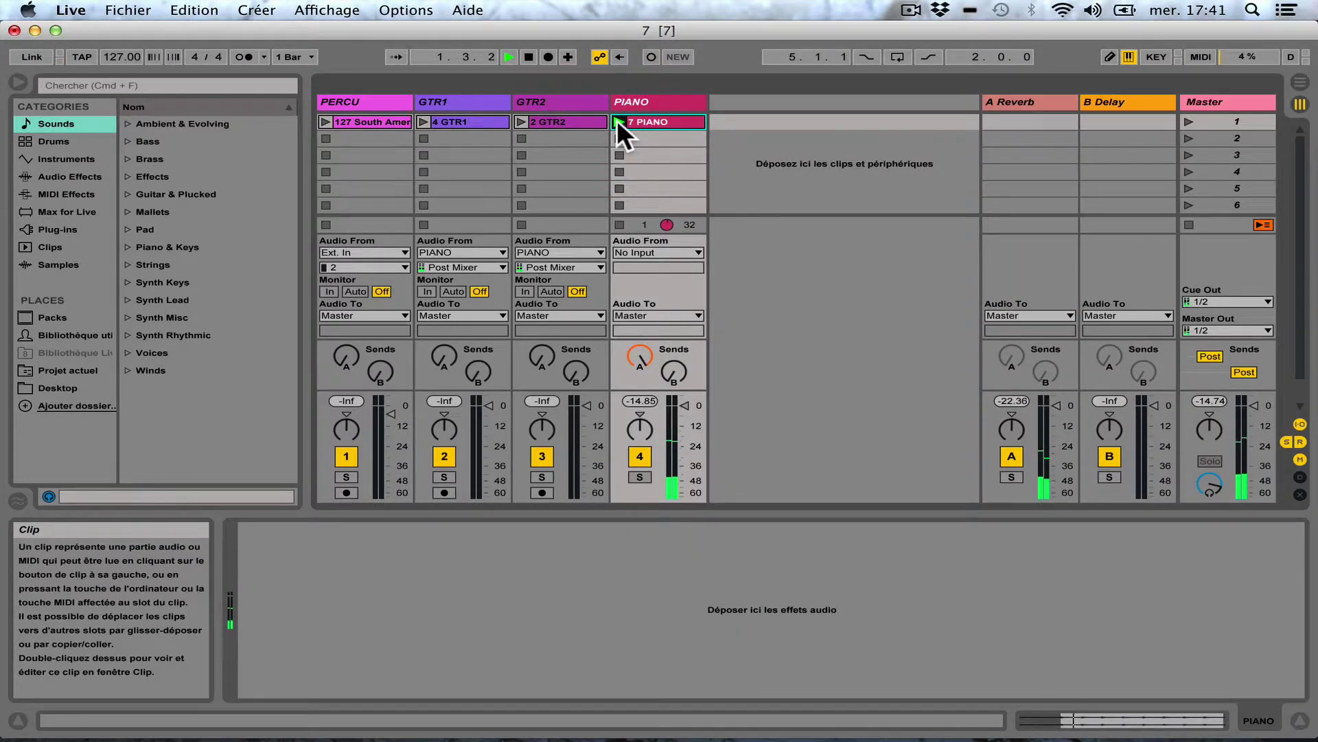
left_click(1025, 103)
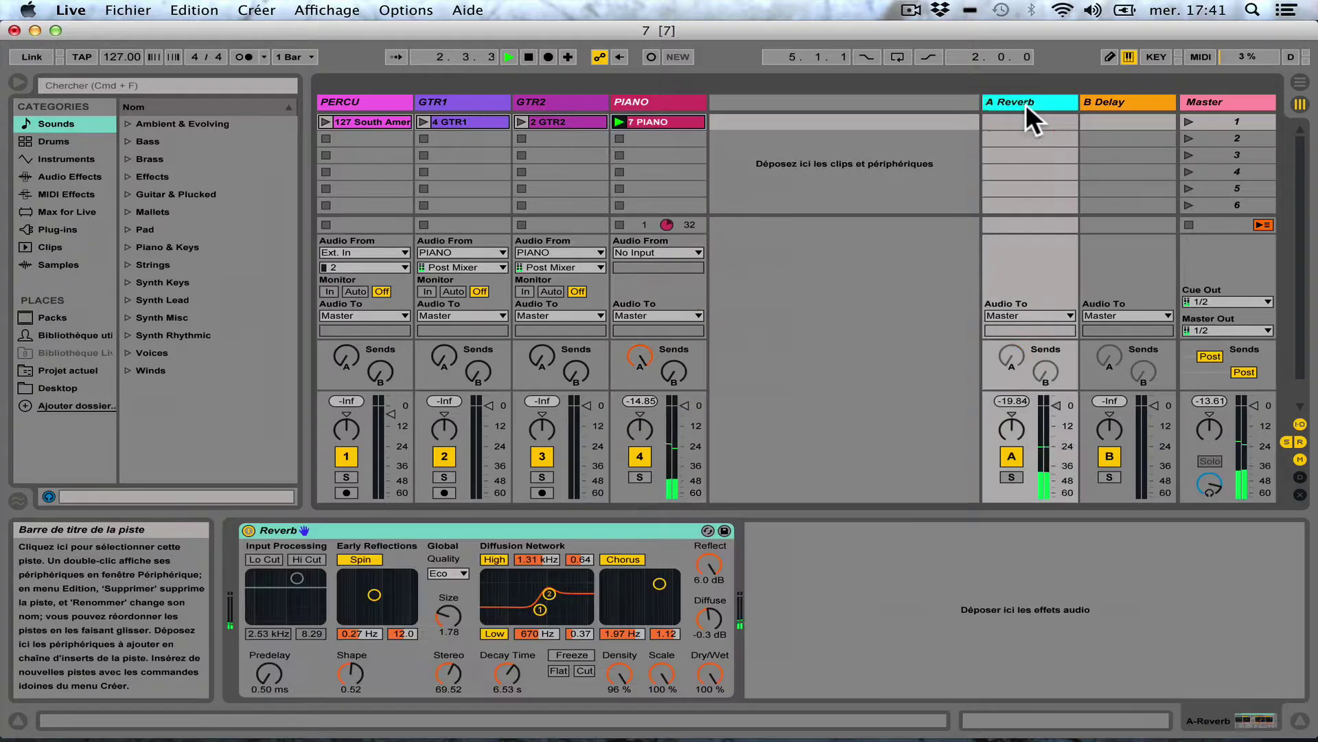
Step: Try the Predelay at 250 ms, settle on 6.50 ms, and stop the PIANO clip
left_click(269, 675)
left_click_drag(269, 674, 269, 598)
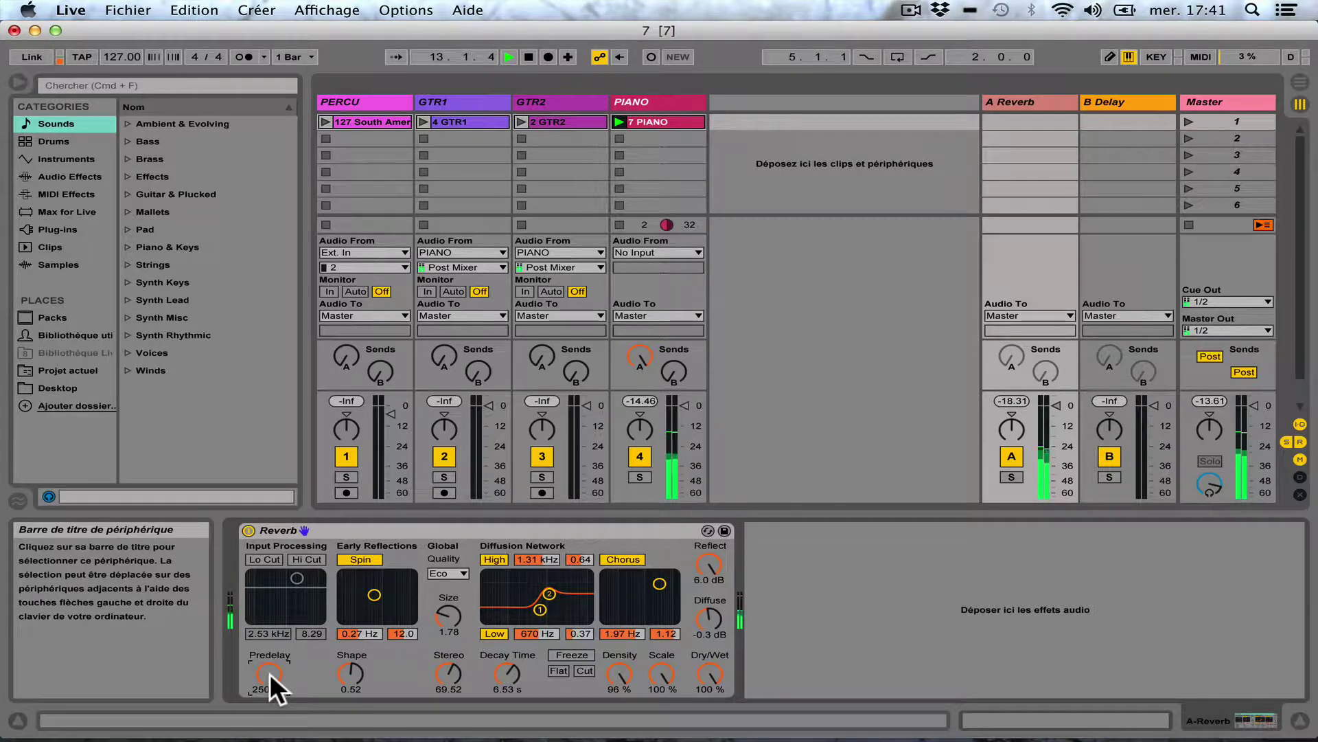
left_click_drag(269, 673, 270, 673)
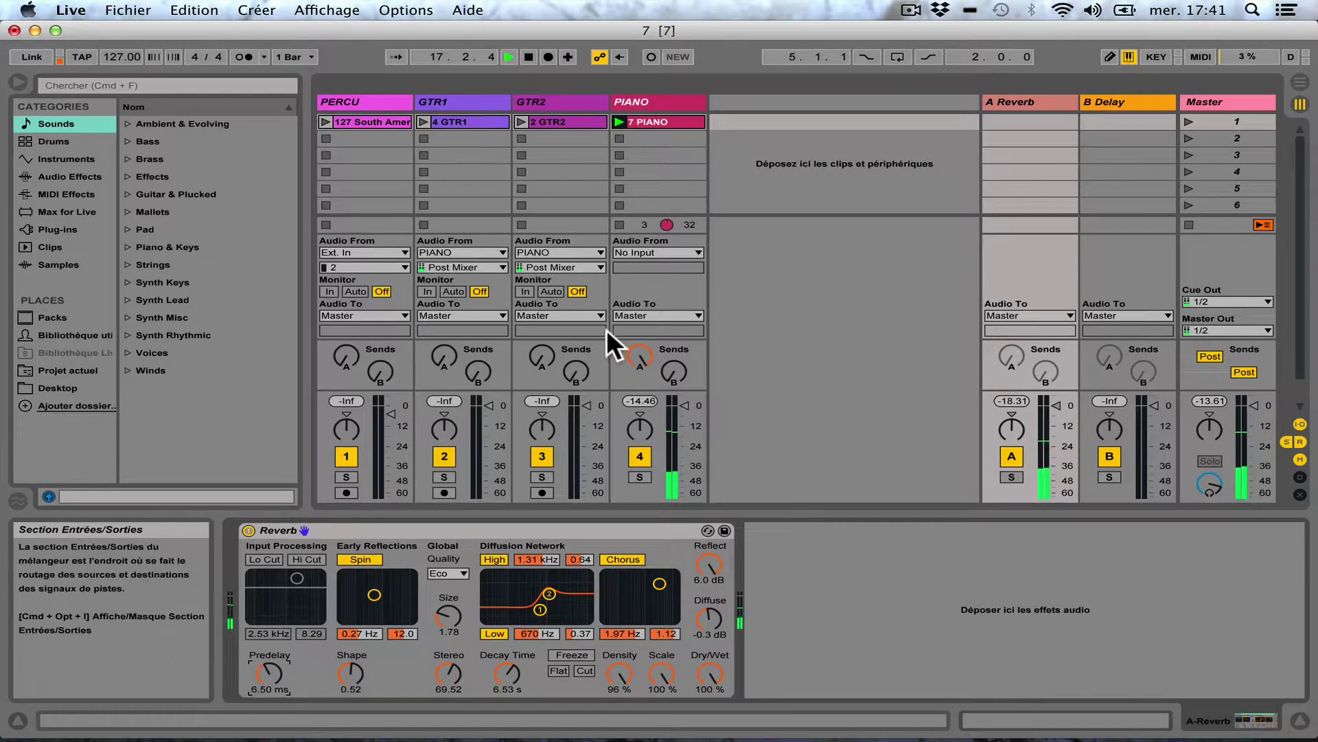
left_click(617, 223)
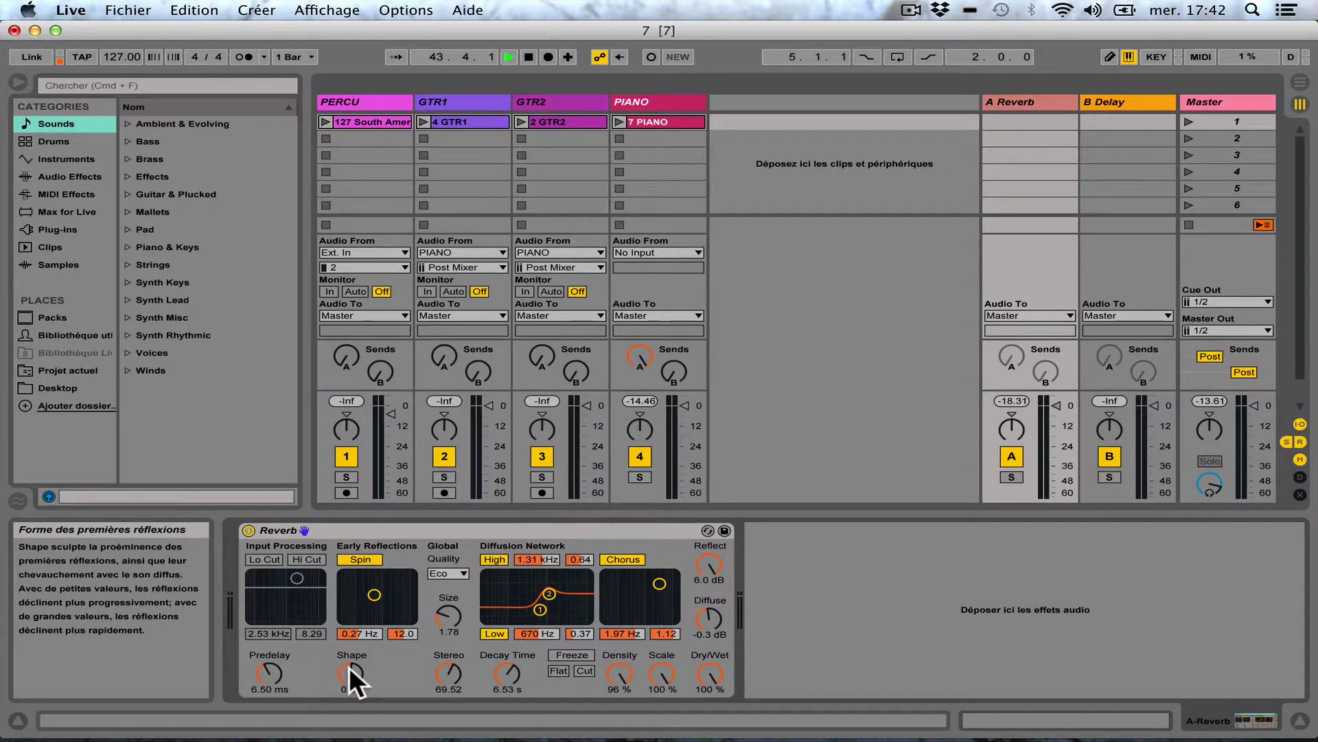
Step: With the PIANO clip playing, try the Shape extremes, set Shape to 0.55 and the Early Reflections modulation to 0.26 Hz with amount 12.0
left_click(618, 122)
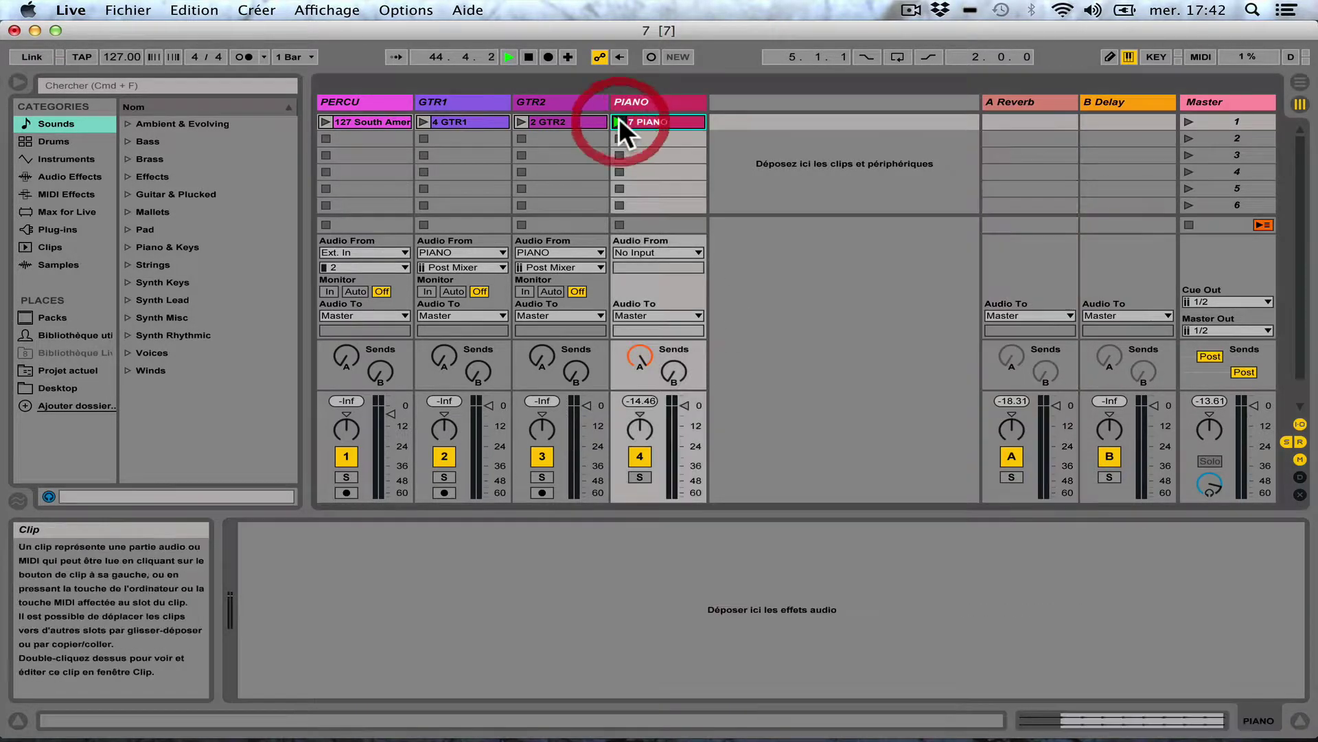
left_click(1025, 101)
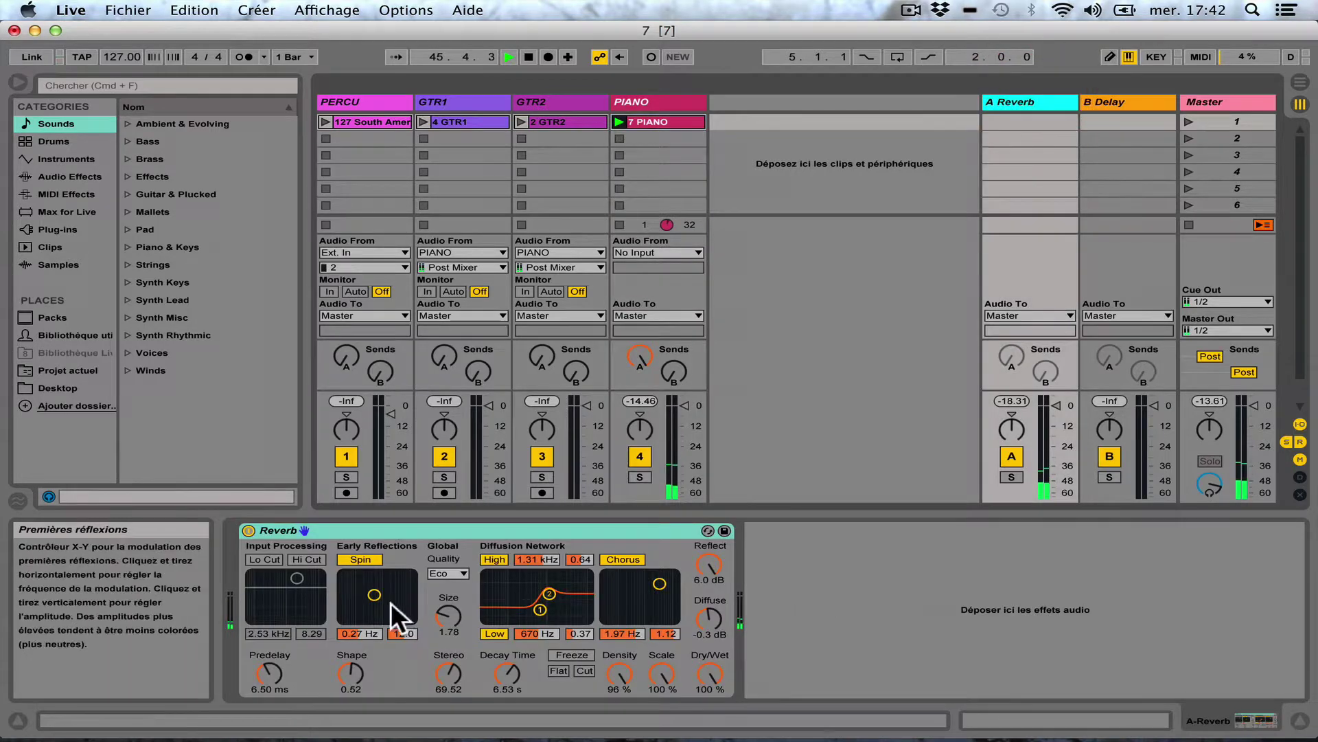
left_click(345, 673)
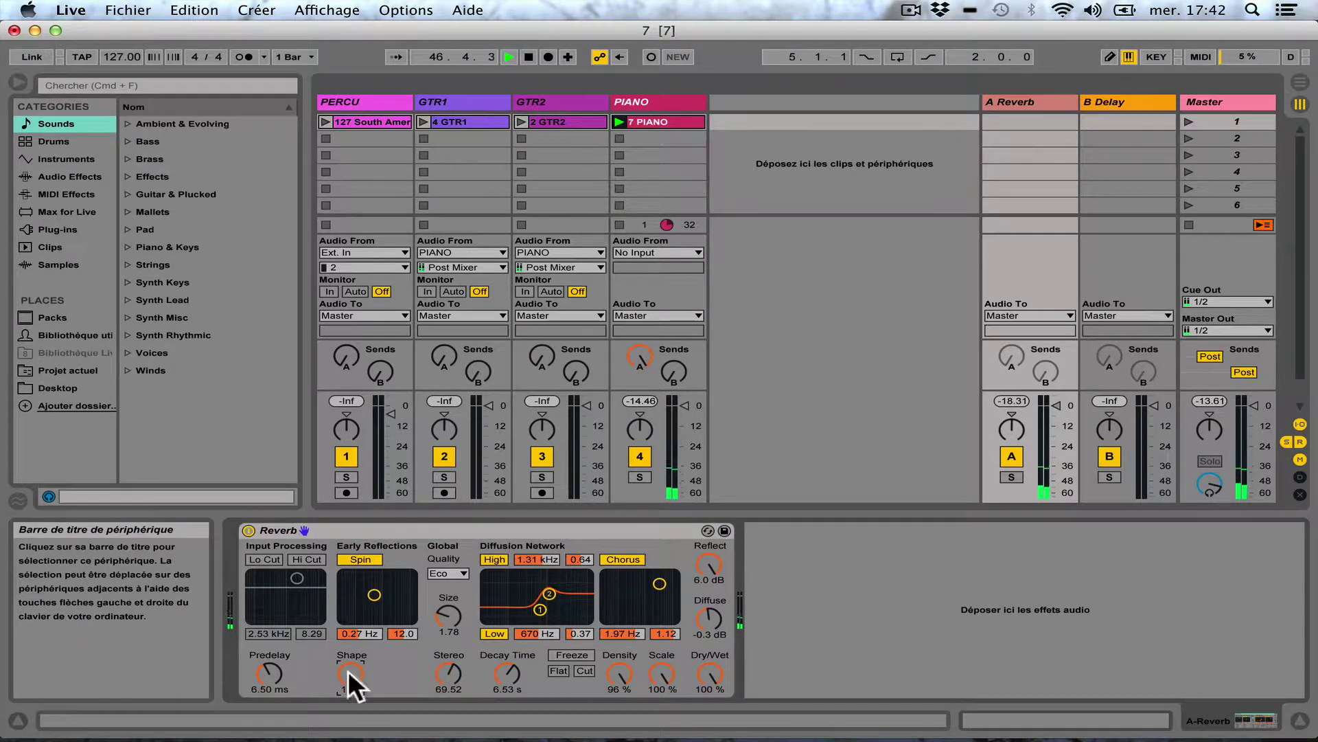
left_click_drag(348, 671, 348, 670)
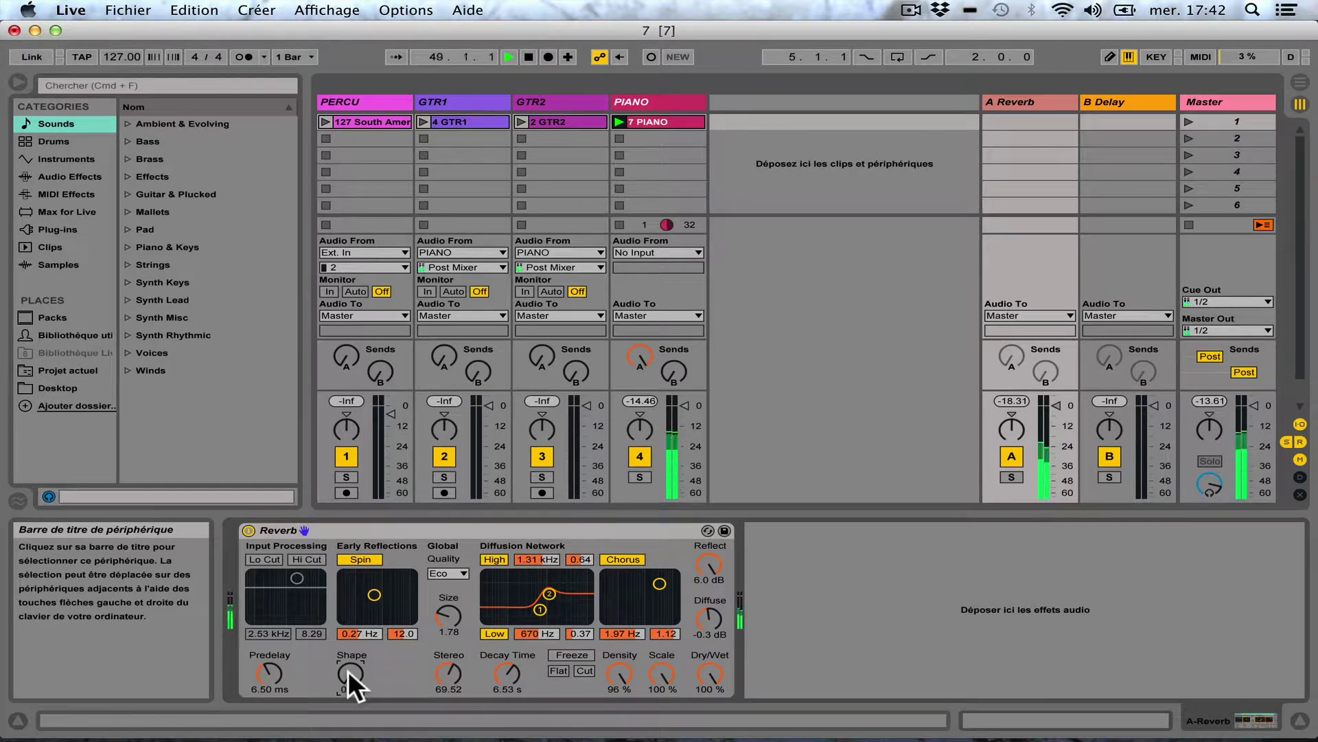
mouse_move(349, 670)
left_mouse_down()
mouse_move(348, 659)
mouse_move(348, 690)
left_mouse_up()
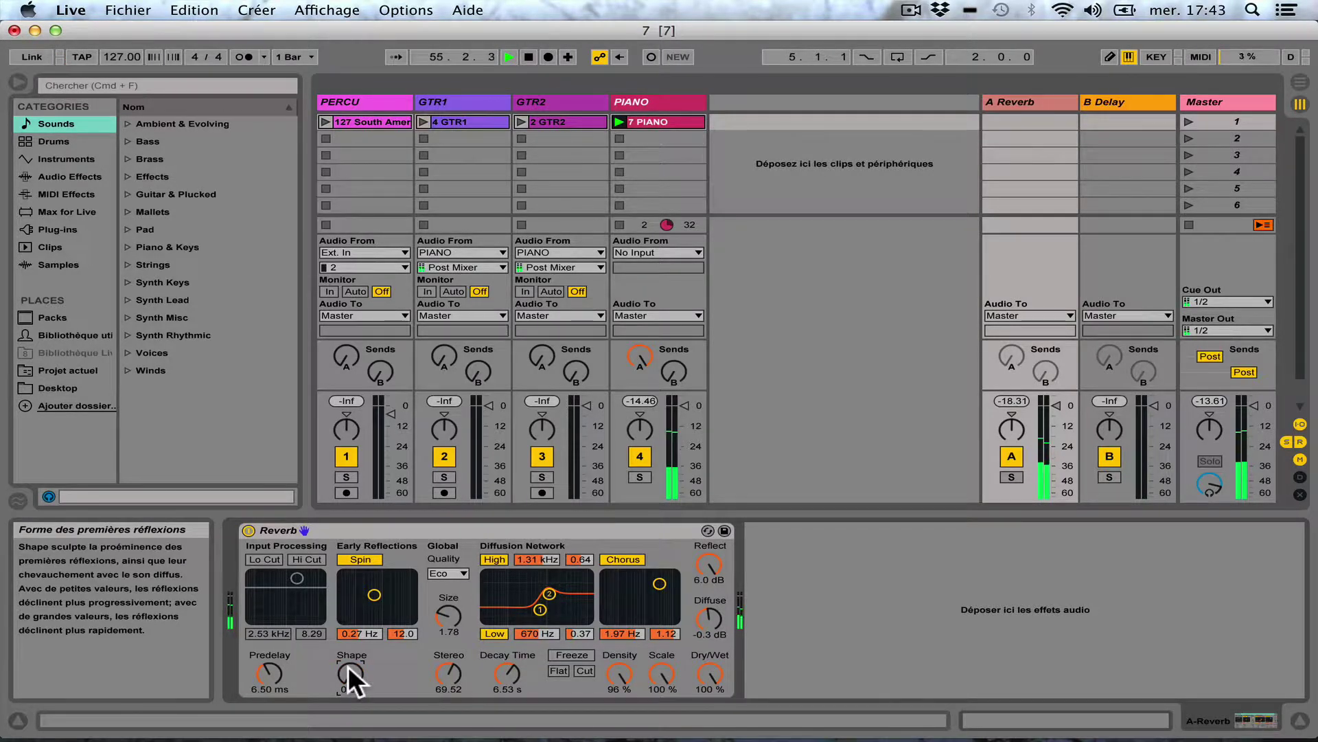
left_click_drag(348, 666, 348, 648)
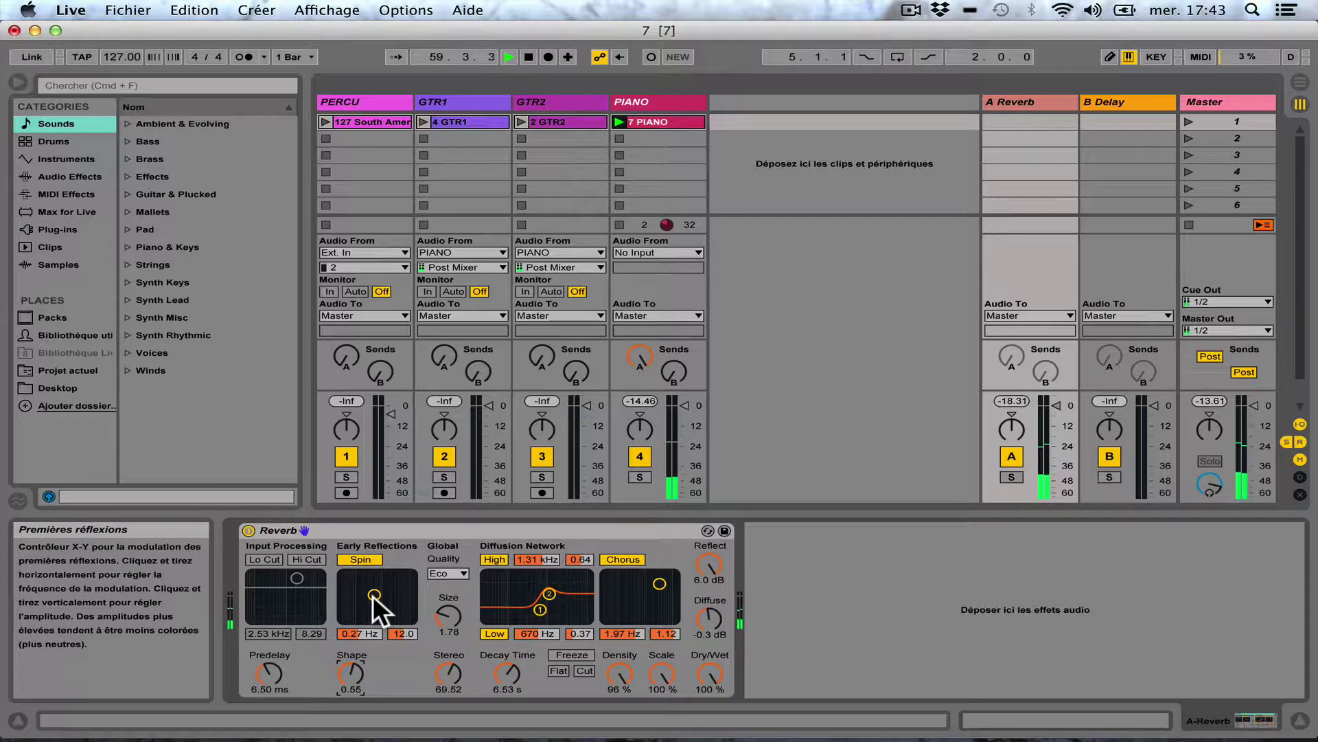
mouse_move(372, 594)
left_mouse_down()
mouse_move(412, 573)
mouse_move(411, 610)
mouse_move(348, 614)
mouse_move(347, 600)
mouse_move(411, 596)
mouse_move(412, 576)
mouse_move(357, 576)
mouse_move(406, 616)
mouse_move(407, 578)
mouse_move(373, 592)
left_mouse_up()
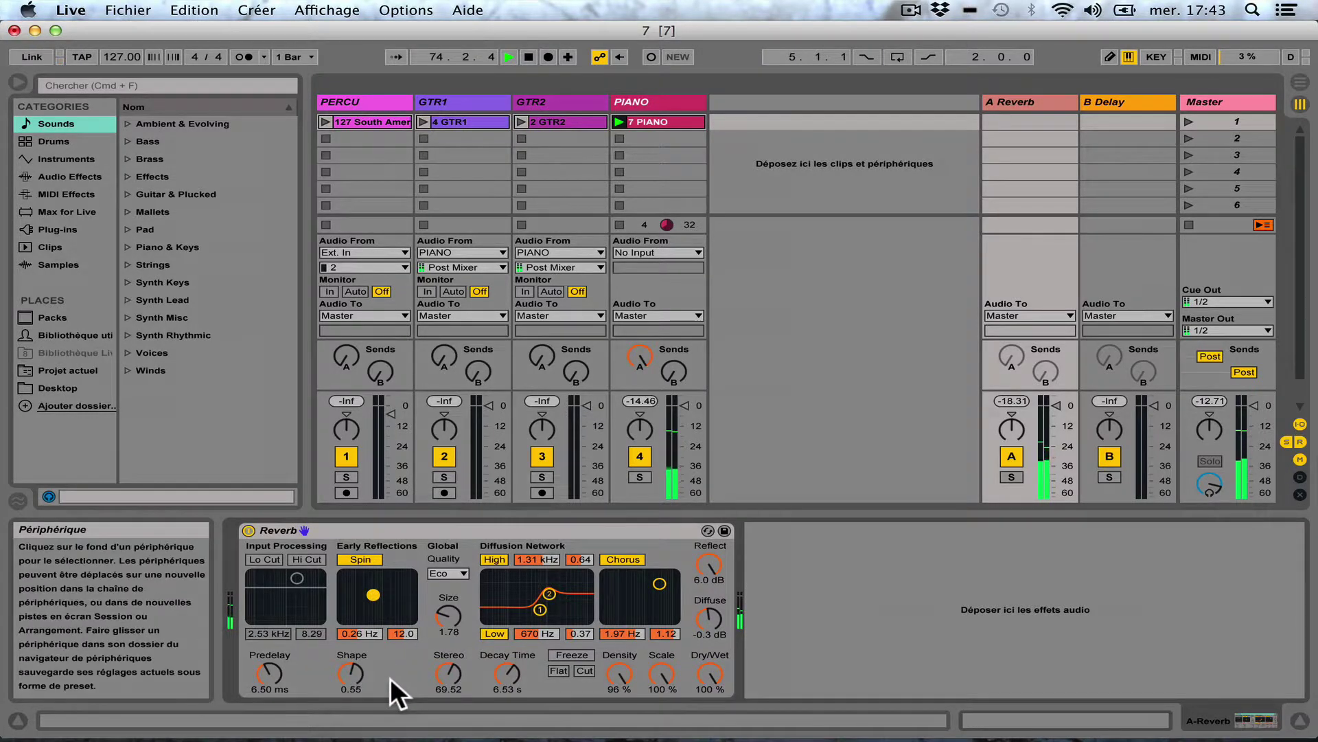
Step: Stop the PIANO clip and set the Reverb's global Quality to High
left_click(617, 224)
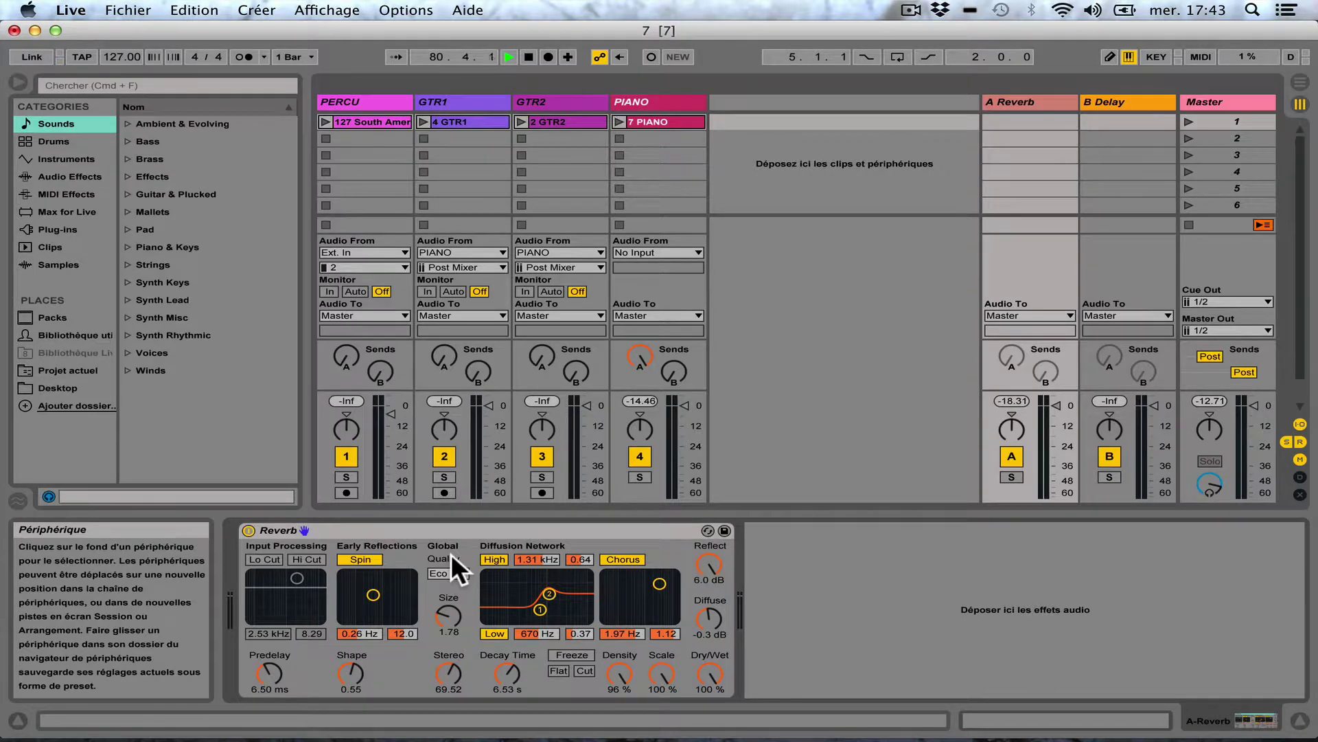
left_click(441, 574)
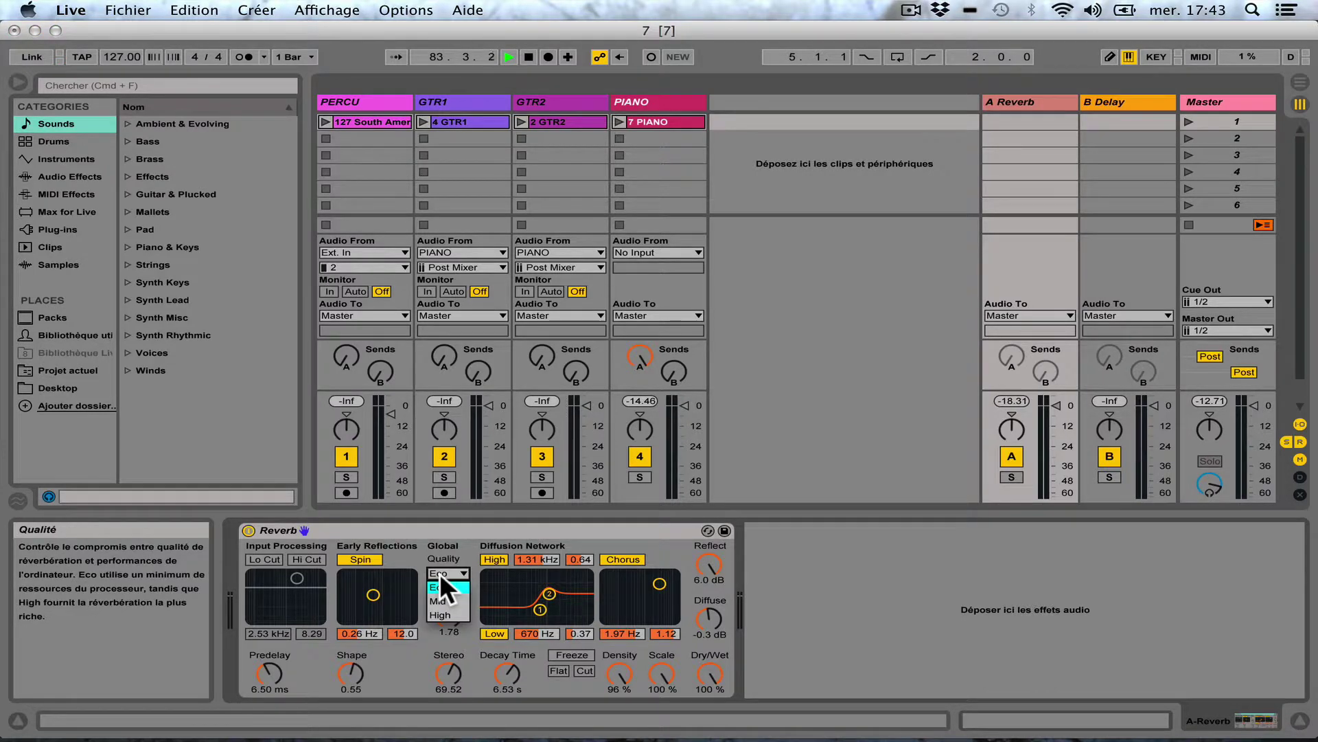
left_click(439, 613)
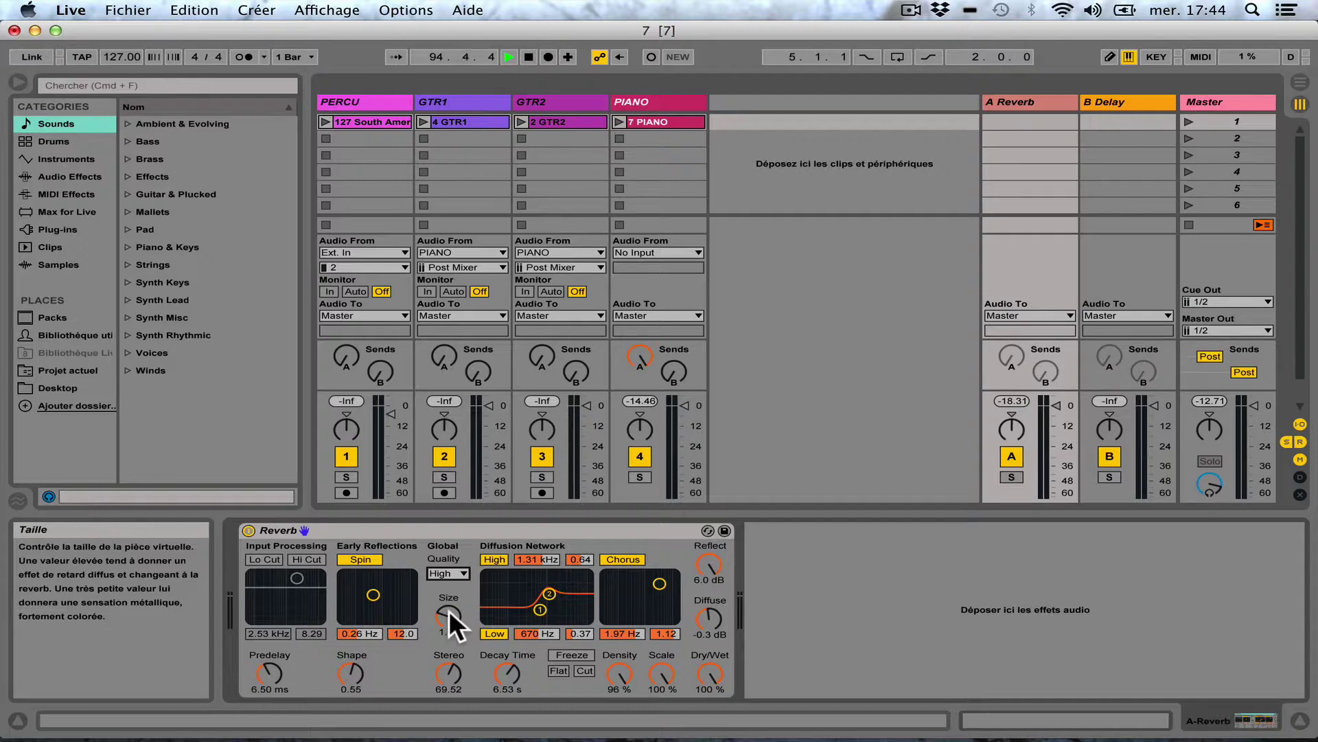
Step: With the PIANO clip playing, try maximum Size and Shape on the Reverb, and settle on Size 0.22 and Shape 0.56
left_click(620, 122)
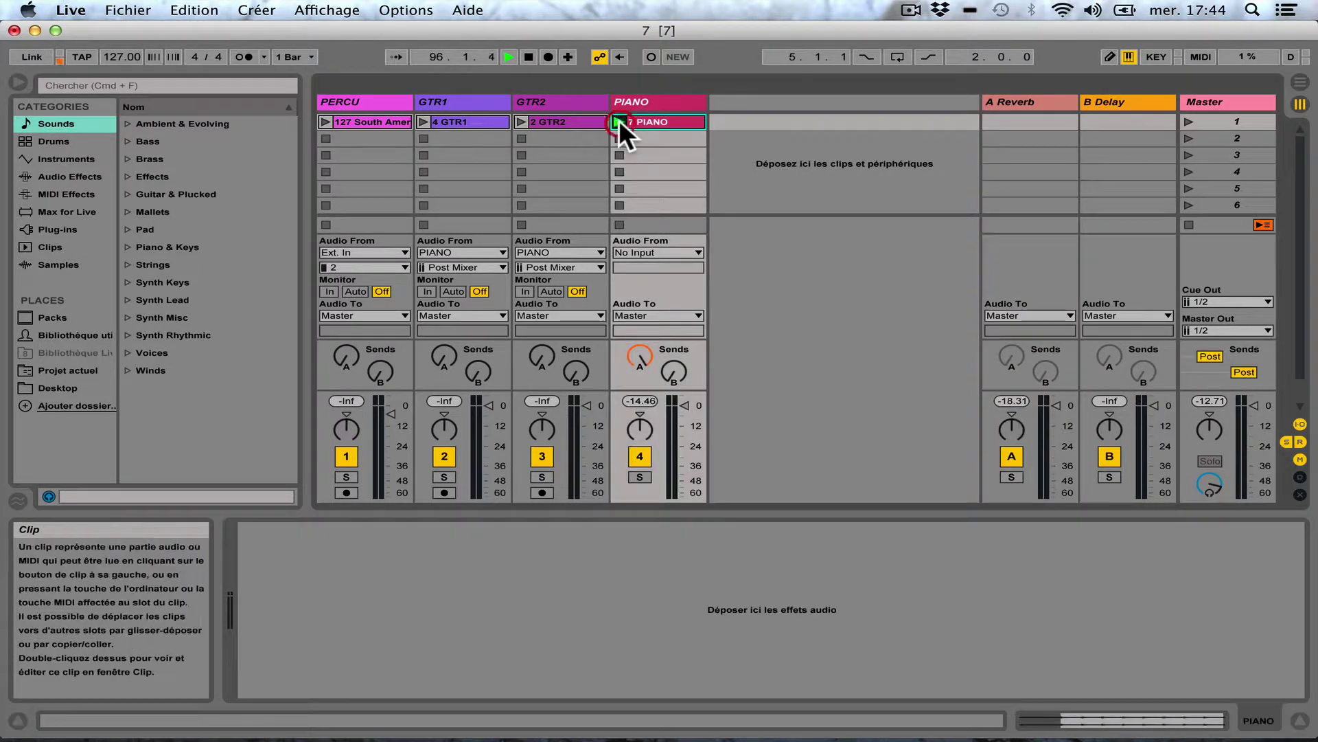
left_click(1000, 99)
left_click_drag(444, 613, 445, 549)
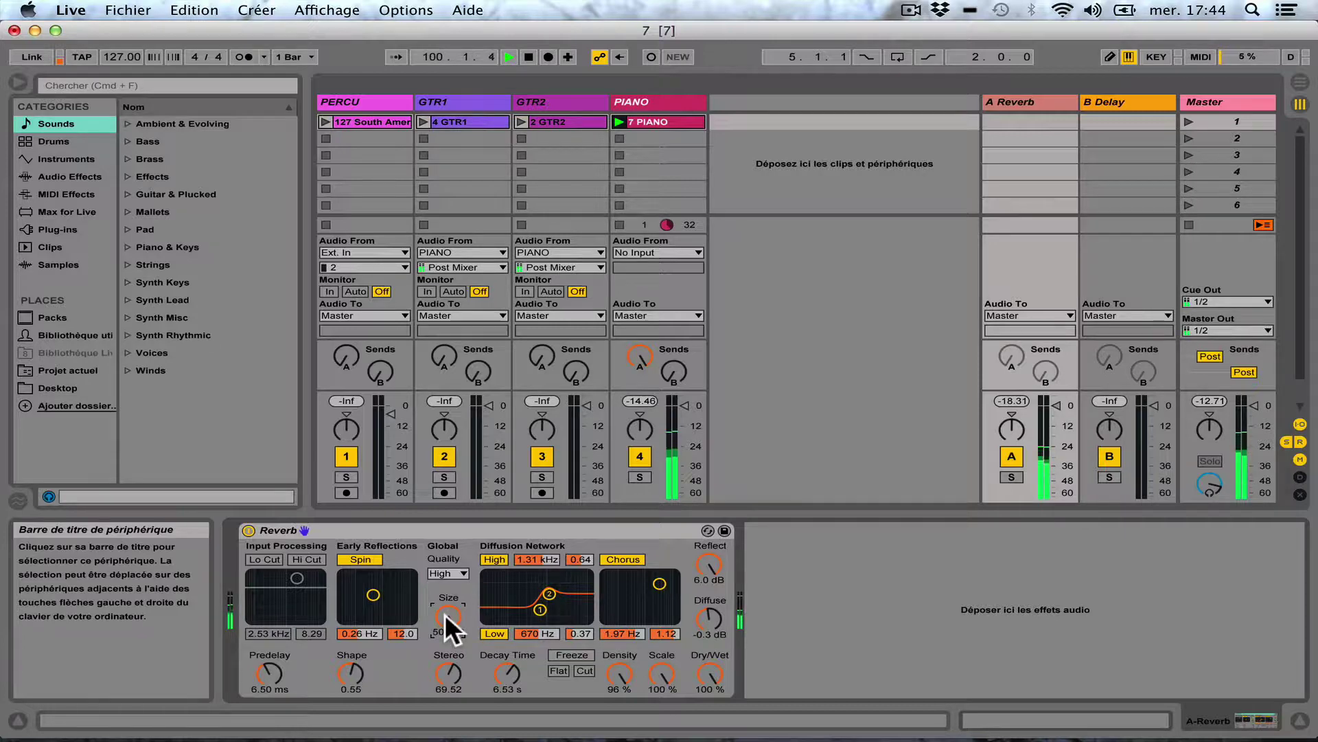
left_click_drag(349, 667, 349, 637)
left_click_drag(451, 607, 452, 708)
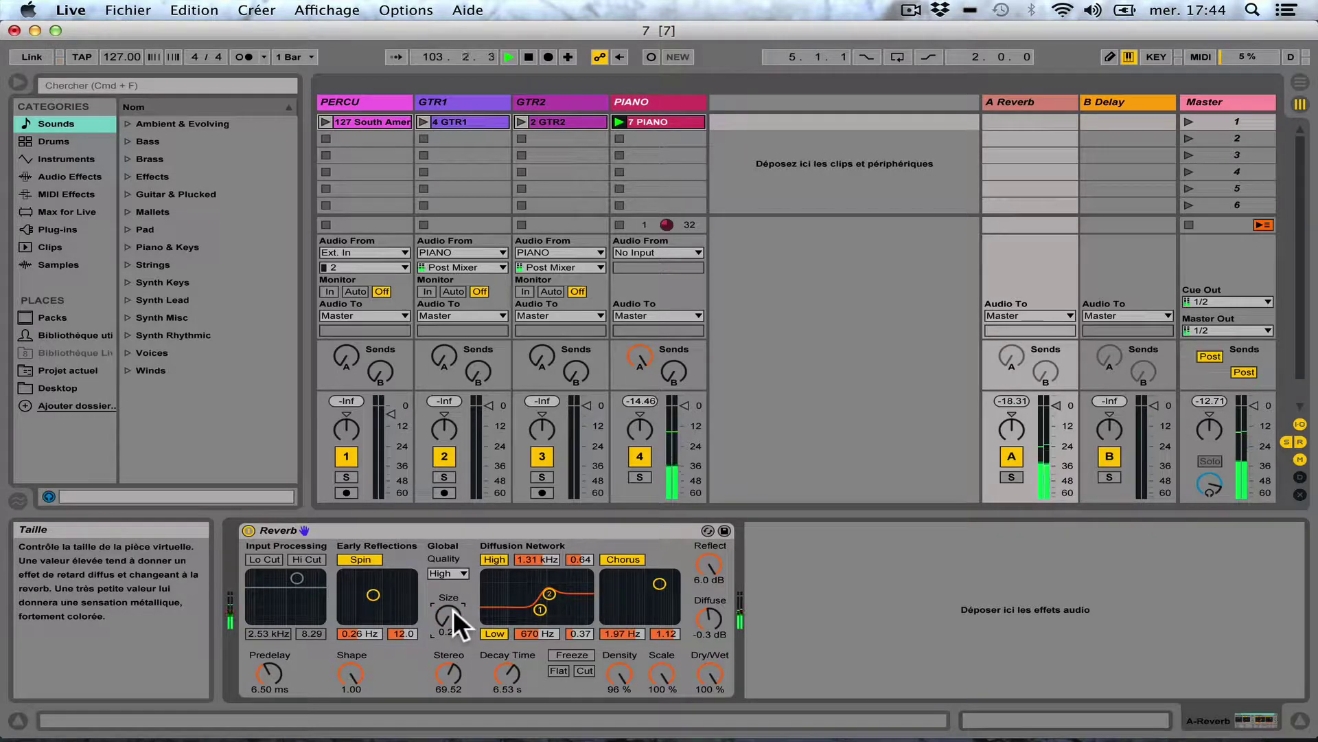
left_click_drag(347, 675, 346, 712)
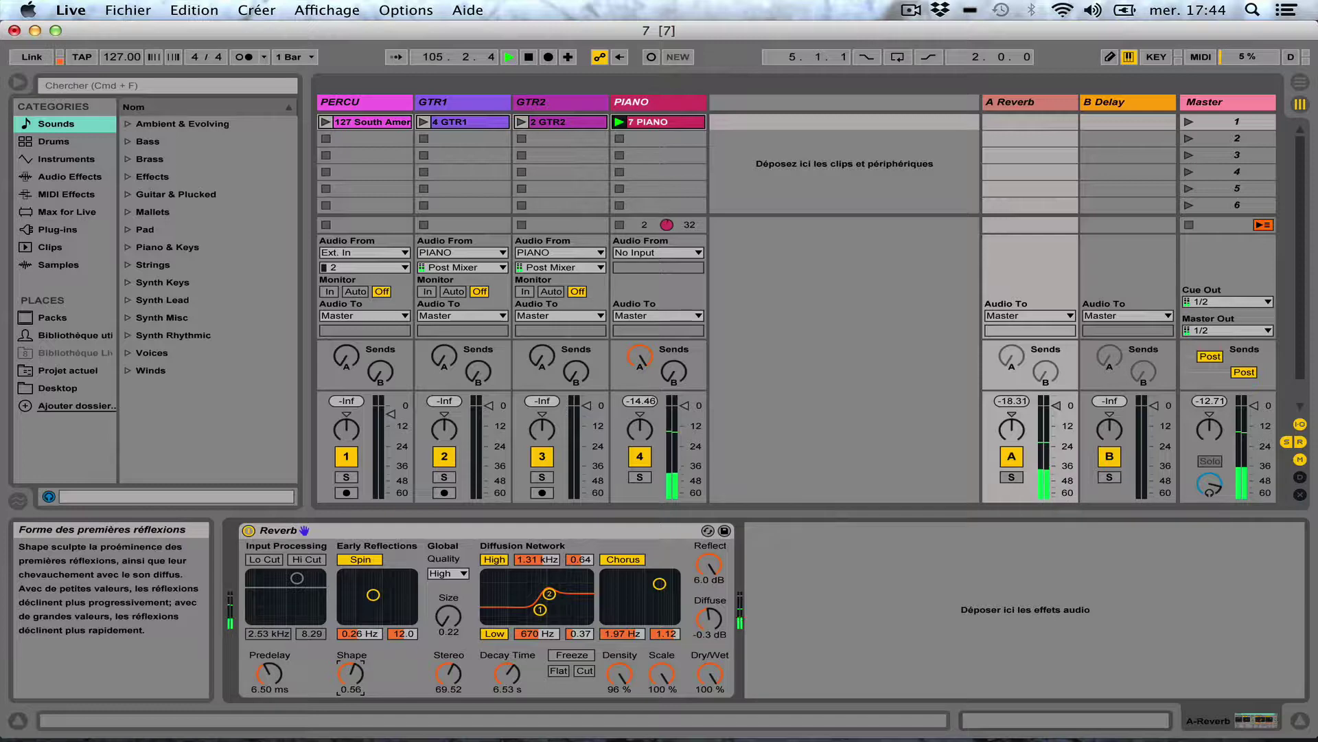
Step: Set the Reverb's Size to 12.66, try several Stereo widths and settle on 56.19, and stop the PIANO clip
left_click_drag(447, 616, 447, 584)
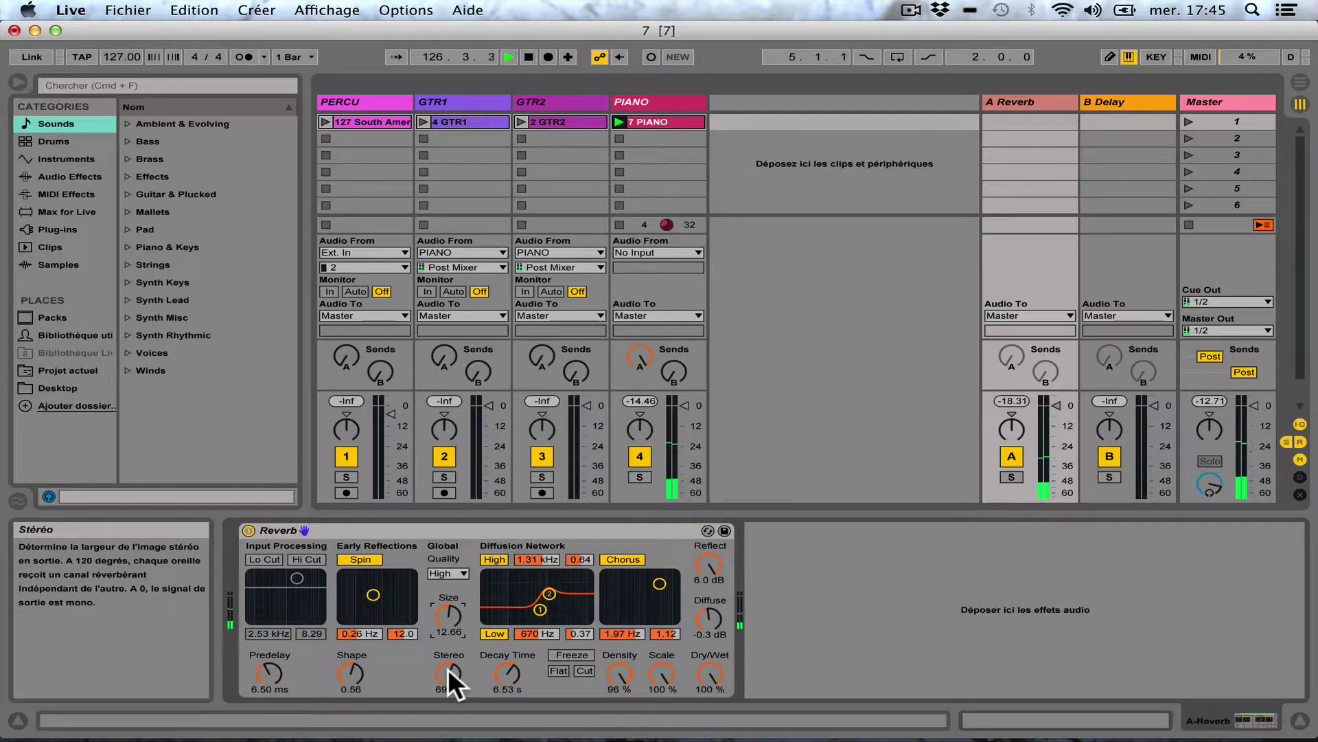
left_click_drag(448, 669, 447, 714)
left_click_drag(447, 669, 448, 604)
left_click_drag(447, 668, 447, 703)
left_click(622, 223)
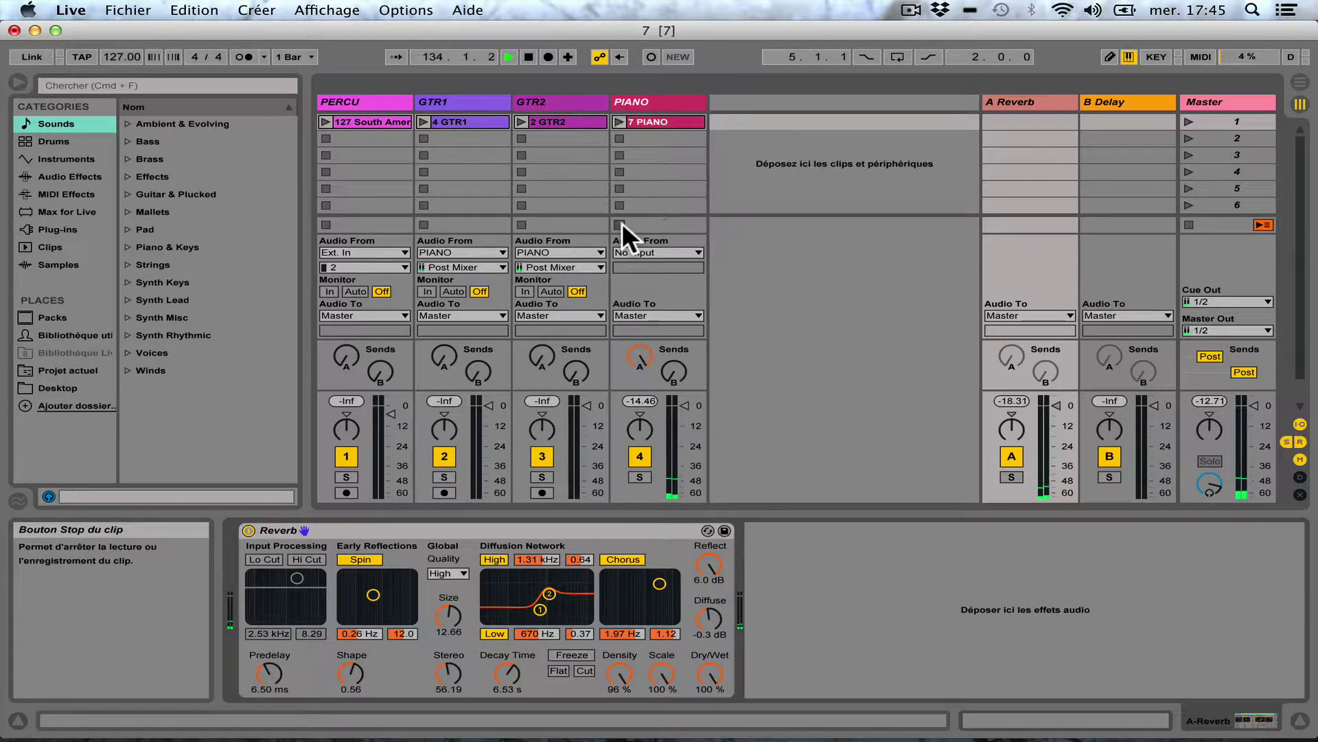
Step: Adjust the Diffusion Network filters, setting the low shelf to 228 Hz at 0.50 and the high shelf to 1.37 kHz at 0.50
left_click_drag(539, 609, 523, 602)
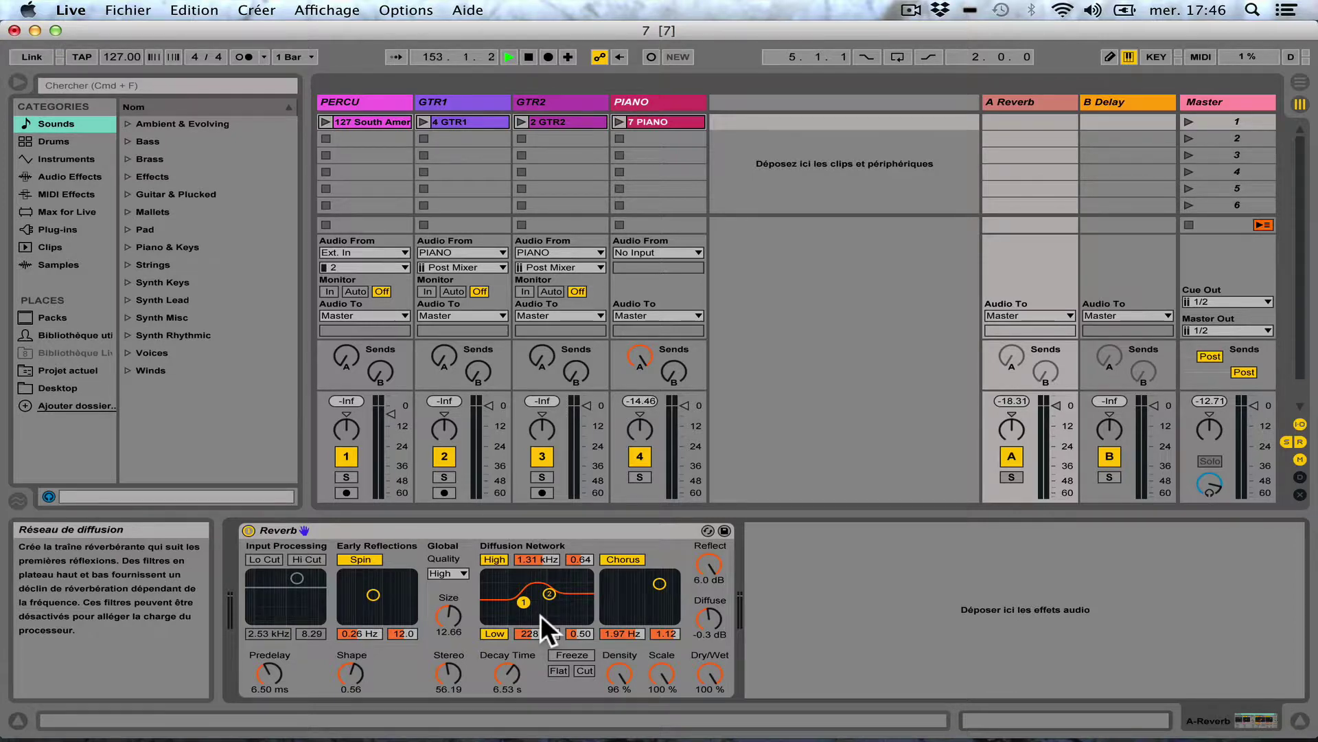
mouse_move(548, 593)
left_mouse_down()
mouse_move(545, 617)
mouse_move(551, 592)
left_mouse_up()
left_click(497, 633)
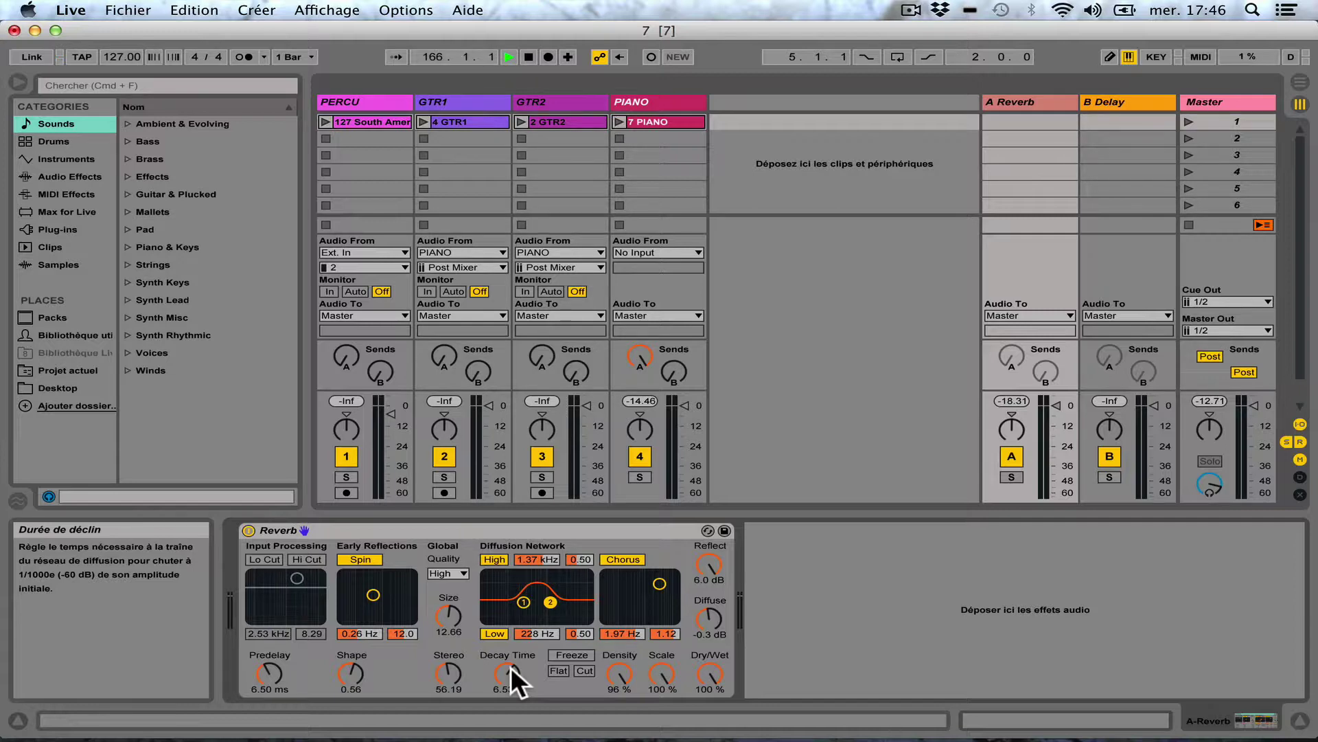
Step: With the PIANO clip playing, try the Reverb's Decay Time at 60 s, settle on 2.76 s, and stop the clip
left_click(616, 121)
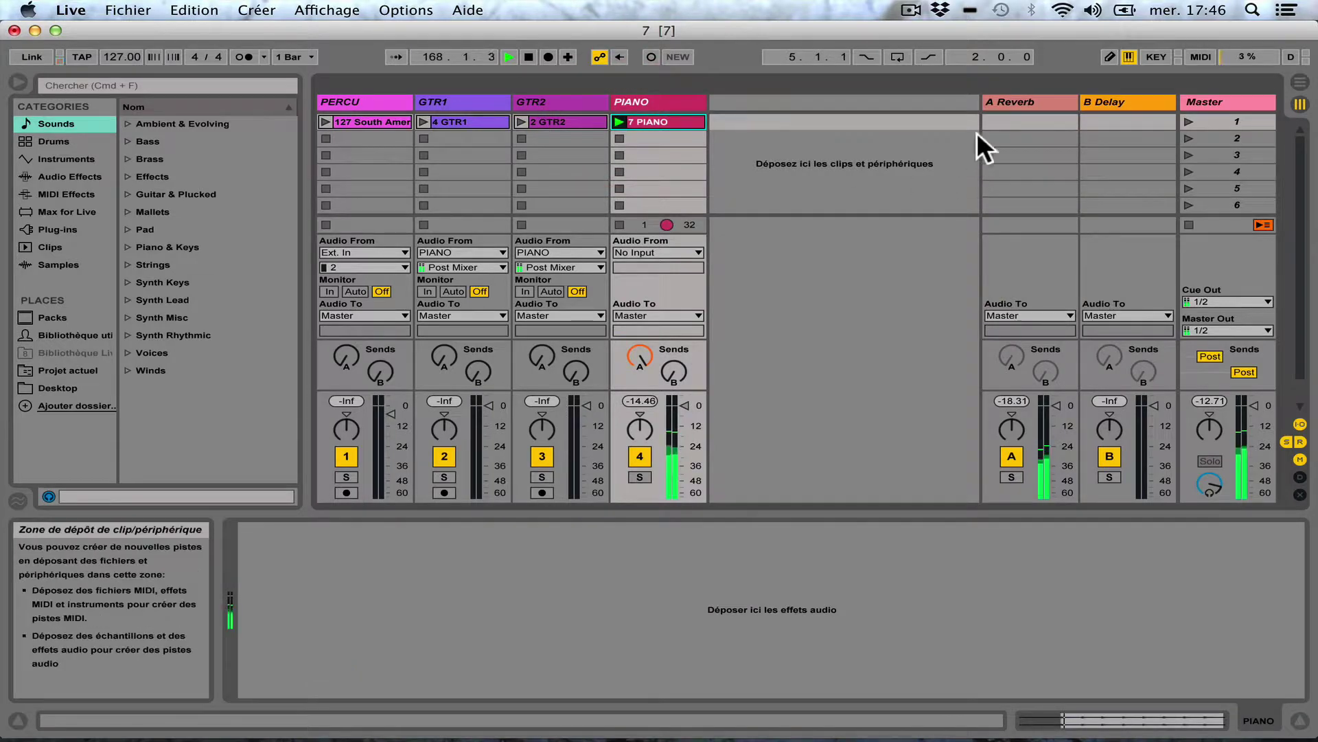
left_click(1014, 101)
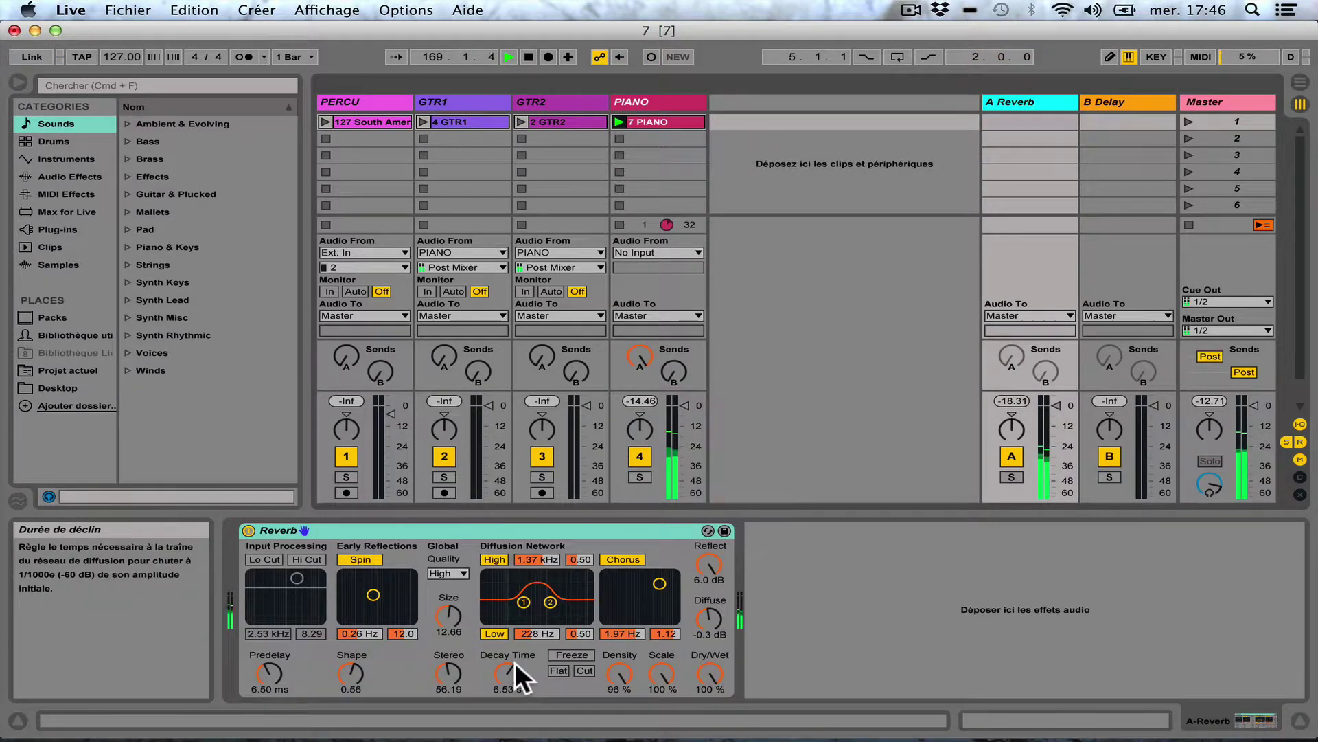
mouse_move(508, 673)
left_mouse_down()
mouse_move(517, 662)
mouse_move(504, 670)
left_mouse_up()
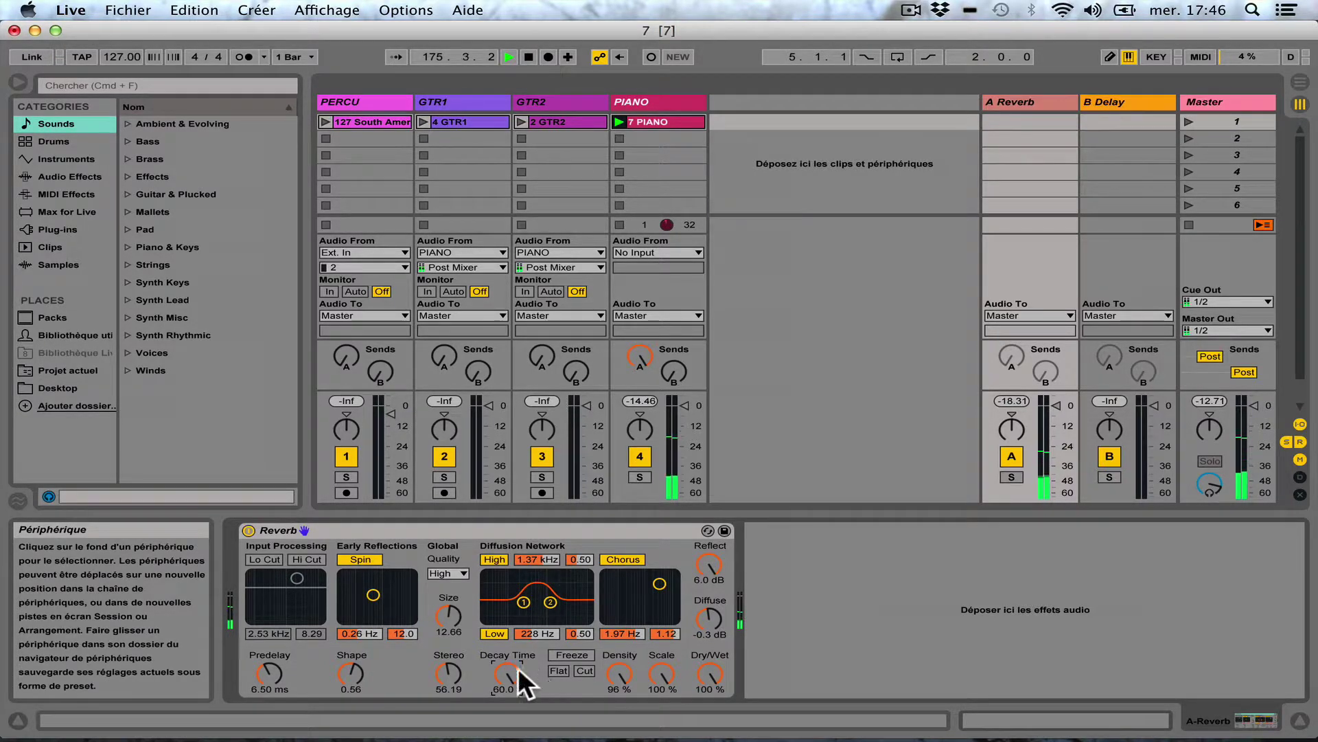
left_click_drag(506, 674, 507, 727)
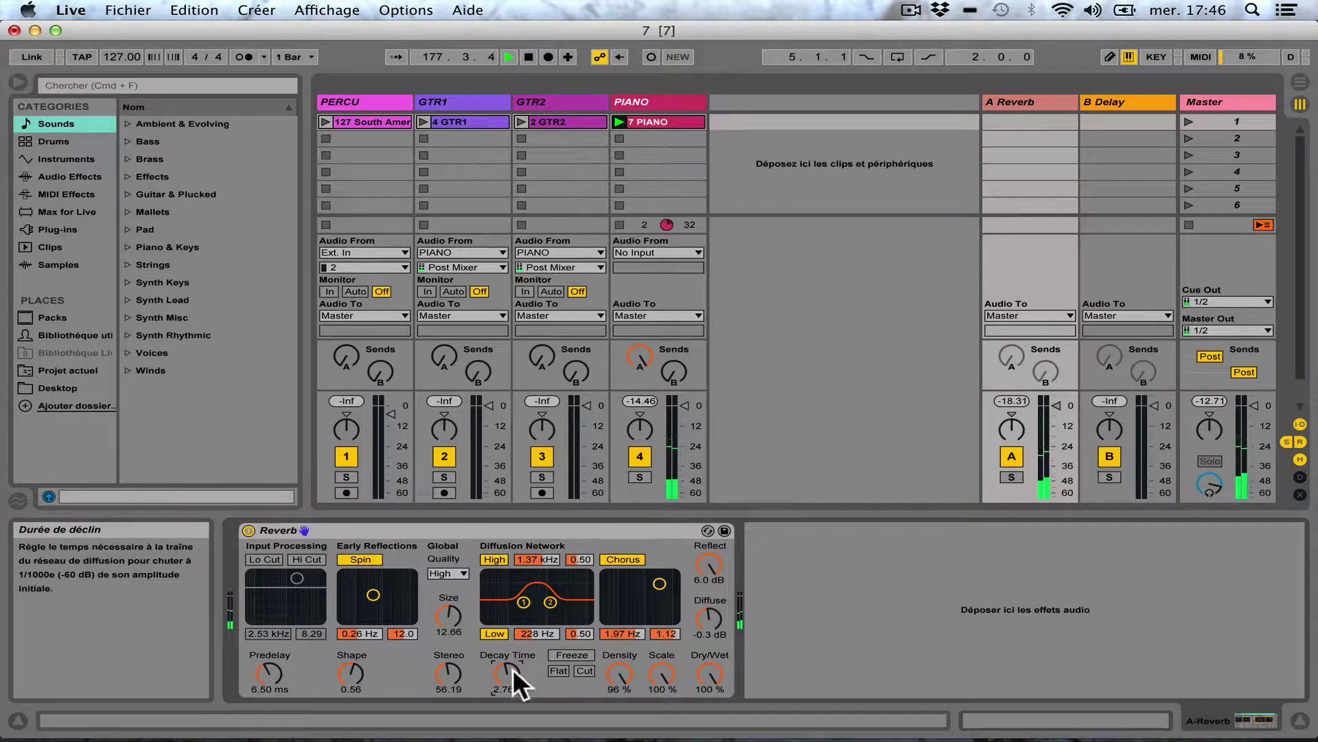
left_click(619, 224)
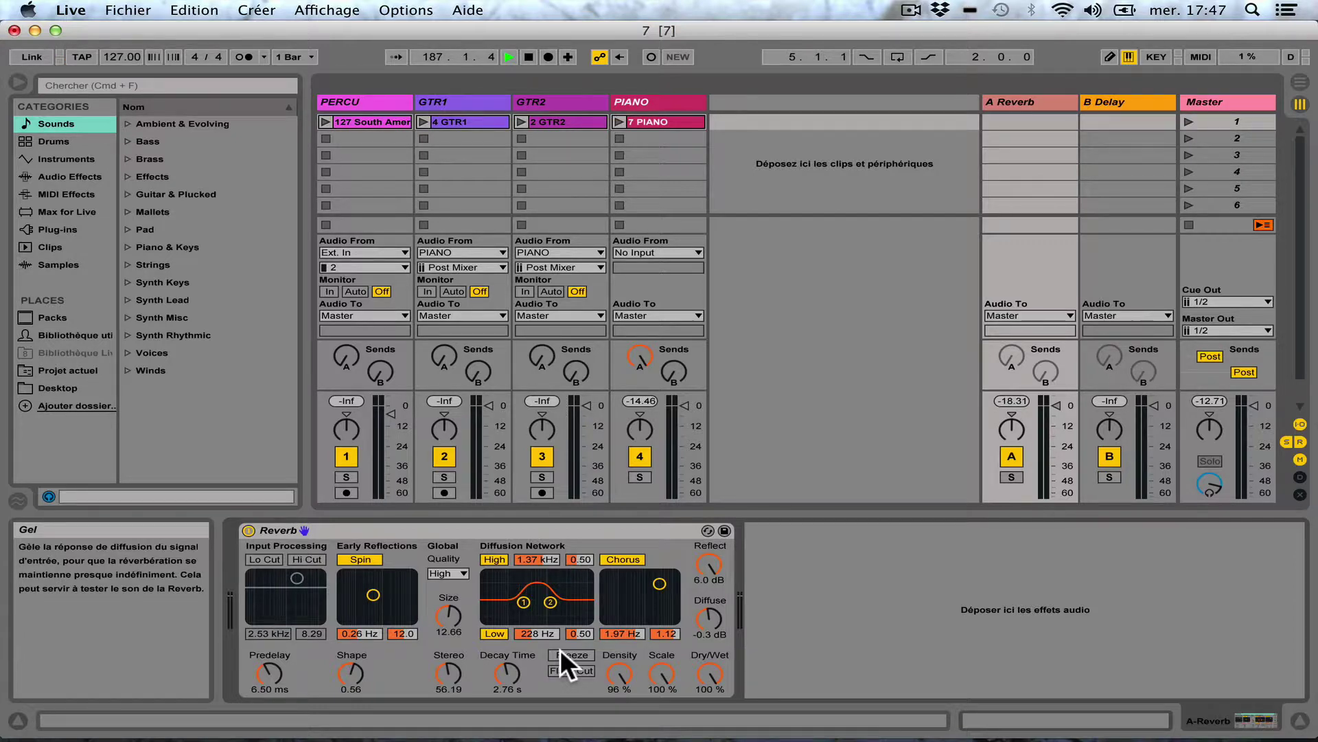
Step: Try Freeze with Flat on the Reverb while playing and stopping the PIANO clip, and switch both options off again
left_click(559, 670)
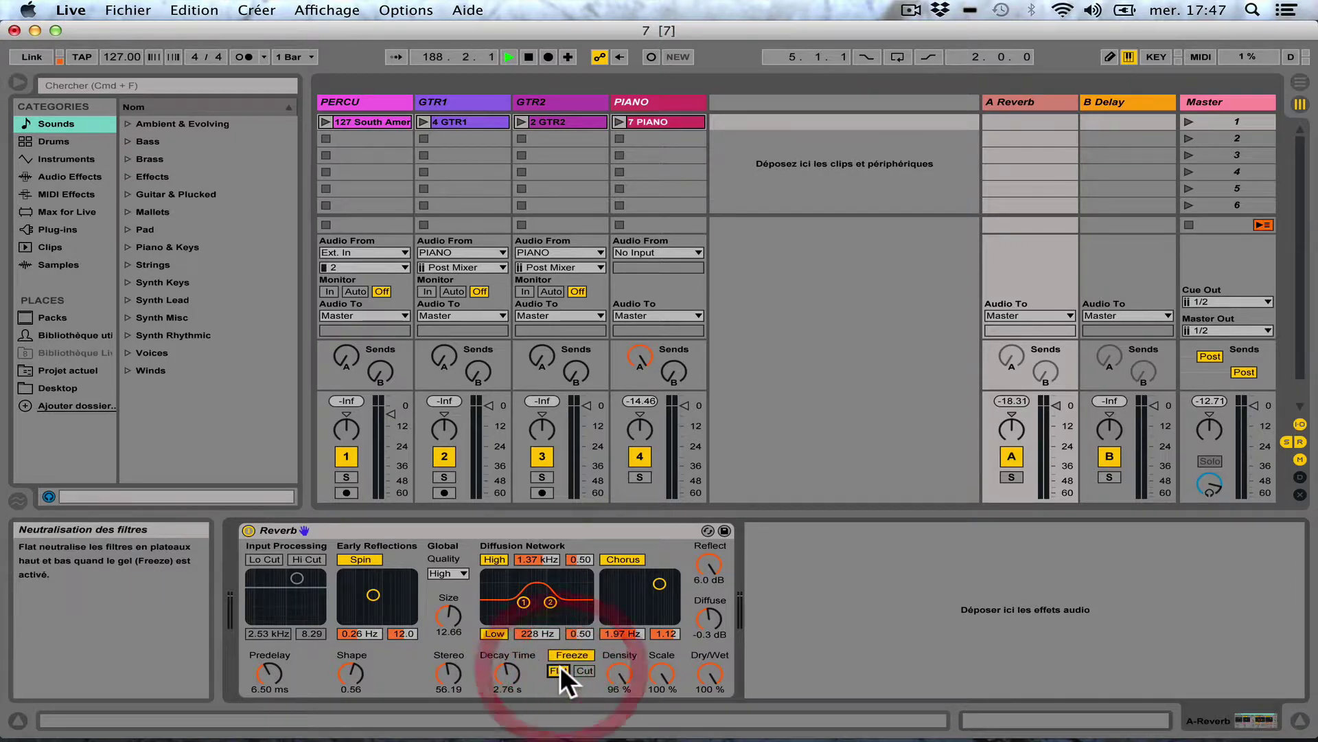
left_click(619, 121)
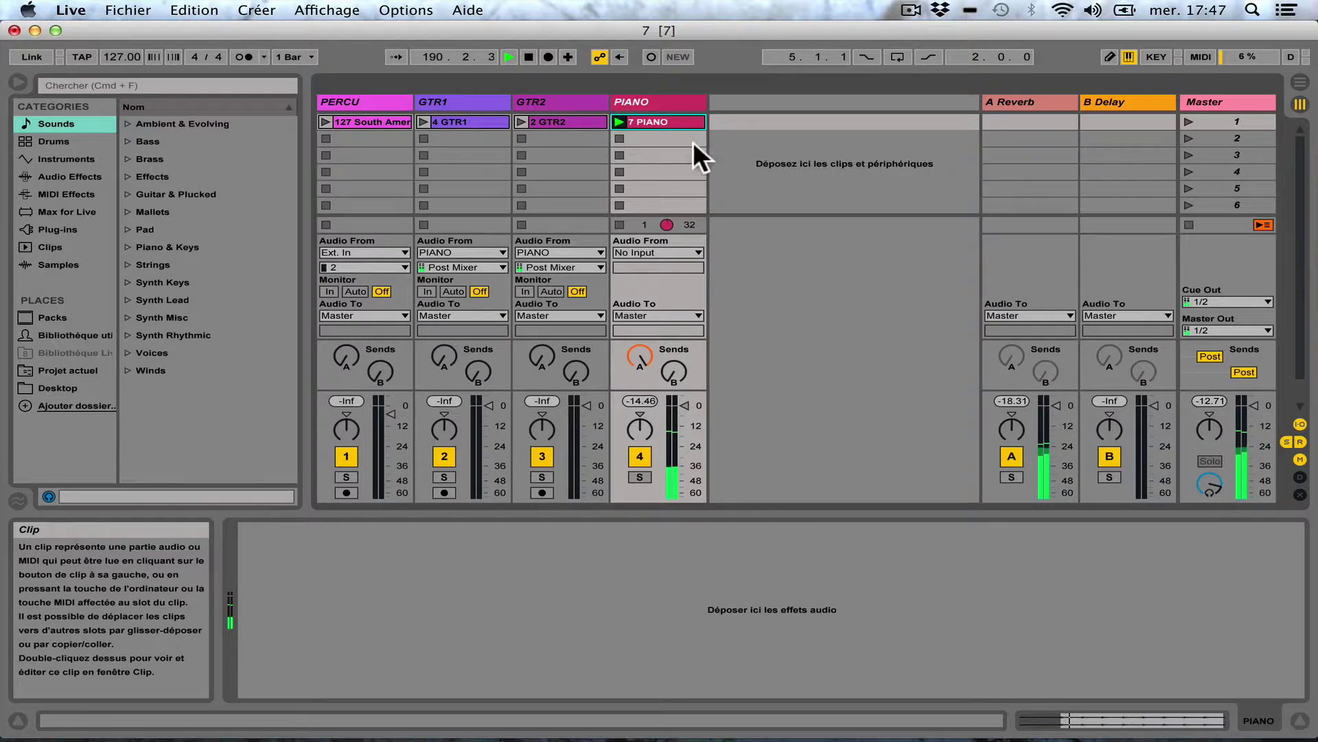
left_click(1018, 100)
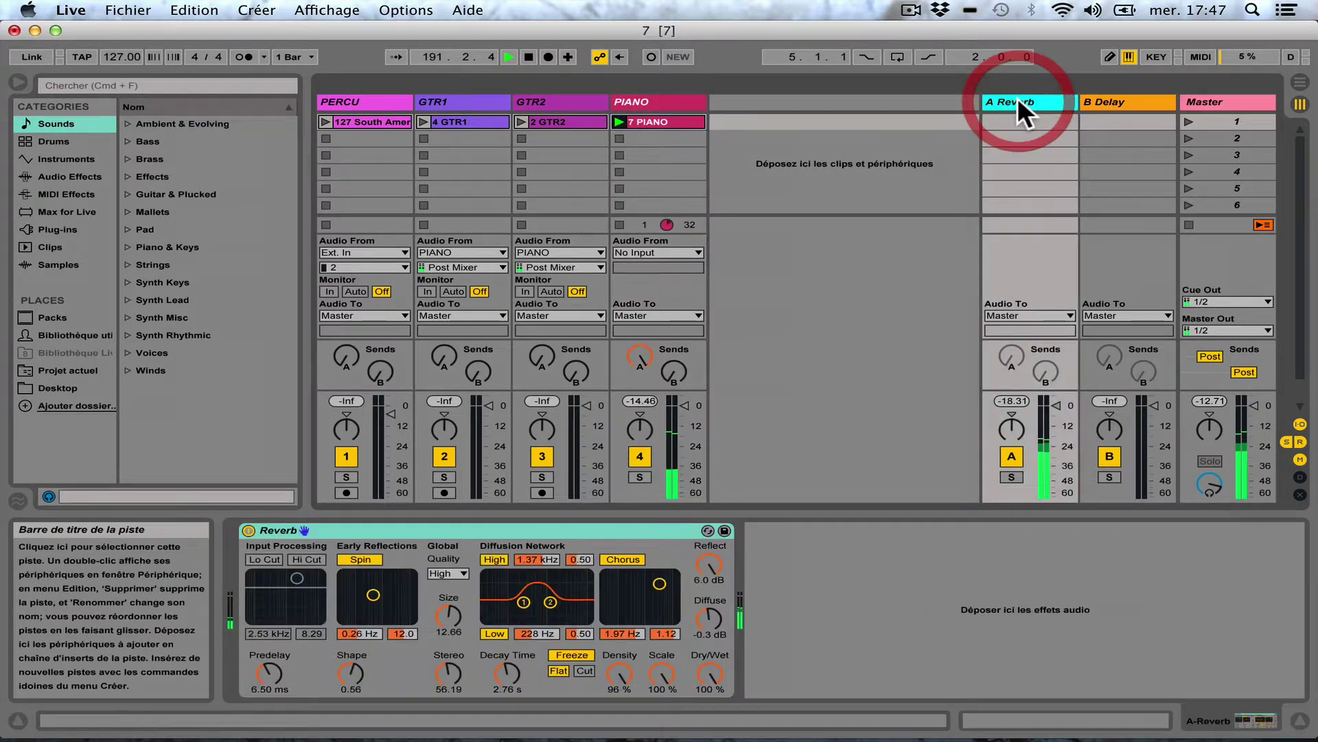
left_click(618, 224)
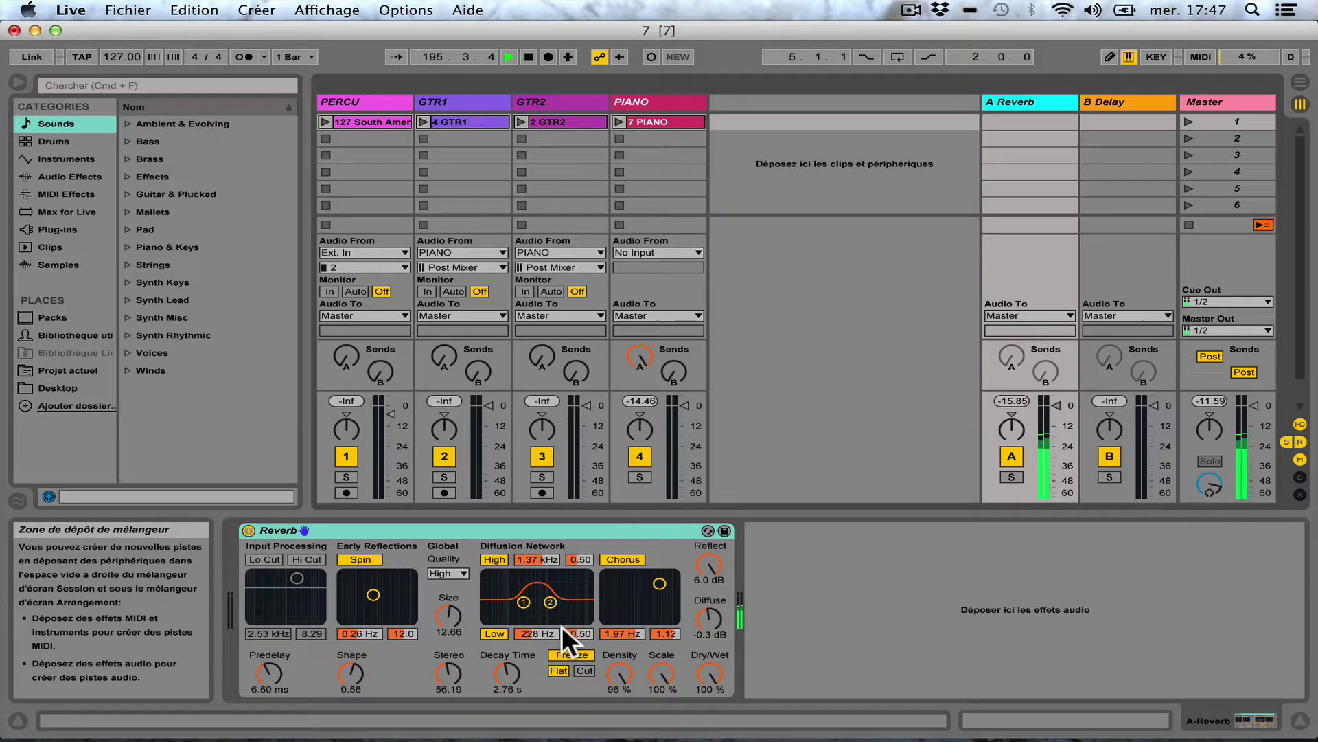
left_click(559, 655)
left_click(558, 652)
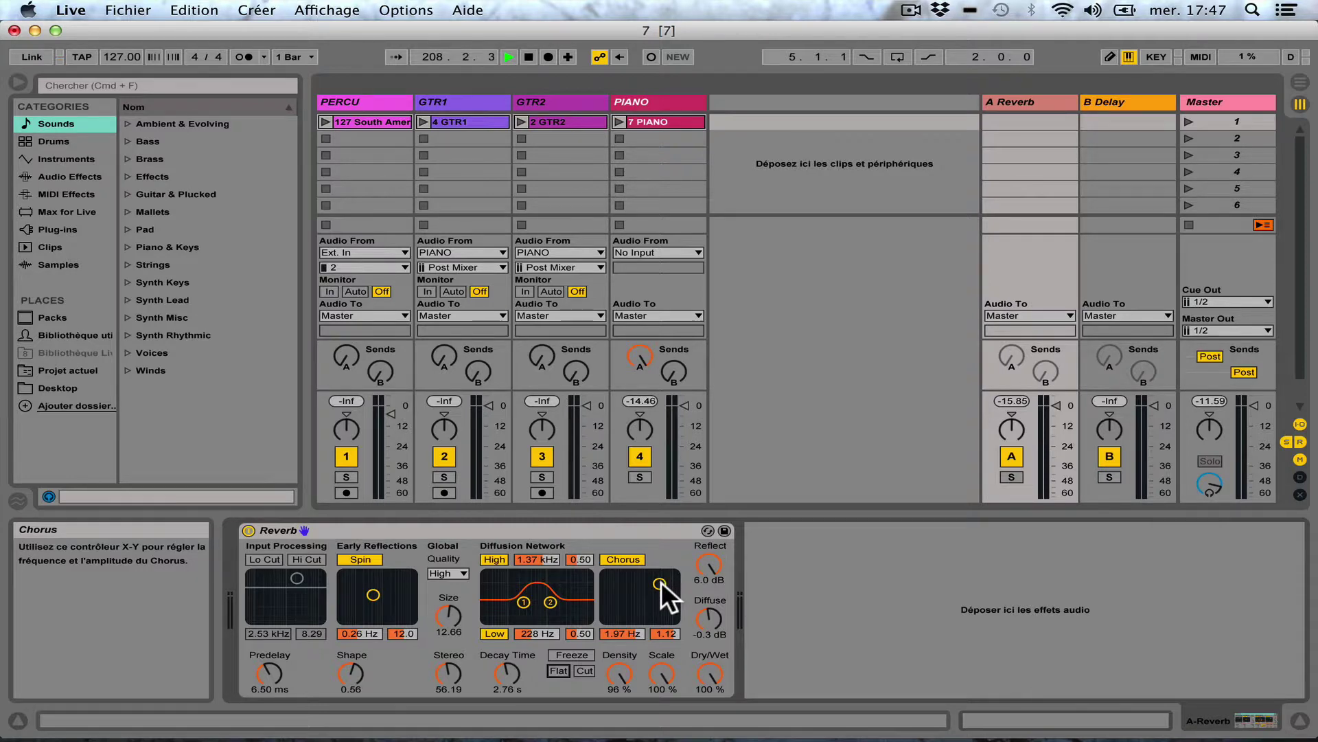
Step: With the PIANO clip playing, try a low Chorus setting, settle on 1.29 Hz with amount 0.37, and stop the clip
left_click(617, 121)
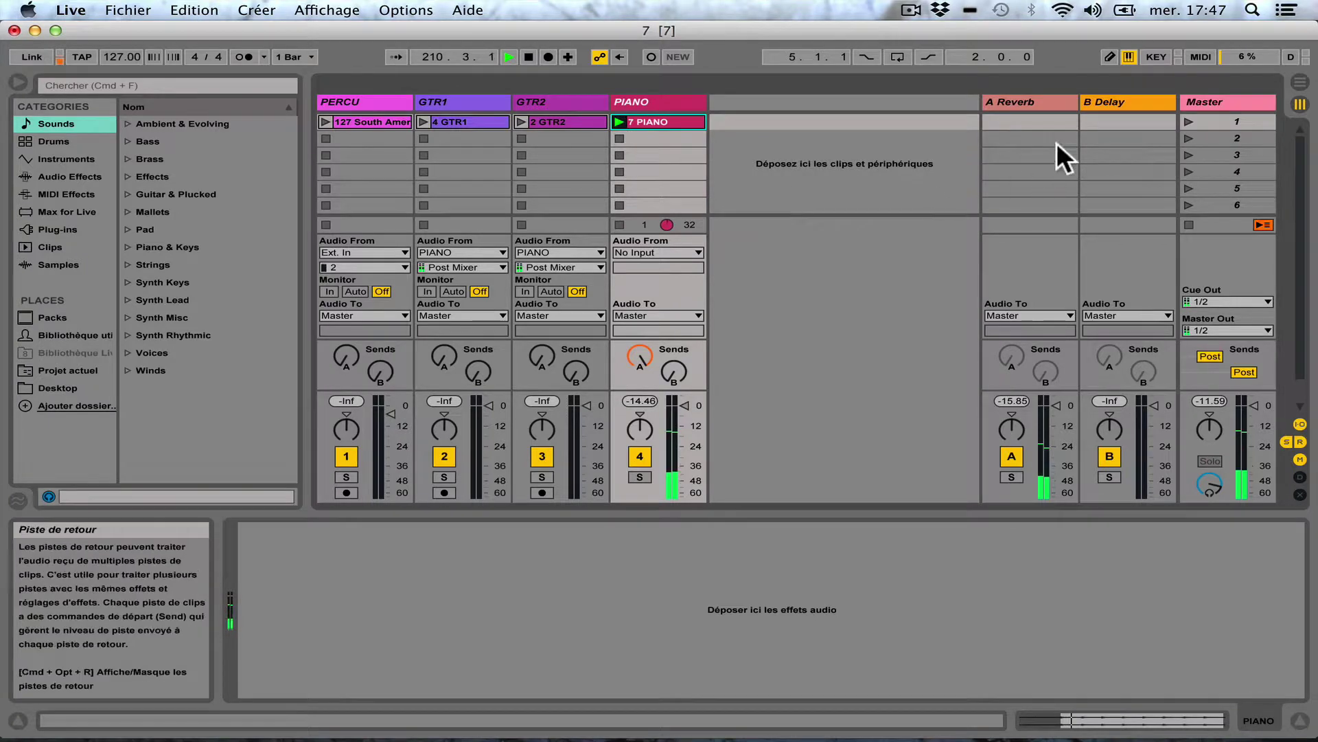
left_click(1019, 100)
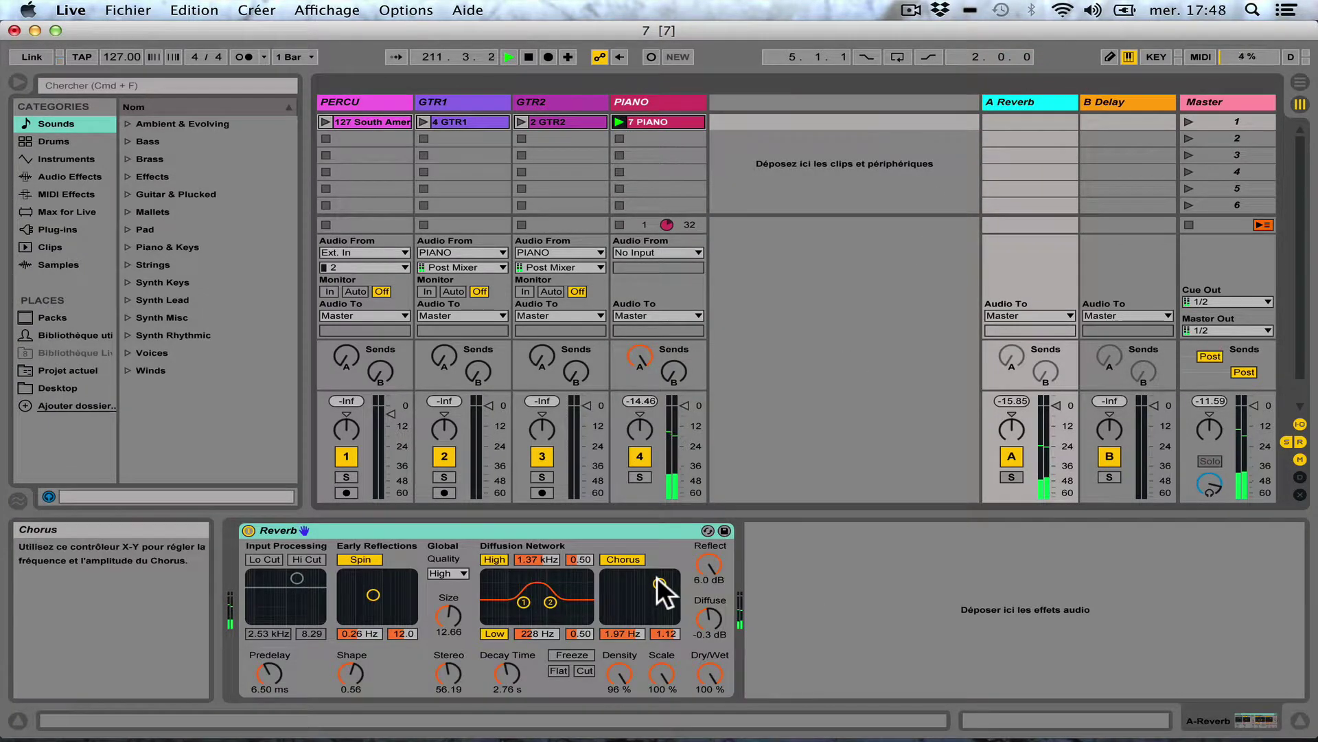
left_click_drag(646, 583, 619, 609)
left_click_drag(611, 609, 654, 587)
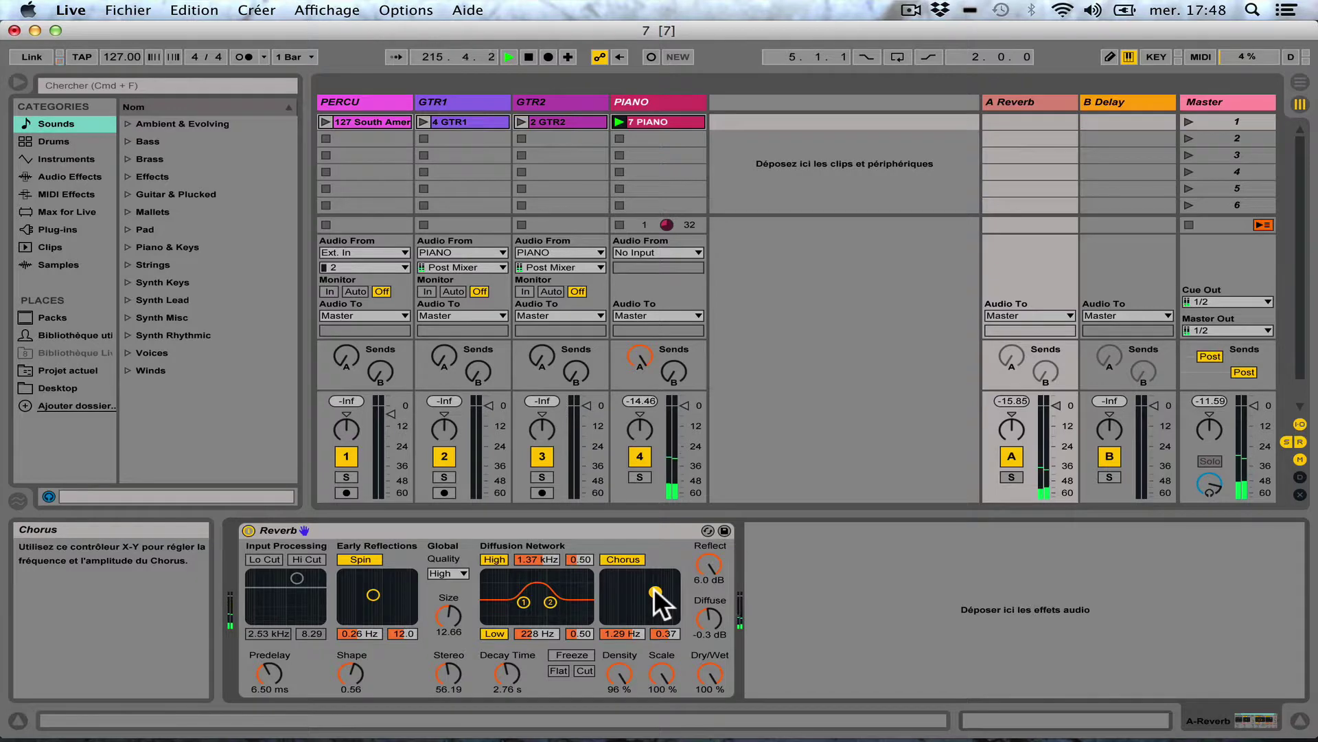
left_click(620, 224)
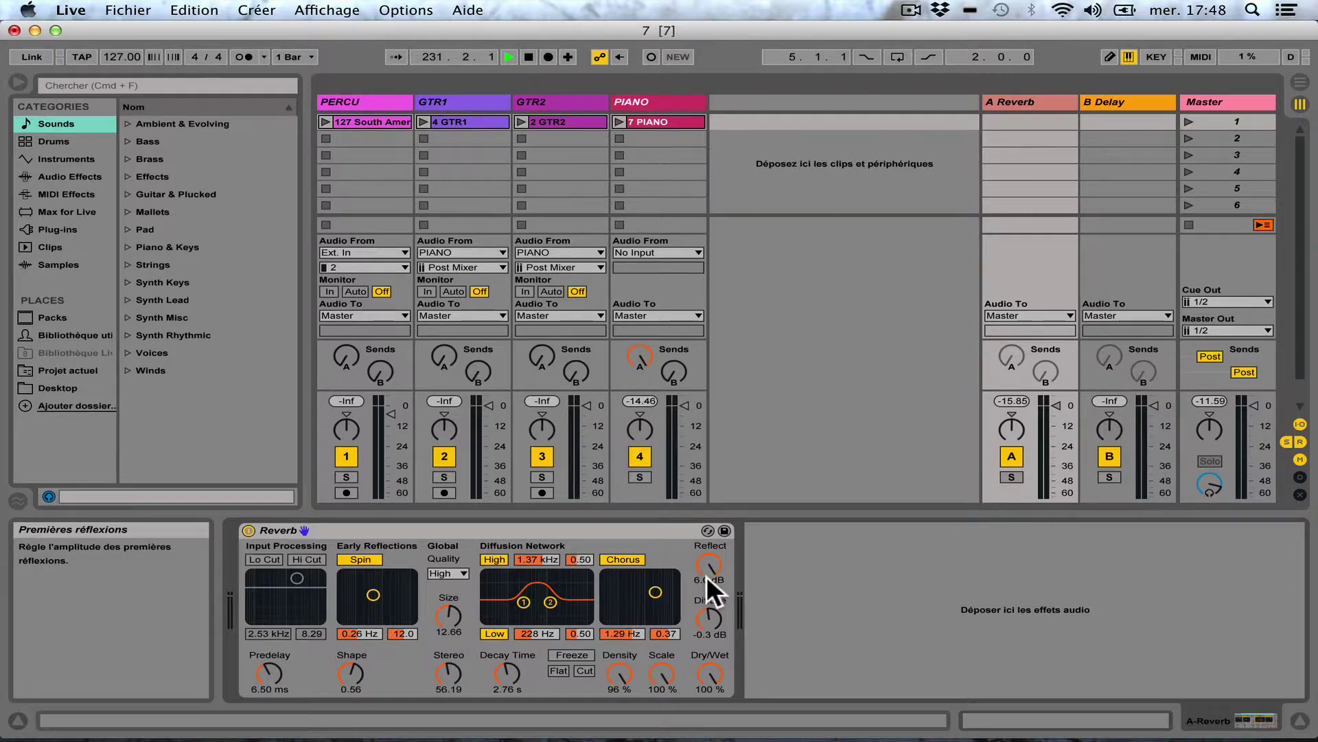
Step: With the PIANO clip playing, try Reflect and Diffuse each at -30 dB, and settle on Reflect 2.7 dB and Diffuse 6.0 dB
left_click(618, 122)
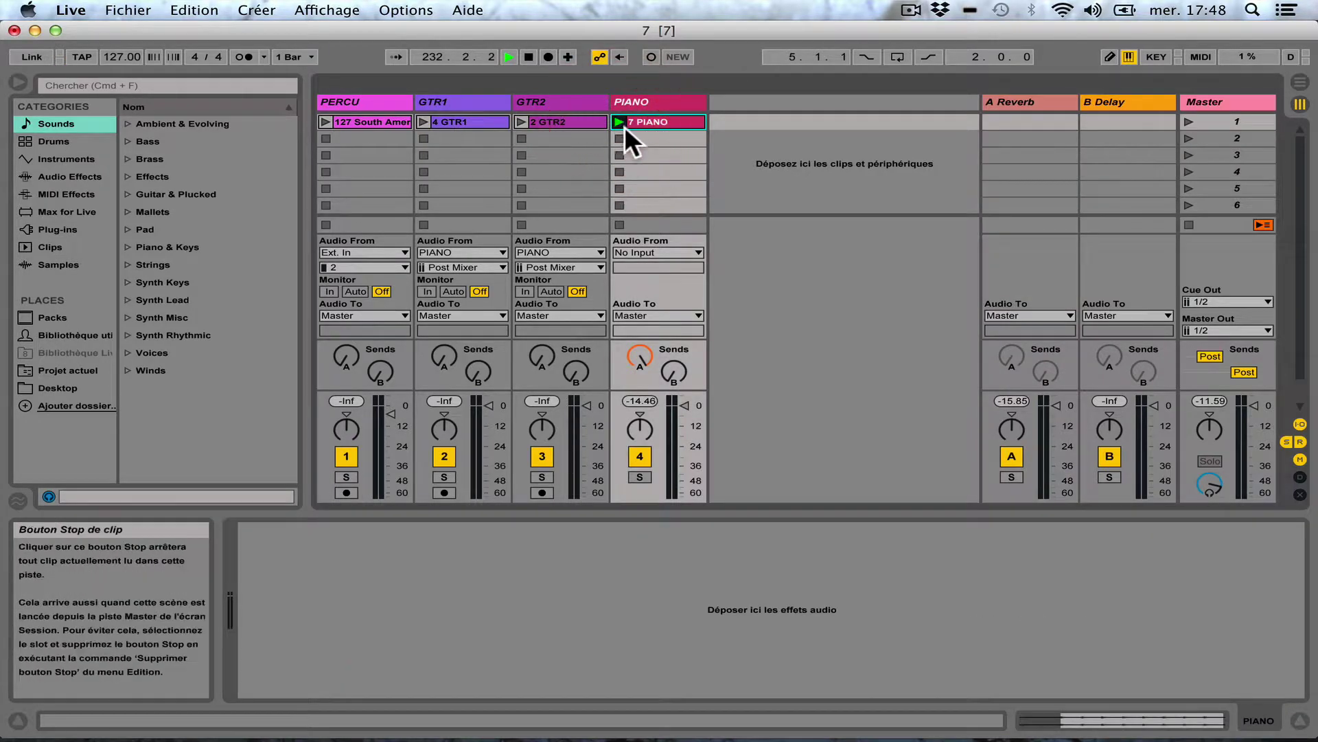
left_click(1011, 101)
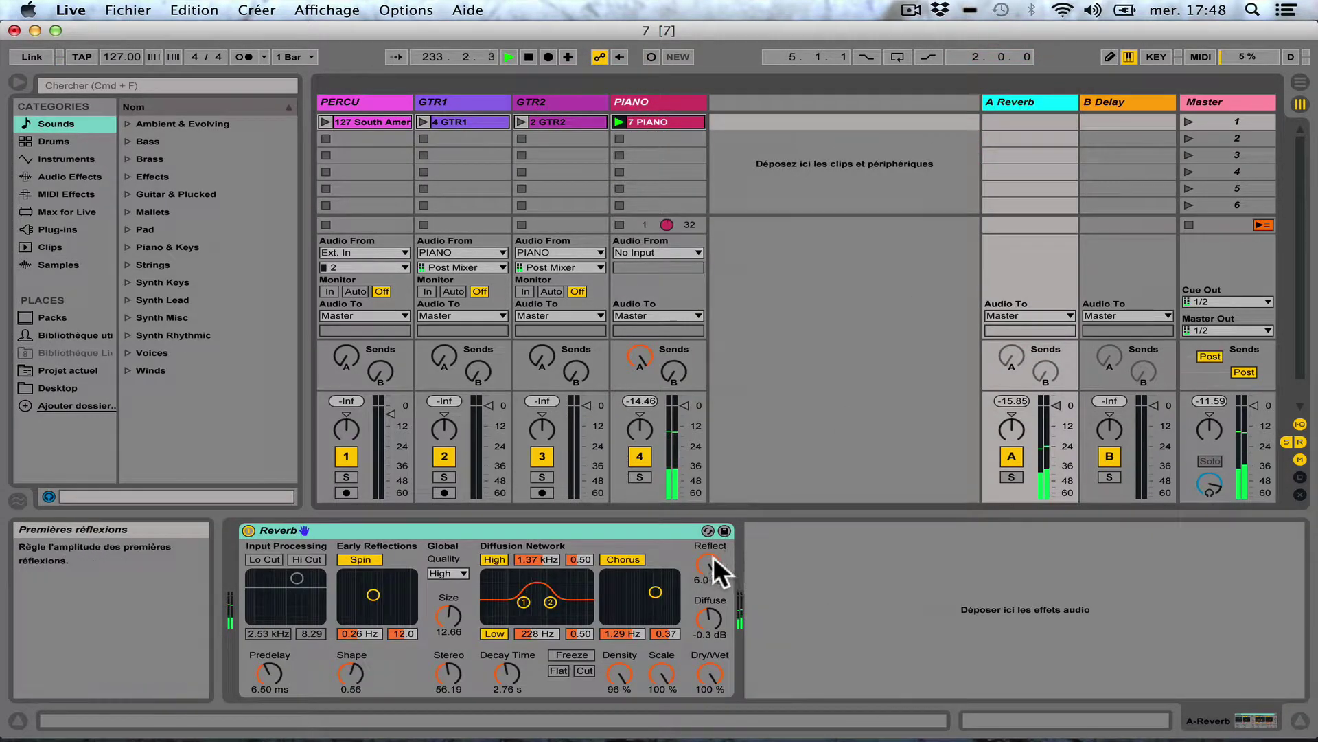
left_click_drag(709, 564, 709, 604)
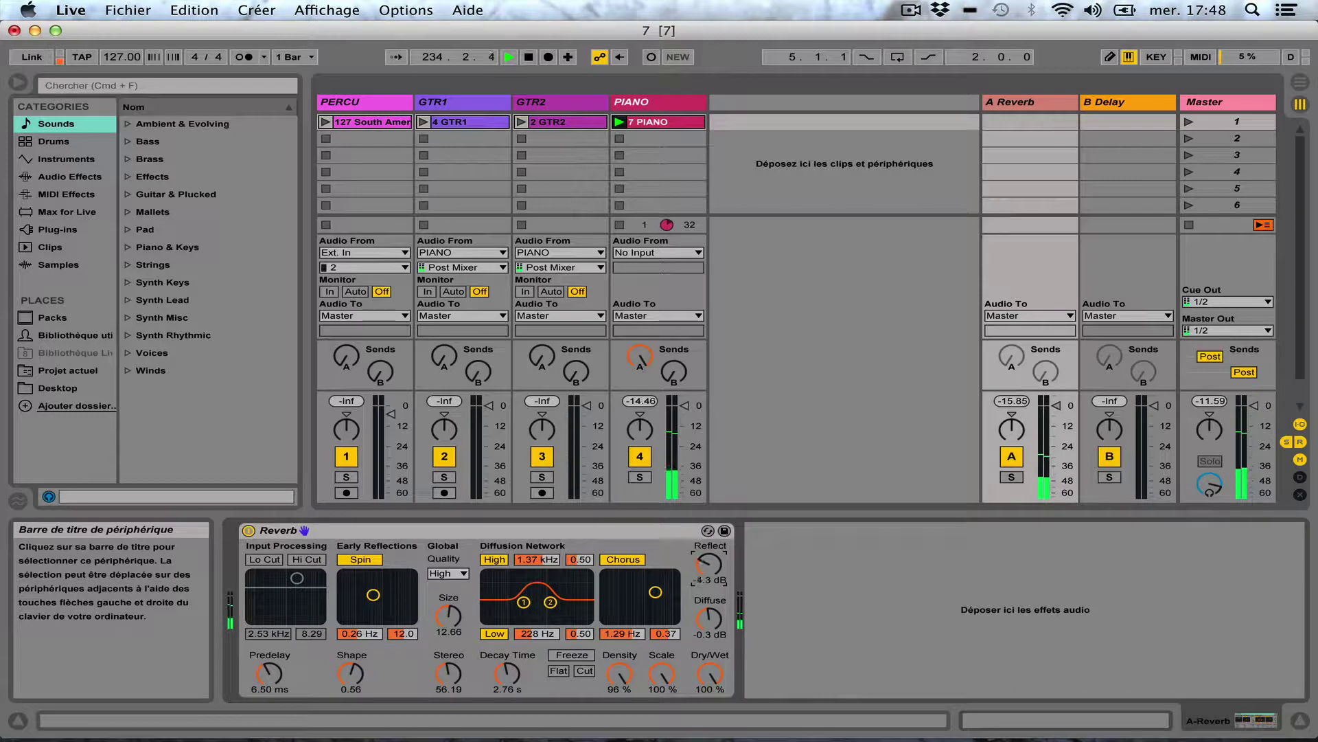
left_click_drag(709, 605, 712, 532)
mouse_move(708, 619)
left_mouse_down()
mouse_move(708, 669)
mouse_move(708, 614)
left_mouse_up()
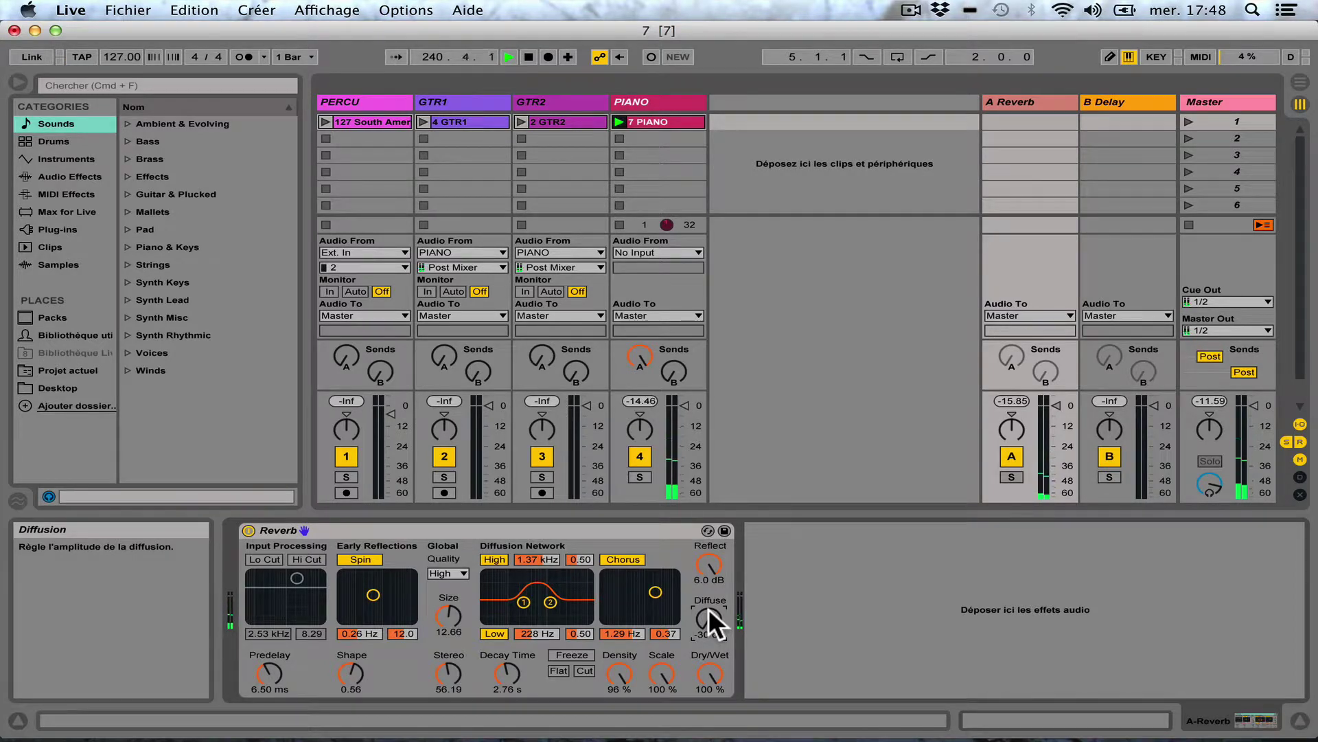
mouse_move(711, 557)
left_mouse_down()
mouse_move(711, 618)
mouse_move(699, 543)
left_mouse_up()
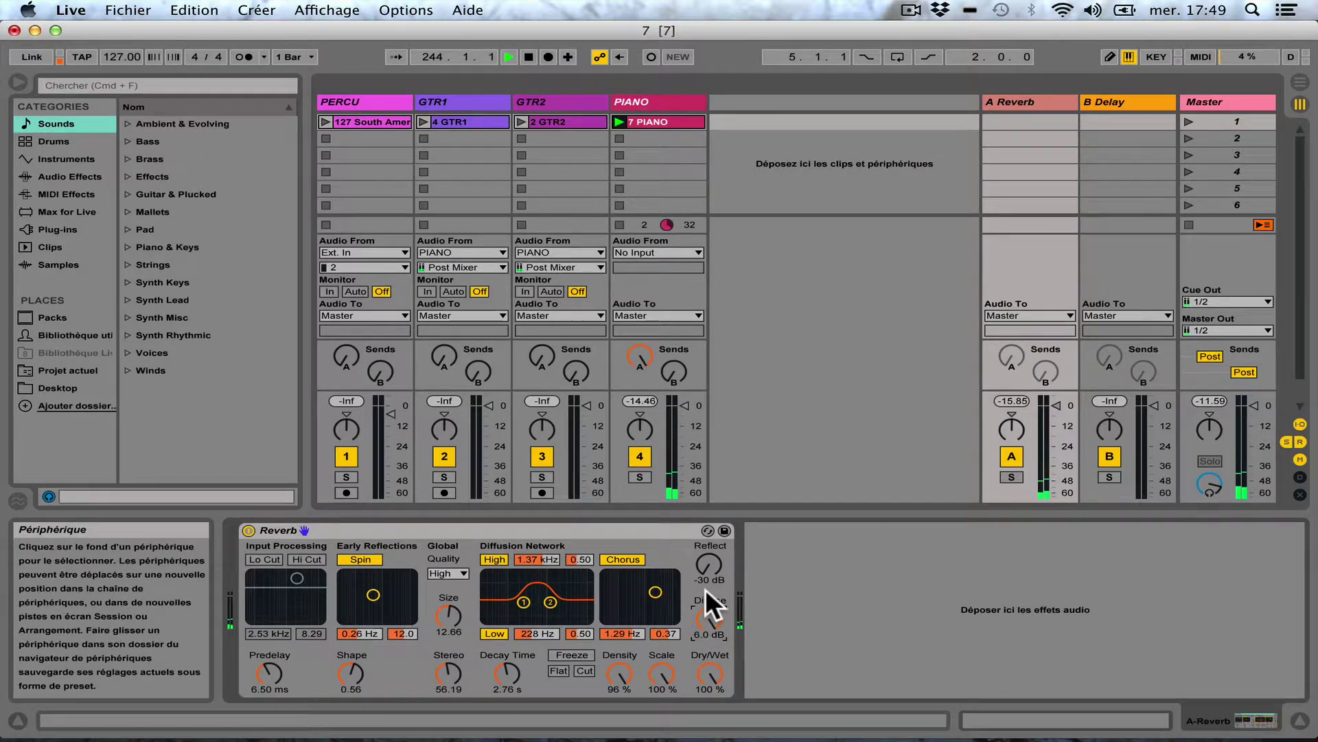
mouse_move(706, 558)
left_mouse_down()
mouse_move(706, 525)
mouse_move(710, 558)
left_mouse_up()
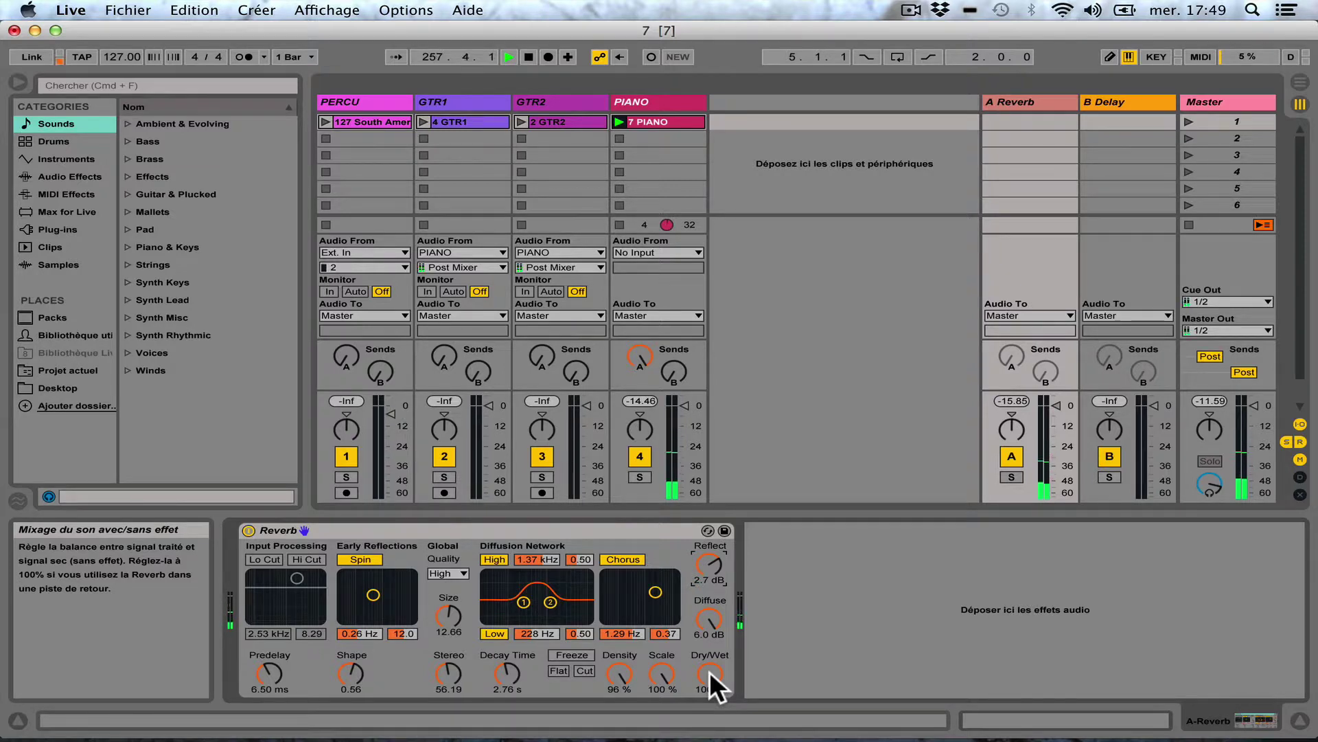
Step: Try a lower Dry/Wet on the Reverb, return it to 100 %, and stop the PIANO clip
left_click_drag(710, 670, 711, 727)
left_click_drag(710, 670, 711, 598)
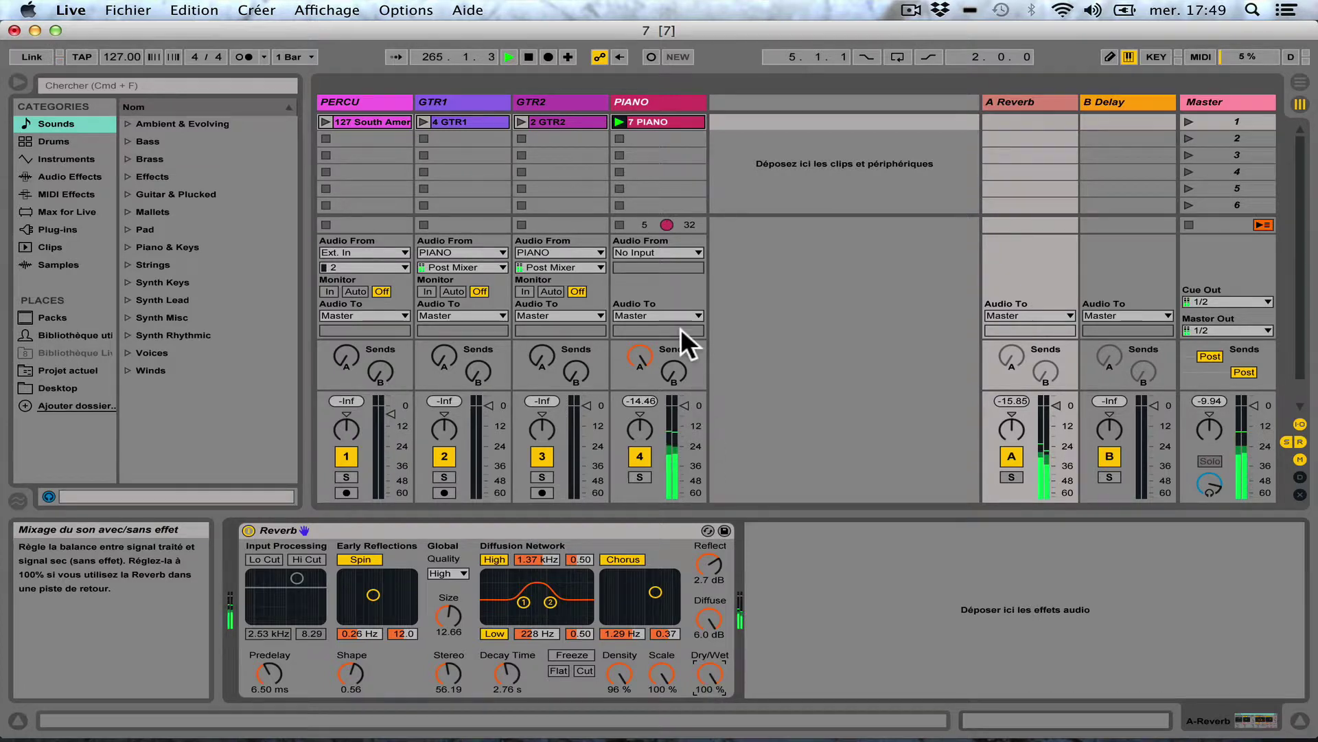
left_click(618, 222)
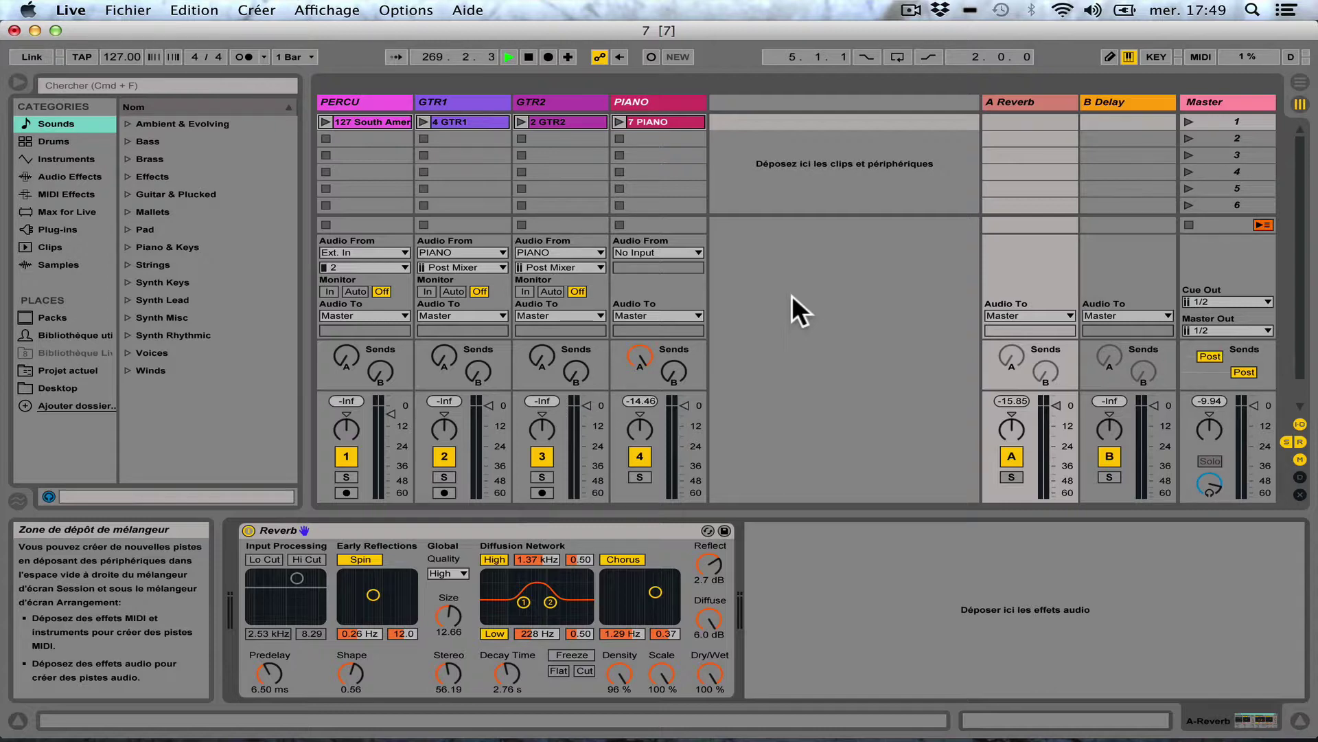
Step: Select the PIANO track and turn down its send to return track A
left_click(646, 98)
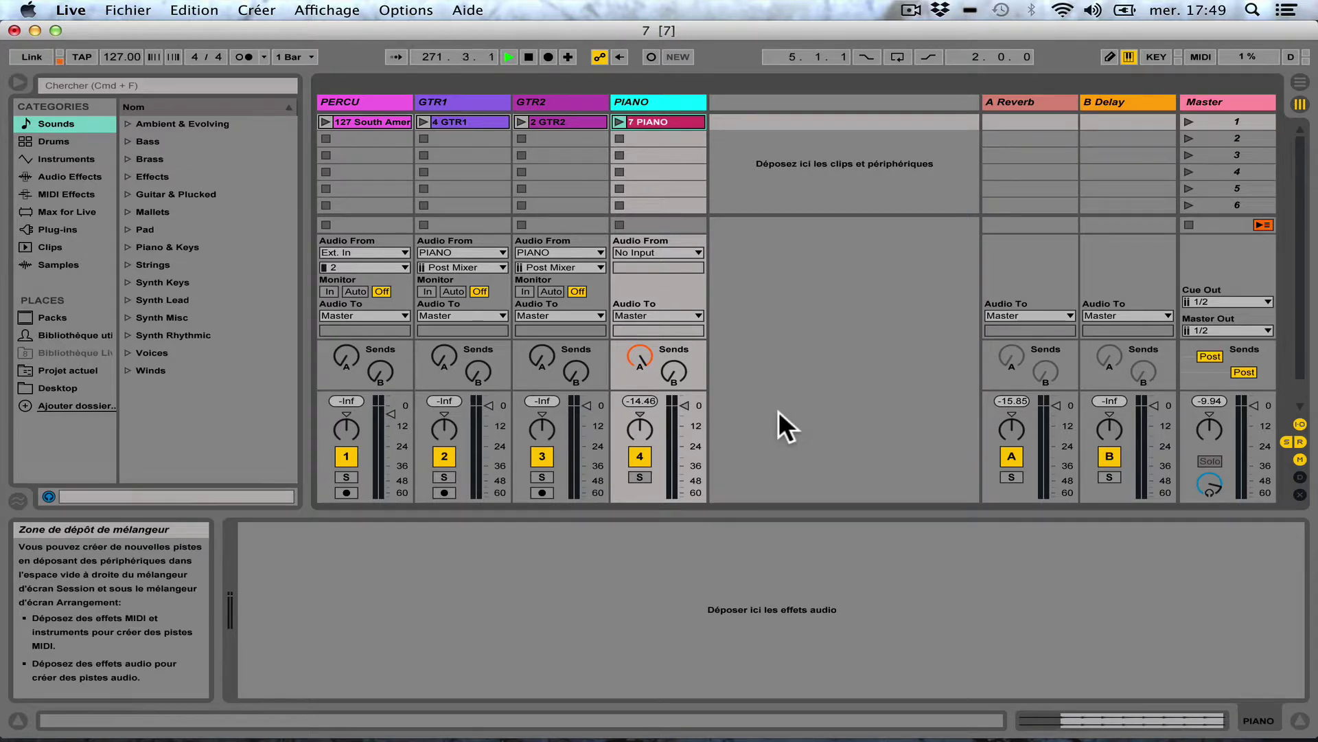
left_click(639, 355)
mouse_move(640, 356)
left_mouse_down()
mouse_move(640, 366)
mouse_move(640, 354)
left_mouse_up()
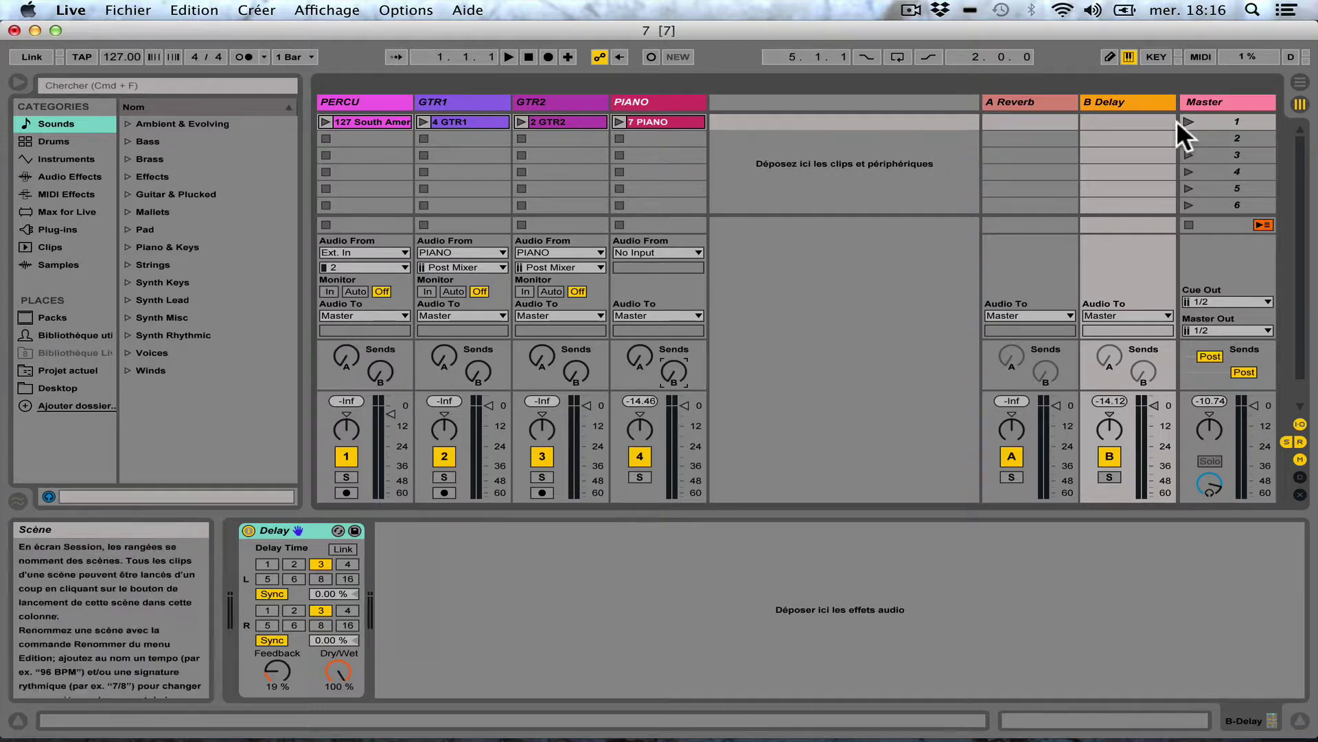
Step: Select return track B to show its Delay device
left_click(1122, 105)
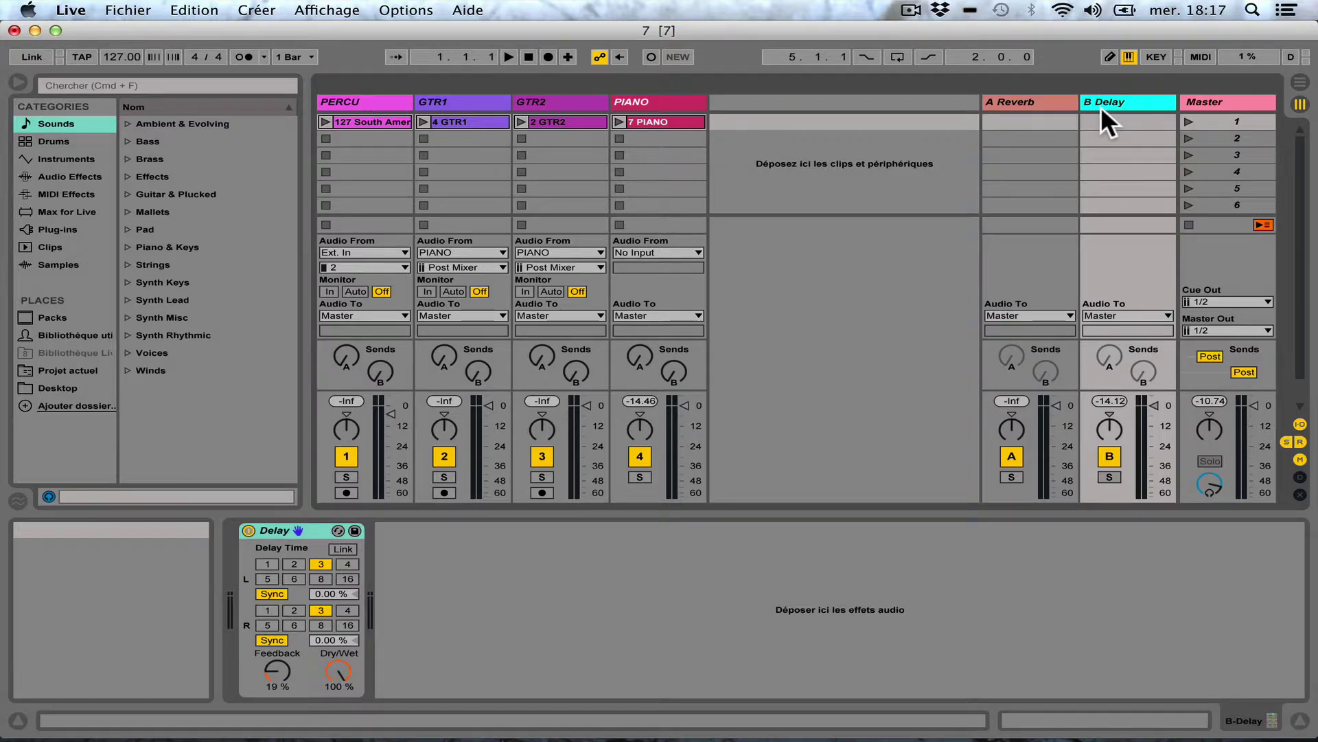
left_click(1107, 100)
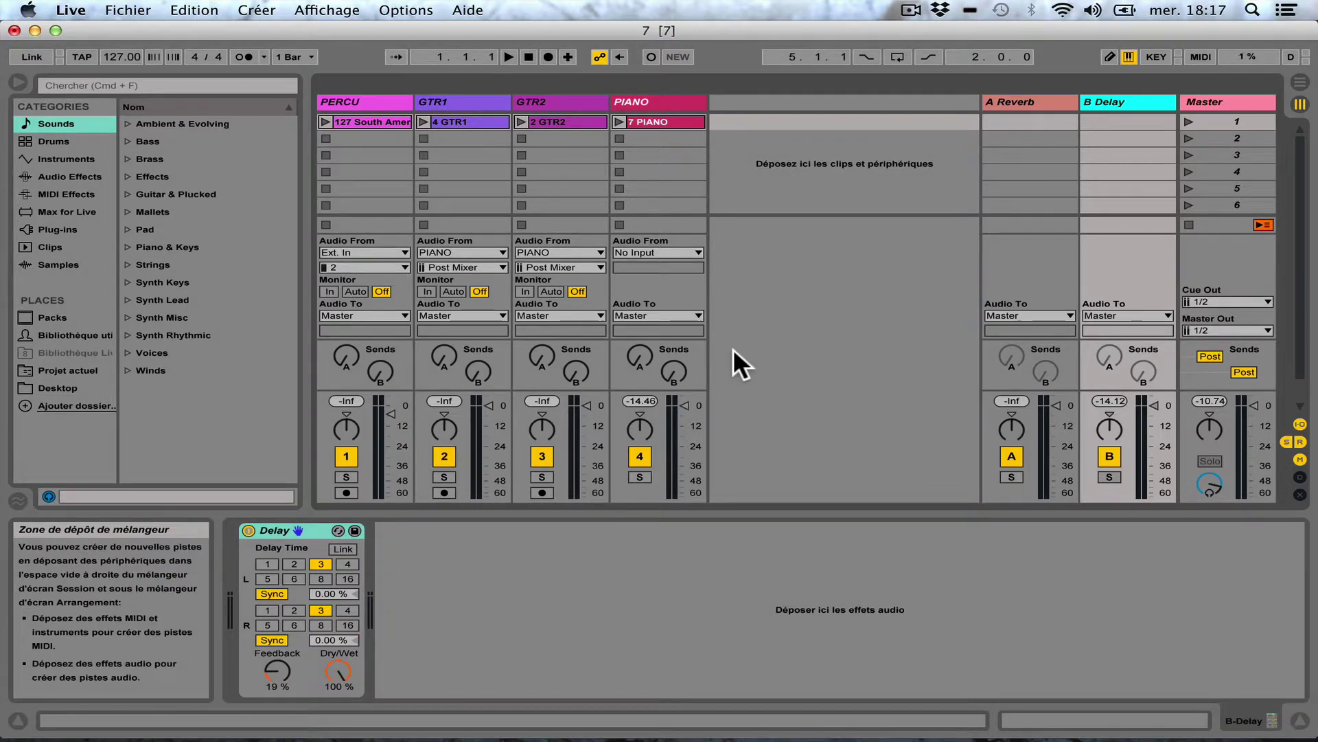
Step: Insert a third return track, show the matching Insérer Piste de retour command, and delete the new return track again
left_click(625, 375)
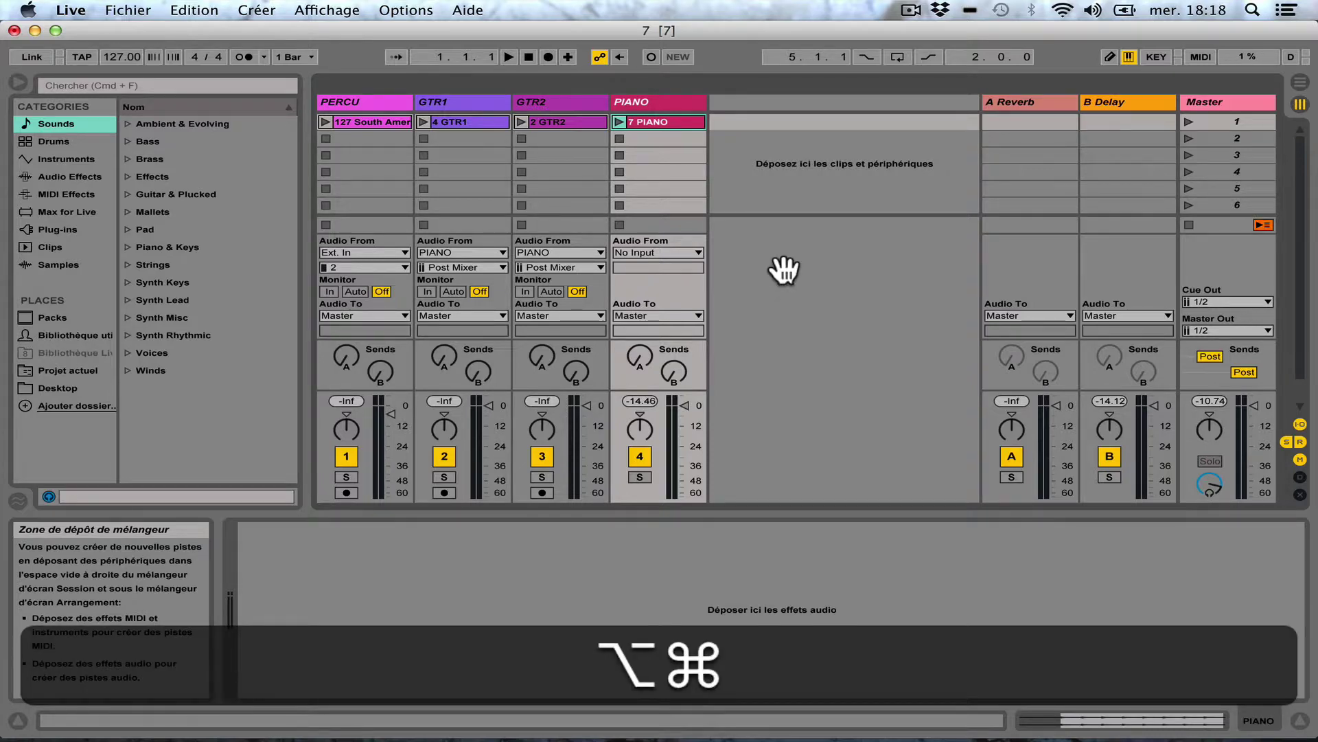
key("alt+super+t")
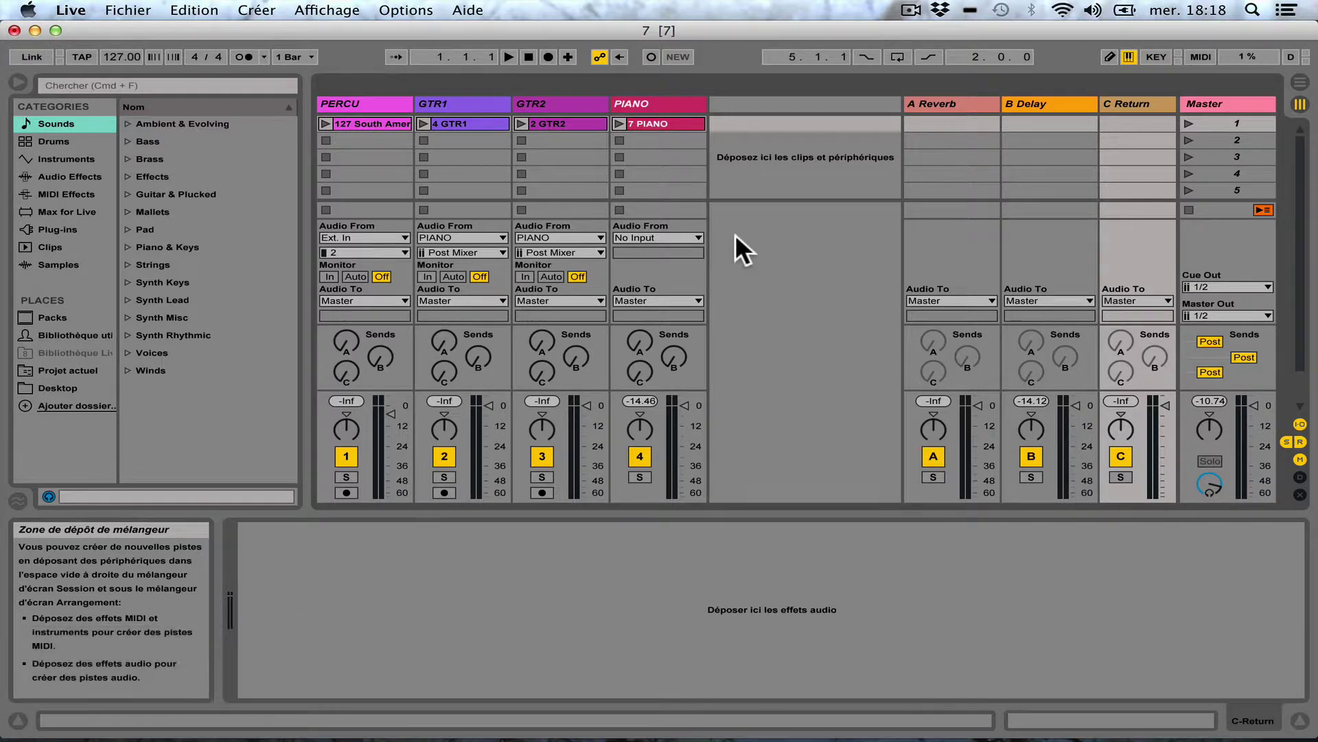
left_click(270, 12)
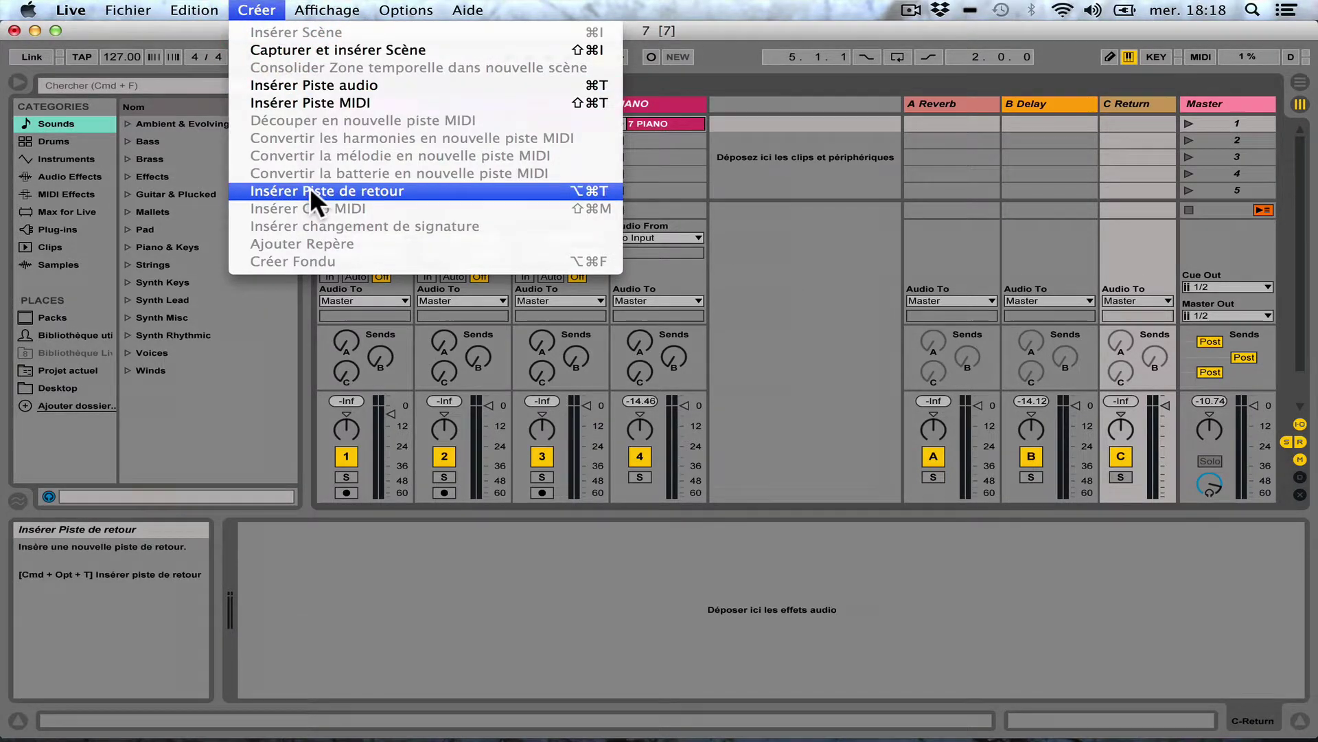
left_click(858, 310)
right_click(1134, 103)
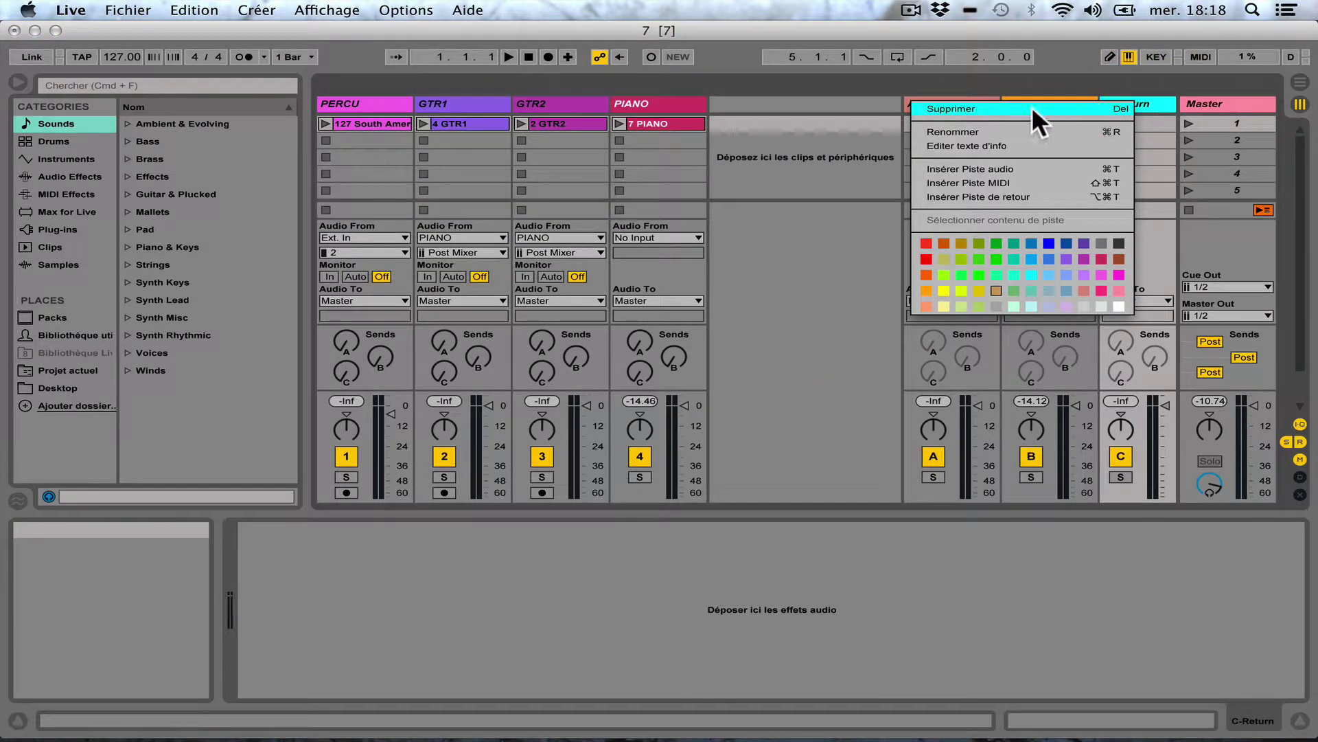
left_click(1032, 109)
left_click(1017, 102)
left_click(1119, 102)
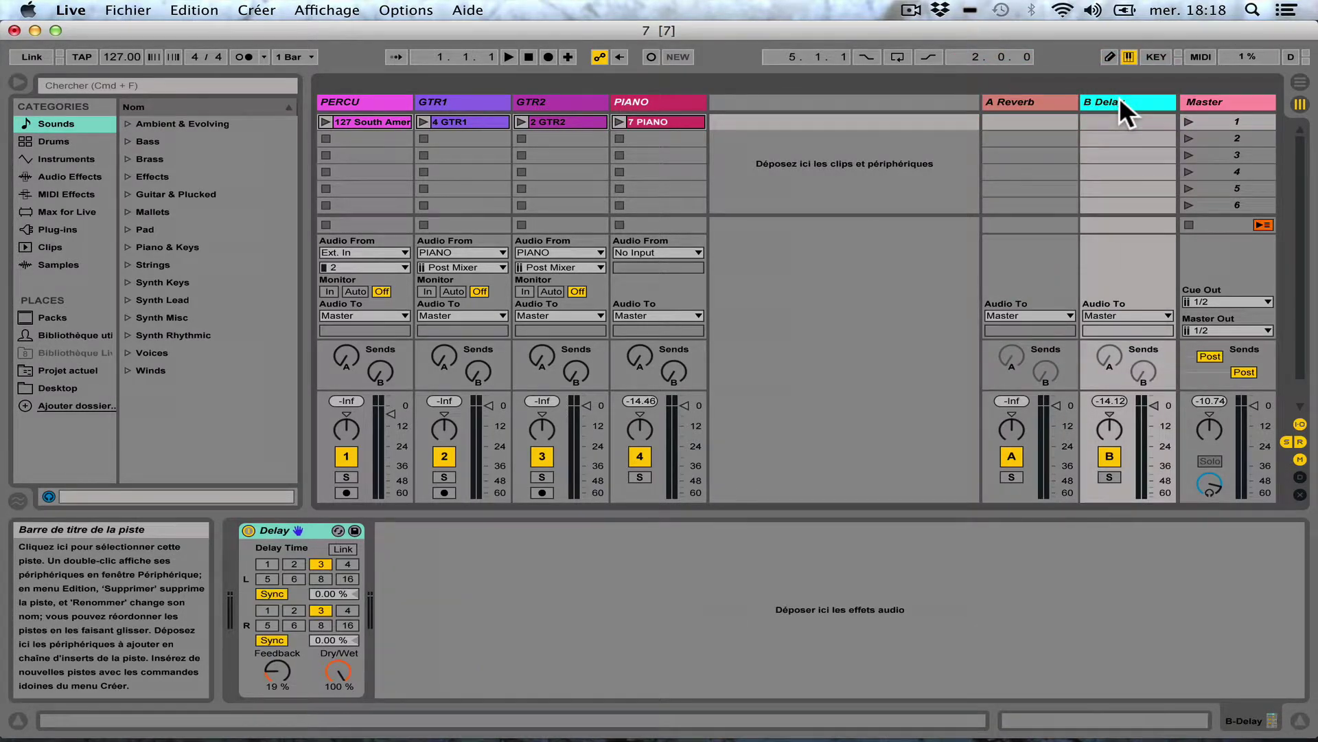
Step: Select the PIANO track and turn its send to return track B all the way up
left_click(1119, 97)
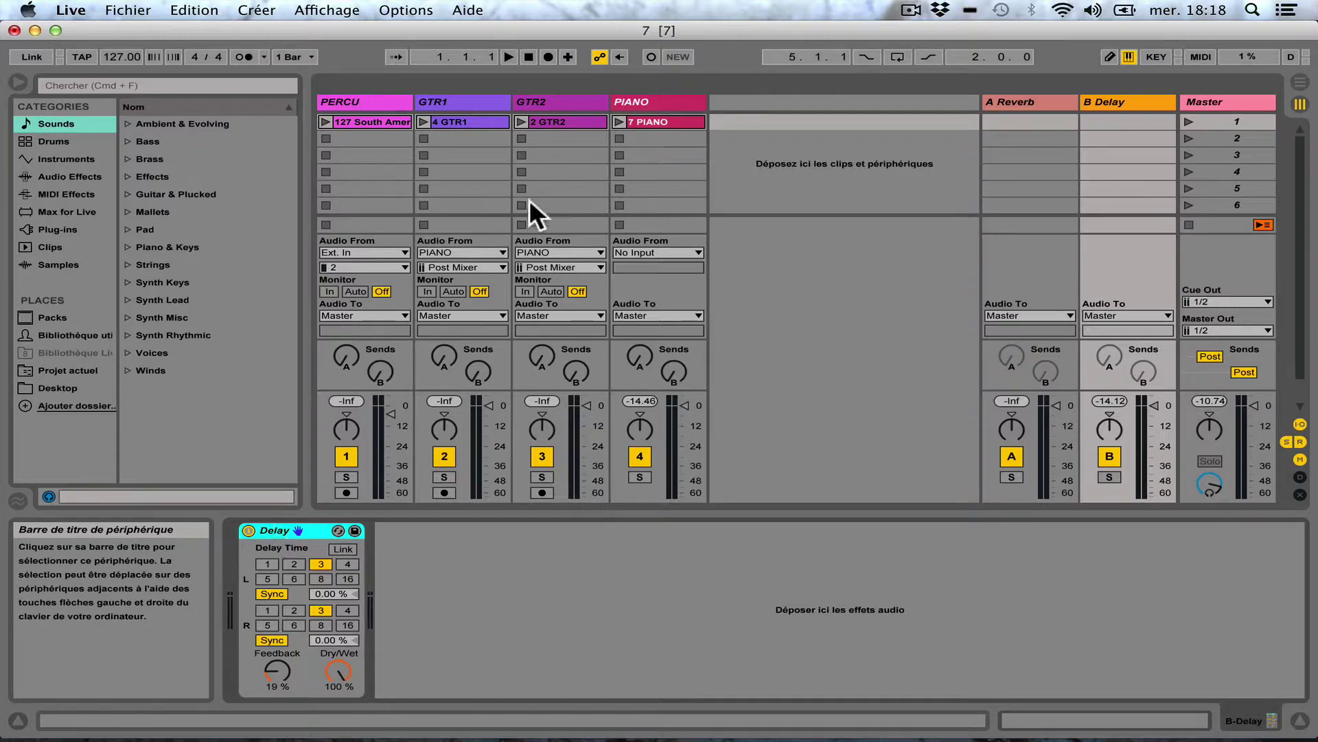
left_click(632, 96)
left_click(632, 101)
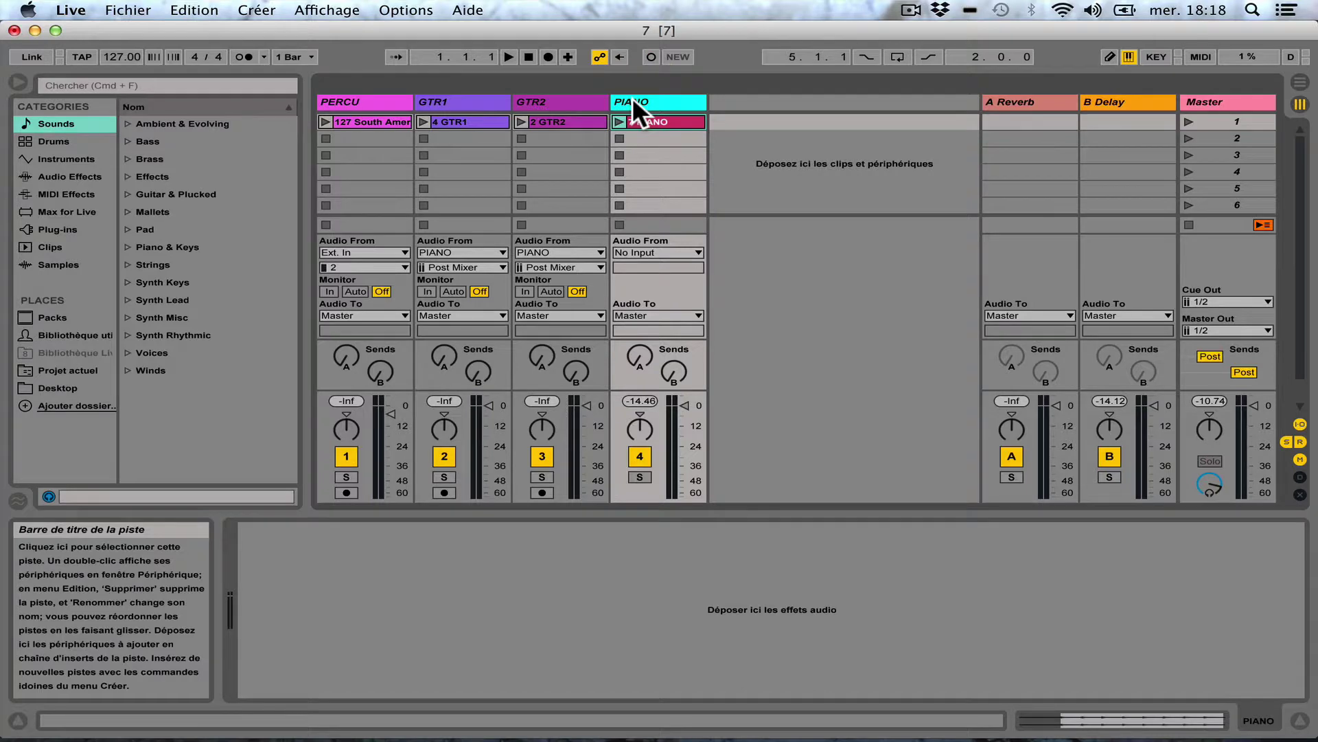
left_click_drag(666, 371, 666, 302)
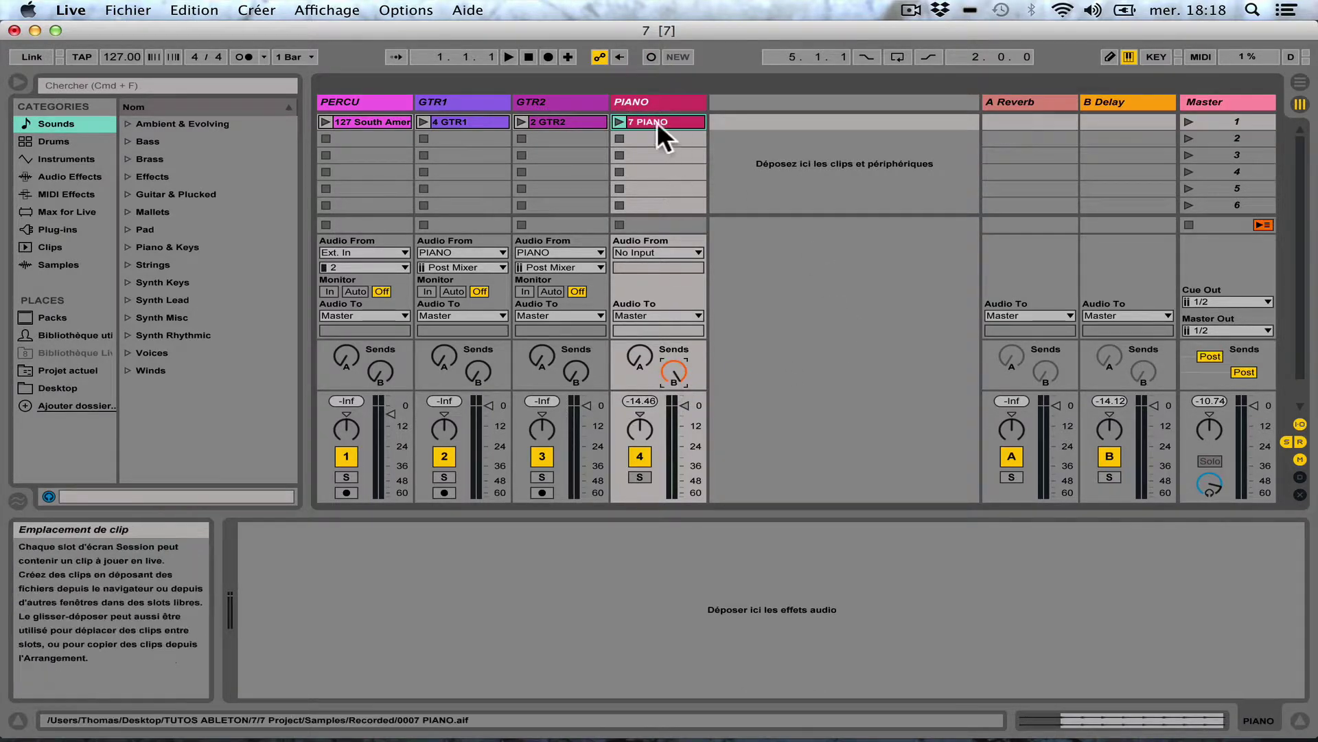
left_click(636, 99)
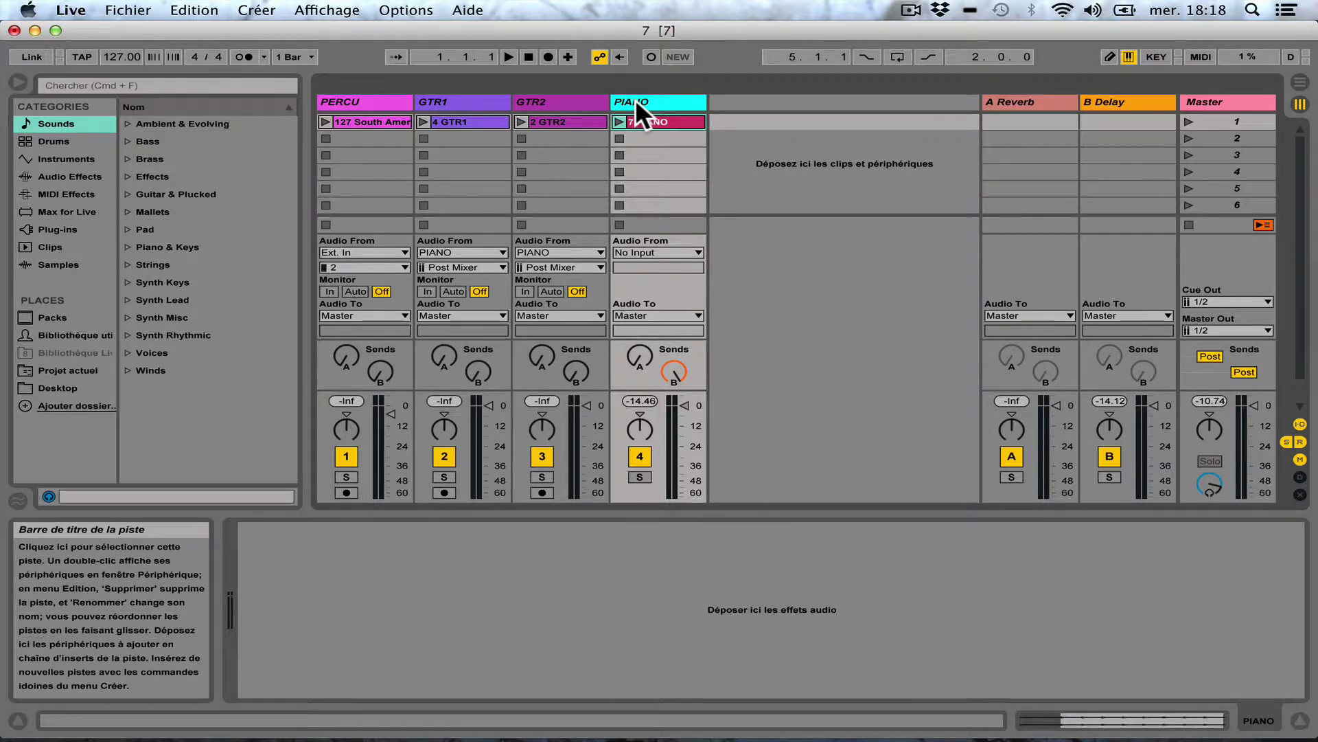
Step: On return track B's Delay, try left-channel delay times of 1, 2 and 3, finishing on 3
left_click(1108, 99)
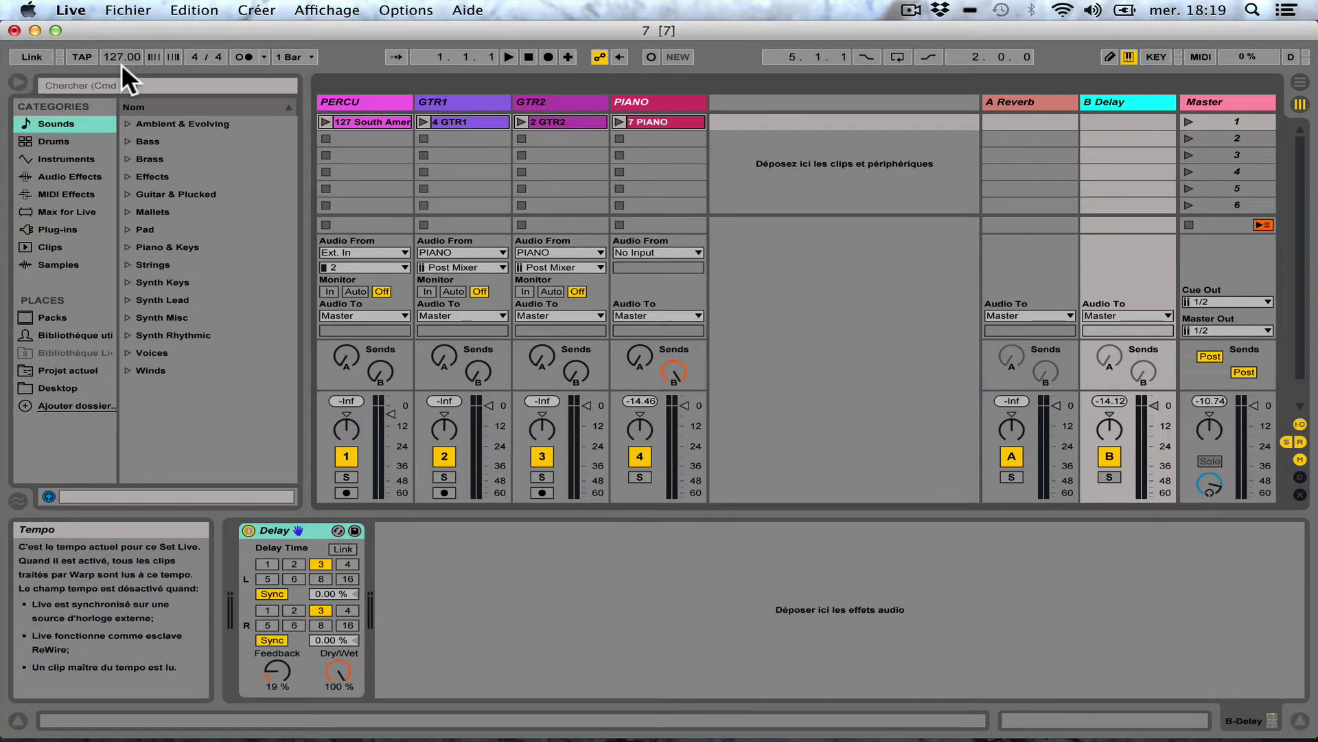
left_click(267, 564)
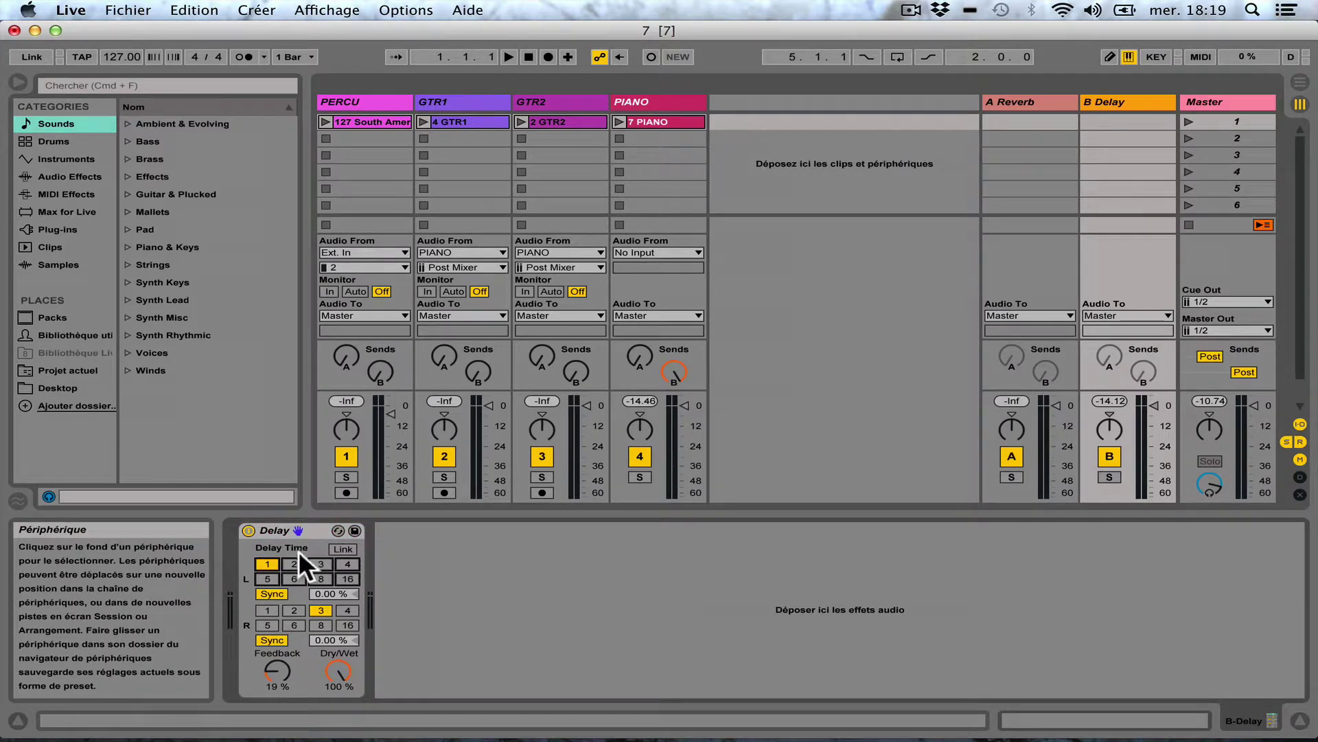
left_click(291, 559)
left_click(324, 559)
left_click(295, 562)
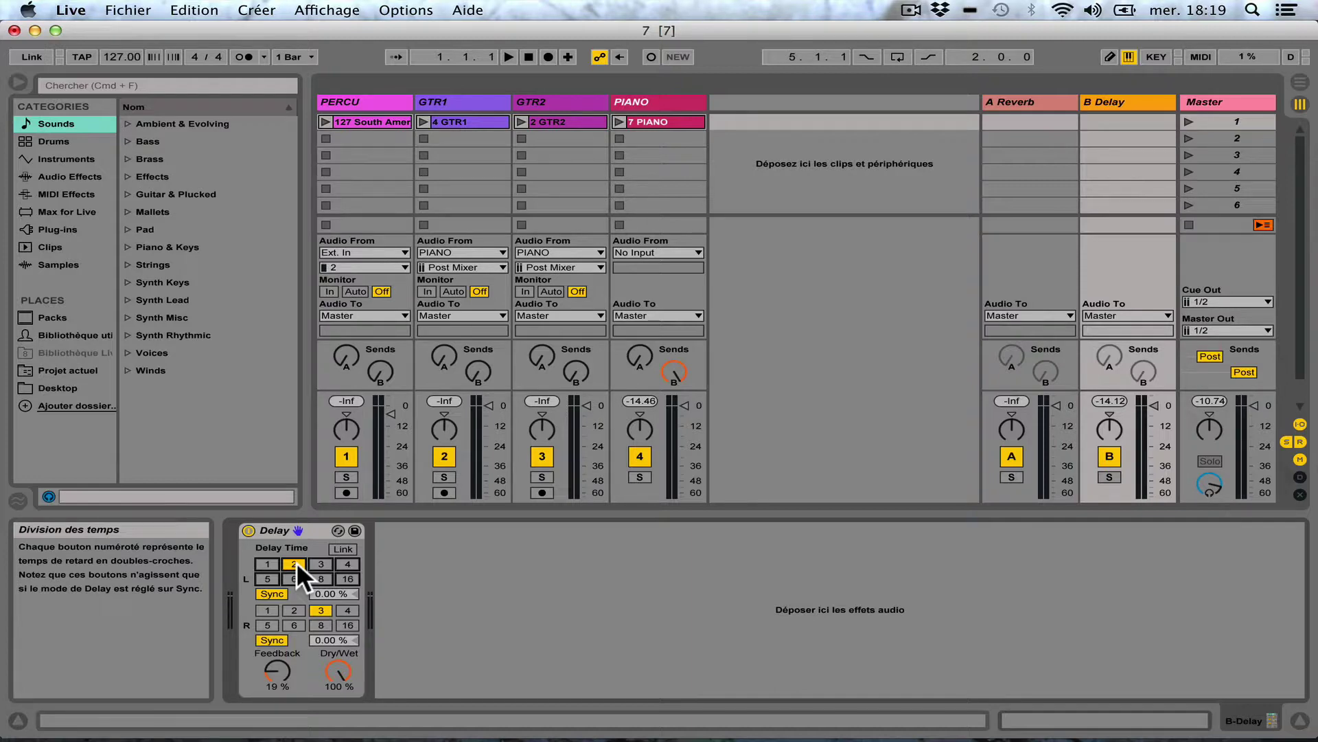
left_click(327, 562)
Step: Play the PIANO clip and set both the left and right channels of return track B's Delay to 2
left_click(617, 121)
left_click(616, 120)
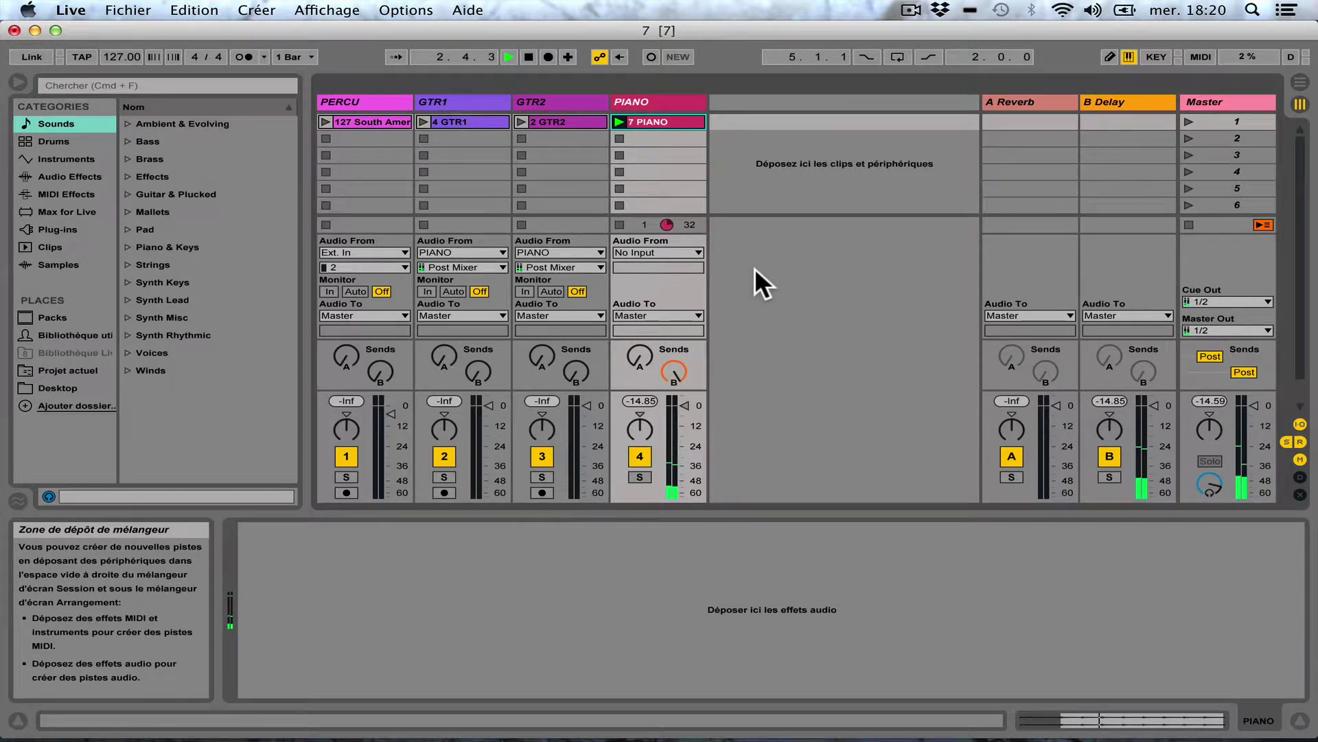
left_click(1107, 101)
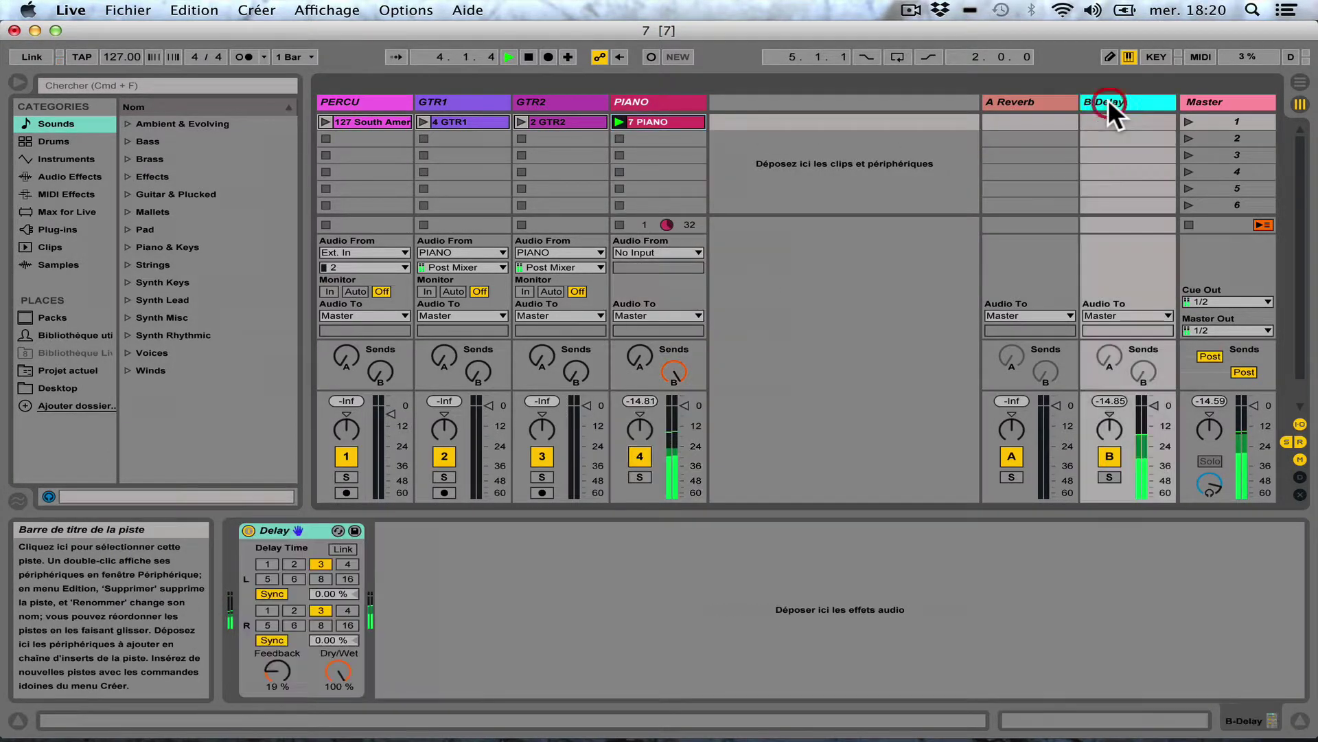
left_click(296, 563)
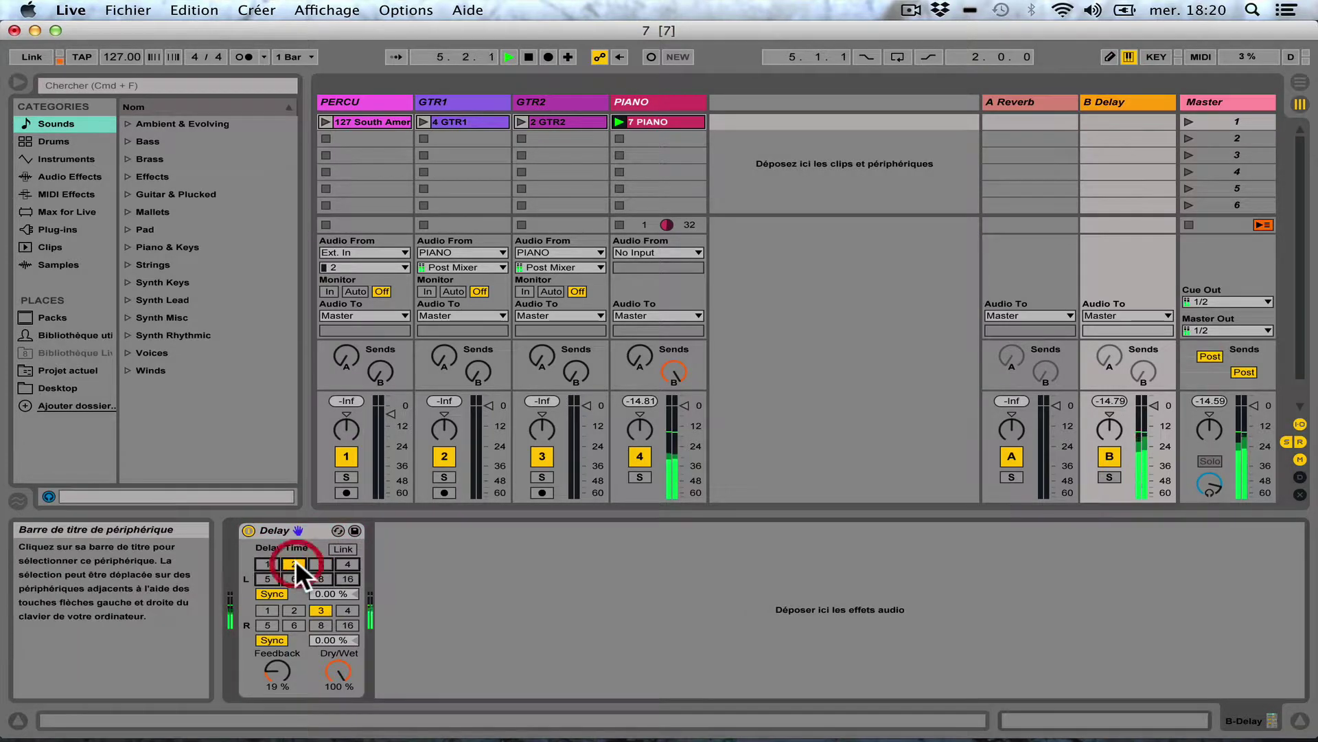
left_click(295, 611)
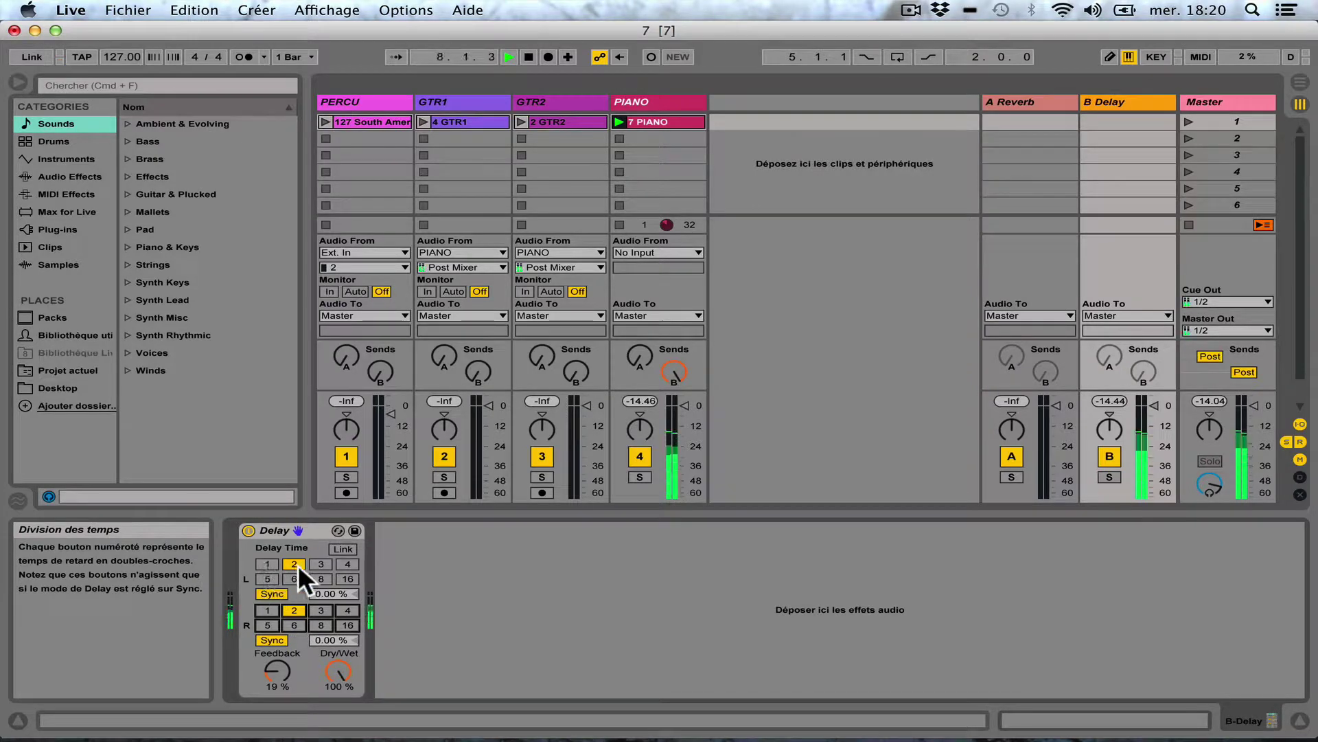
Step: Set both Delay channels to 1 during playback, and return both to 2
left_click(267, 564)
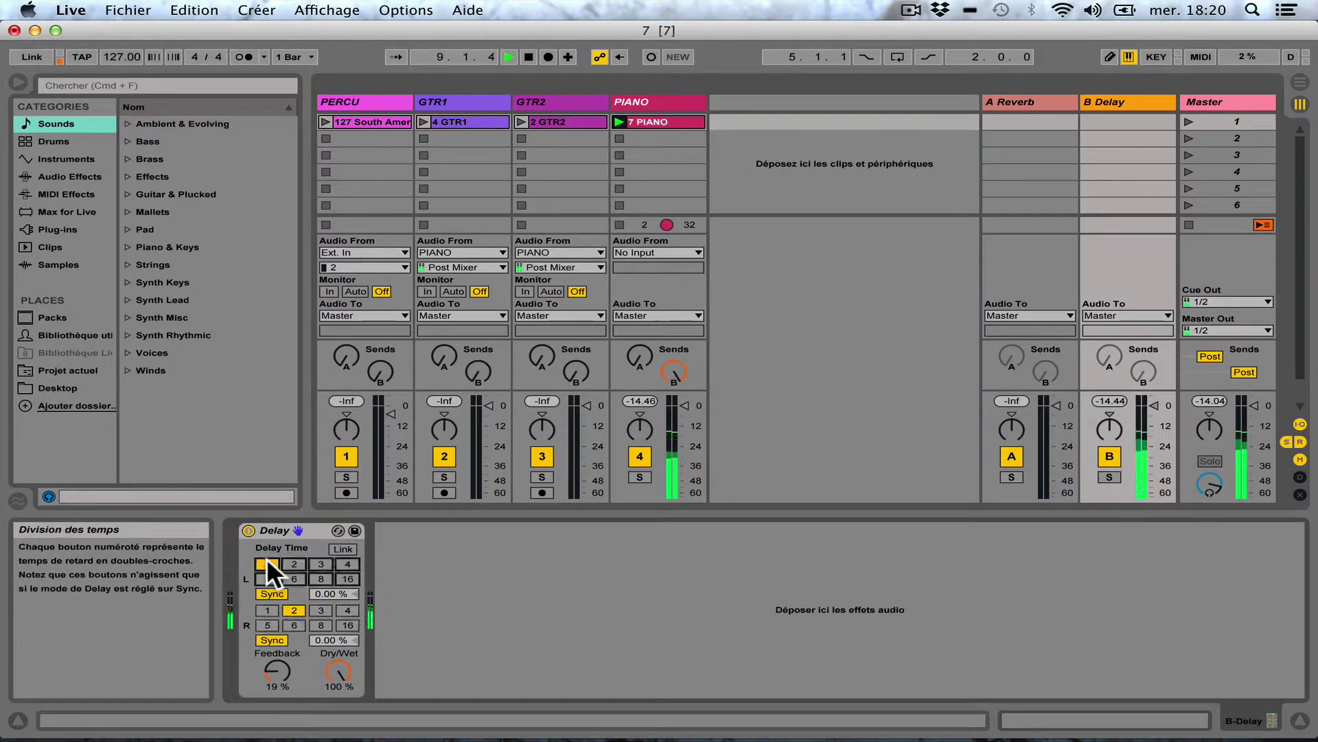
left_click(268, 609)
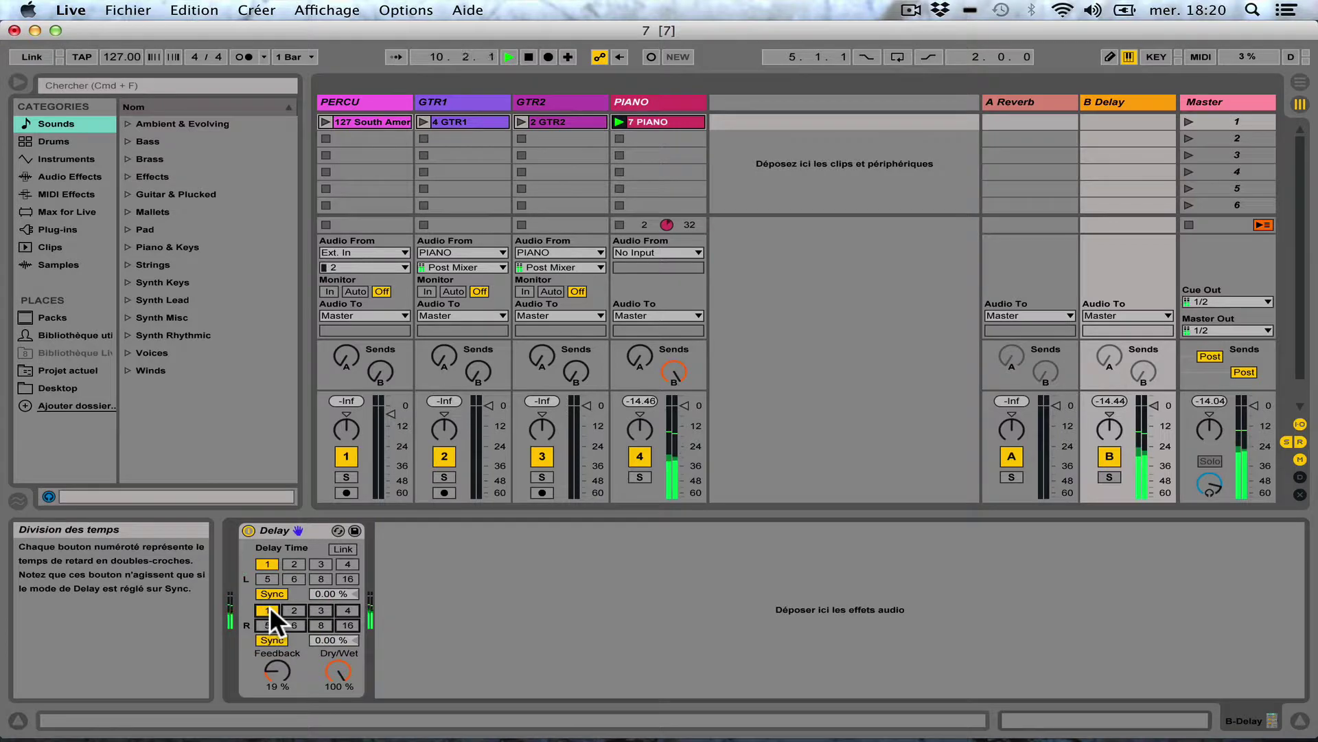
left_click(296, 562)
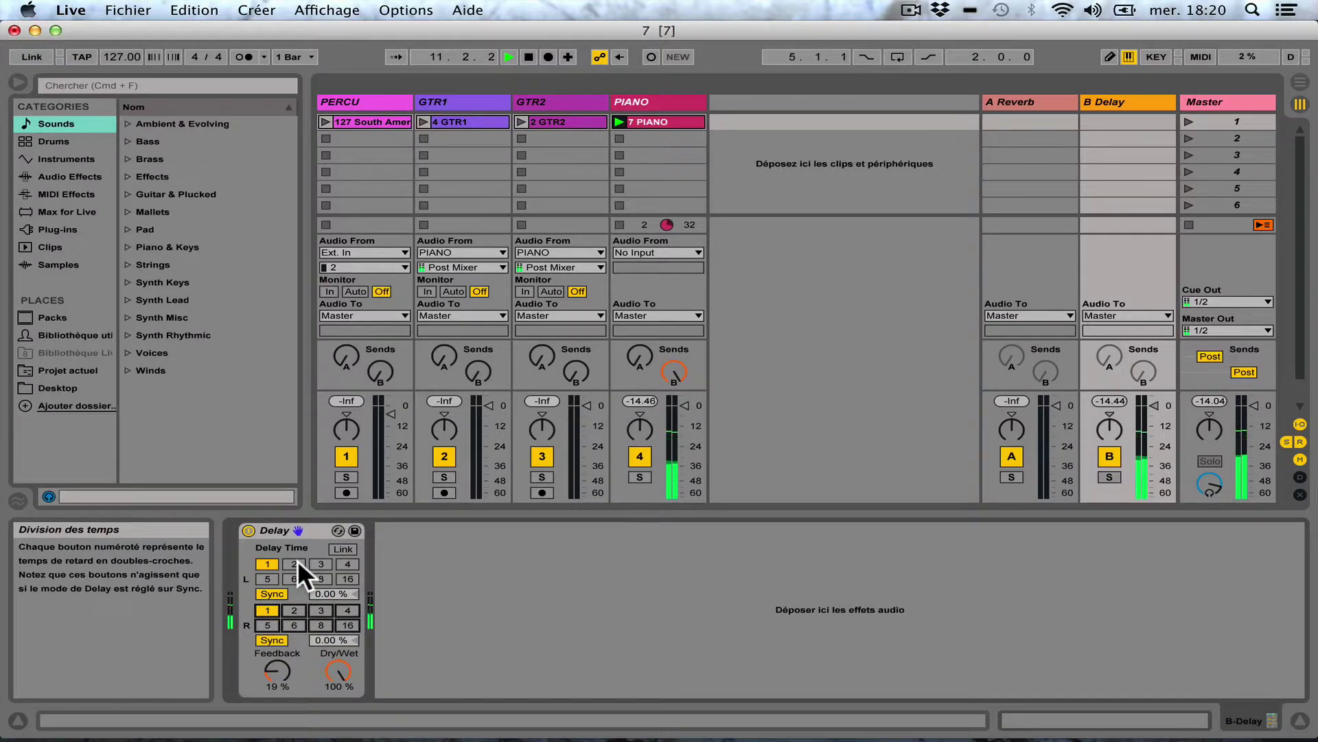
left_click(298, 606)
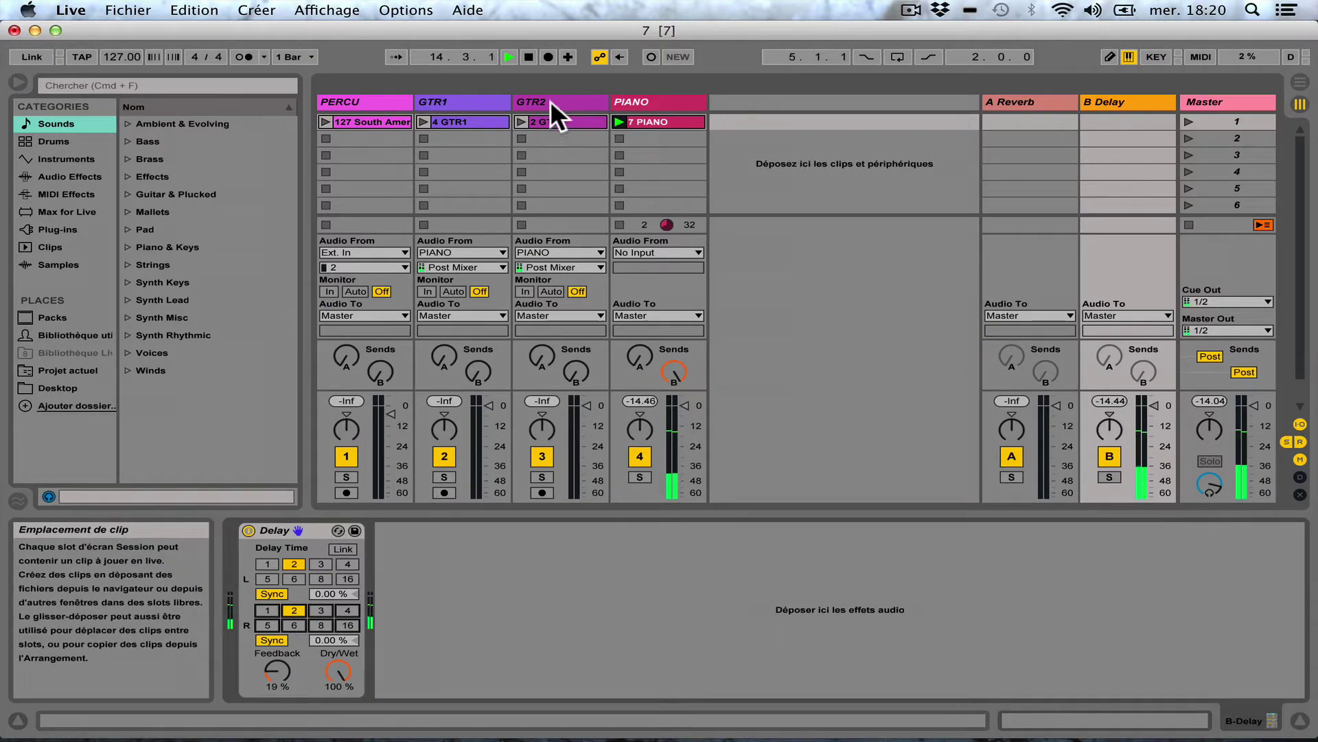
Step: Stop playback and all clips, and set the Delay's left and right channels to 3
double_click(528, 57)
left_click(1189, 224)
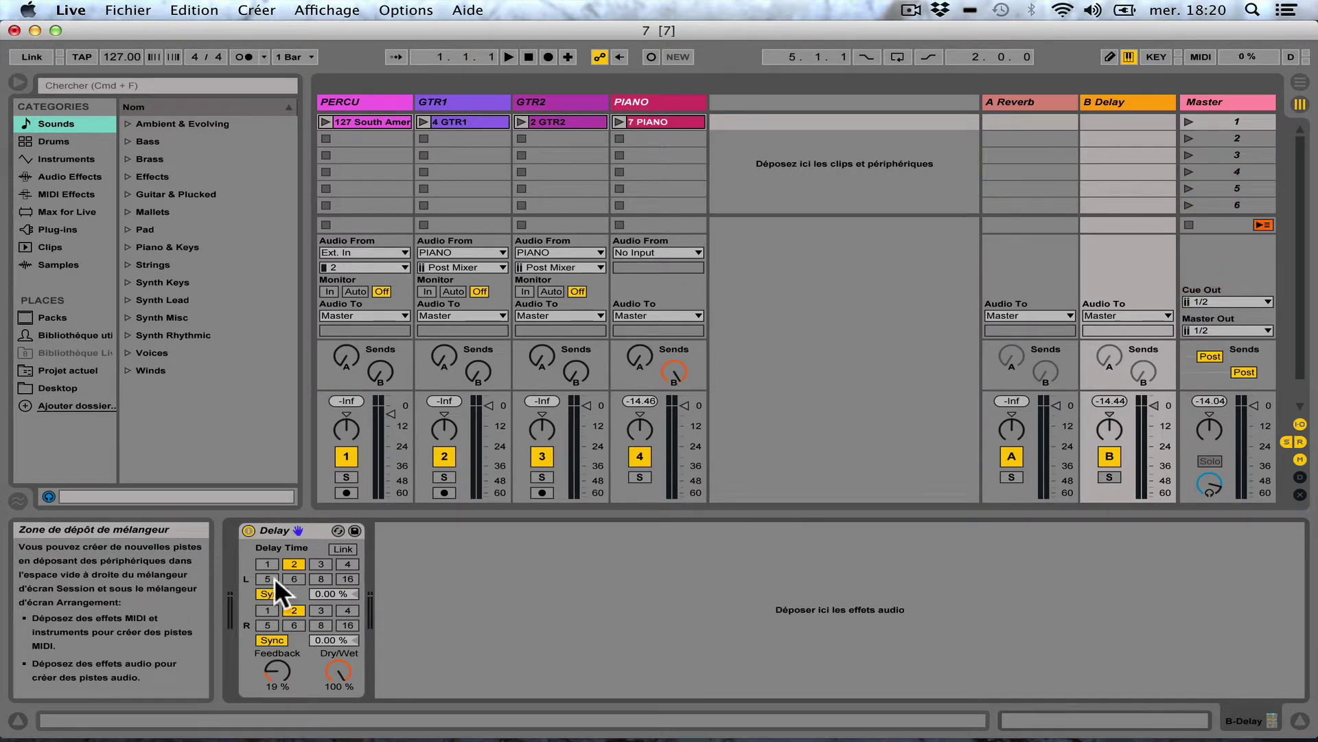
left_click(320, 564)
left_click(320, 610)
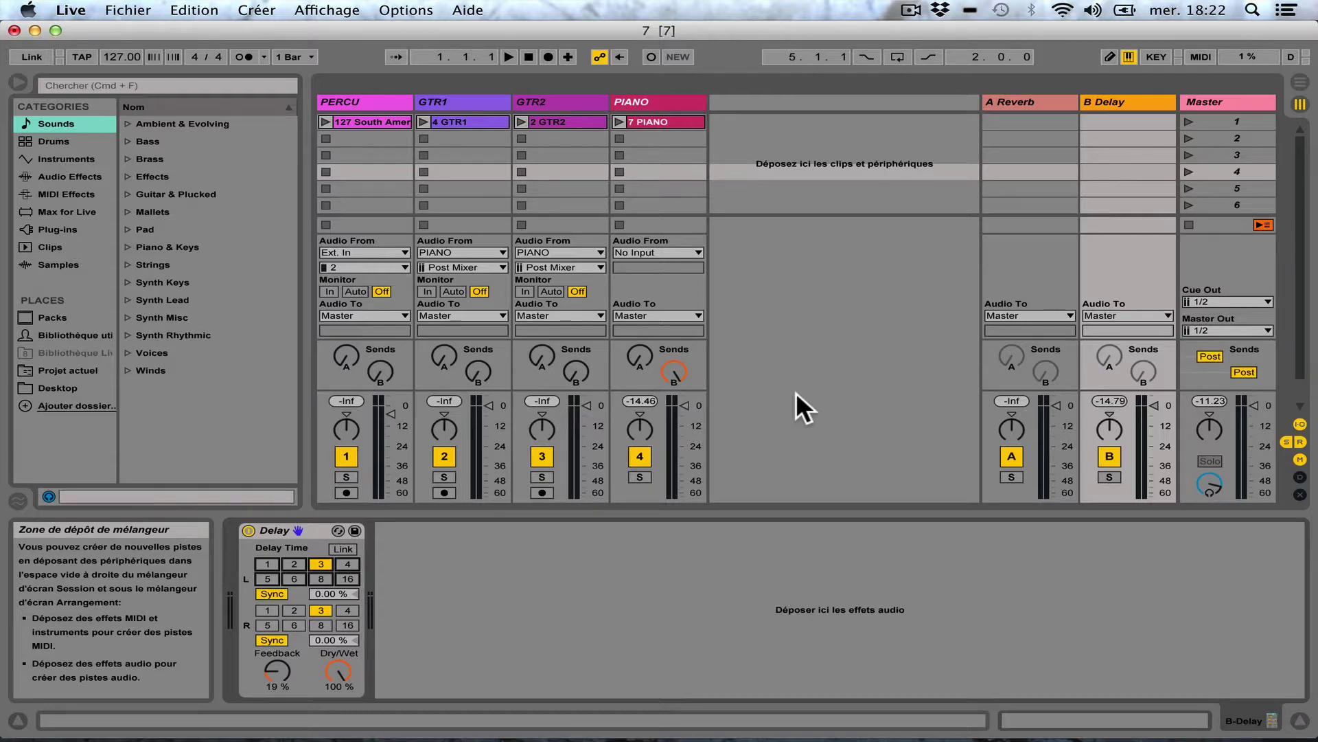
Step: Audition the PIANO clip briefly through the Delay, stop the clip, and show return track B's device
left_click(617, 121)
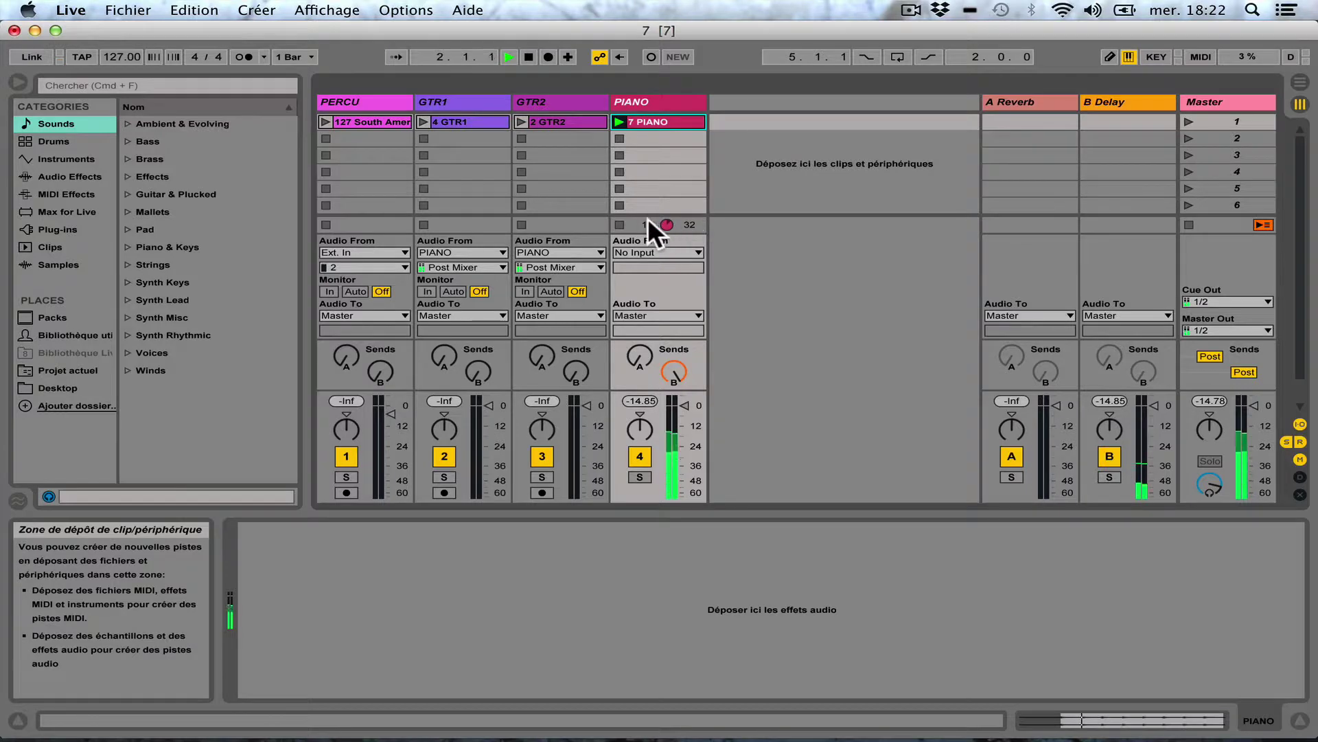
left_click(616, 224)
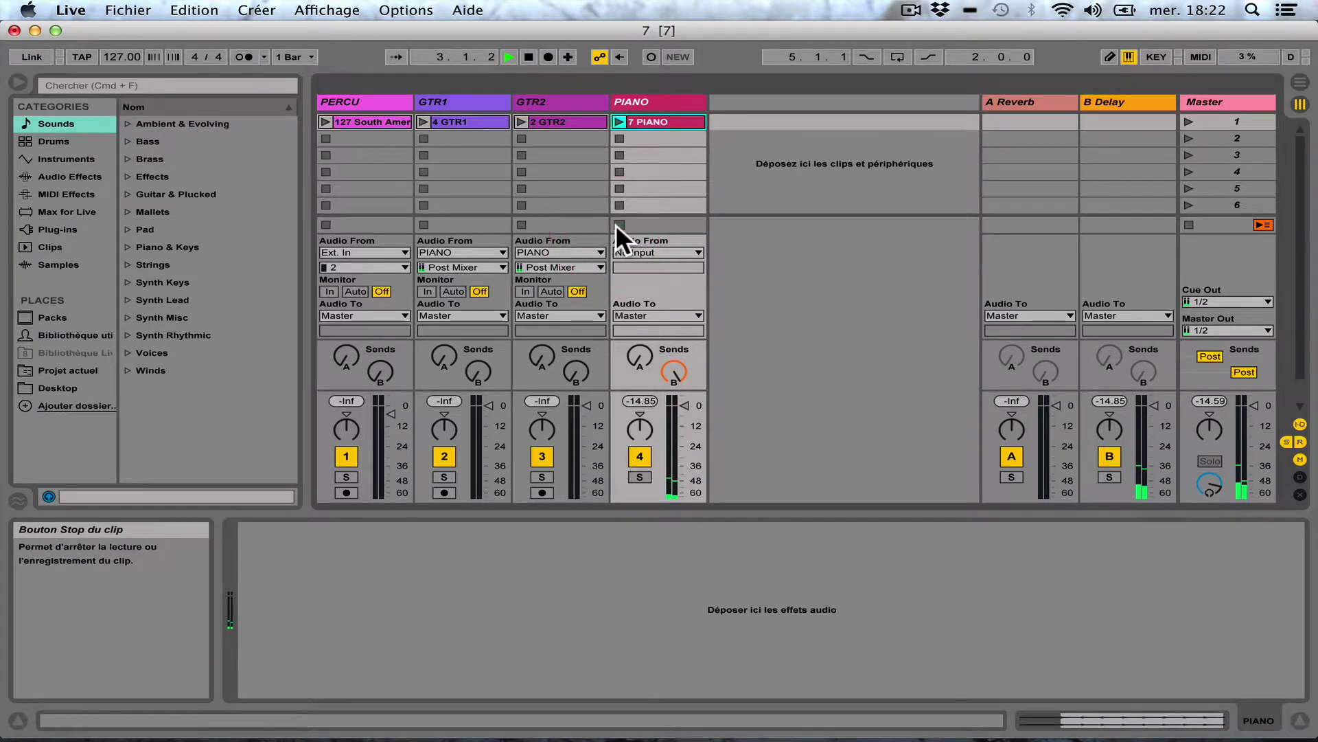
left_click(1126, 102)
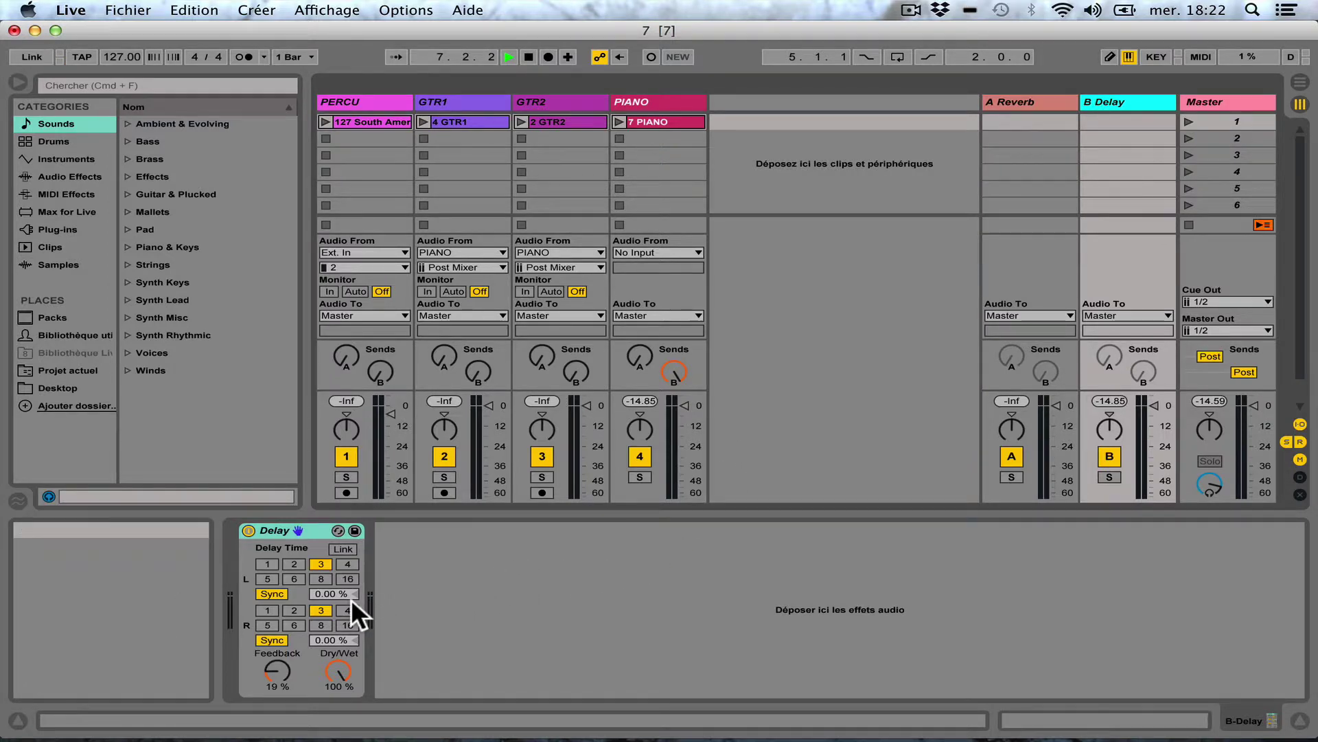
Step: Set the Delay's right channel to 2 and its left channel to 6, auditioning with the PIANO clip and stopping it
left_click(293, 610)
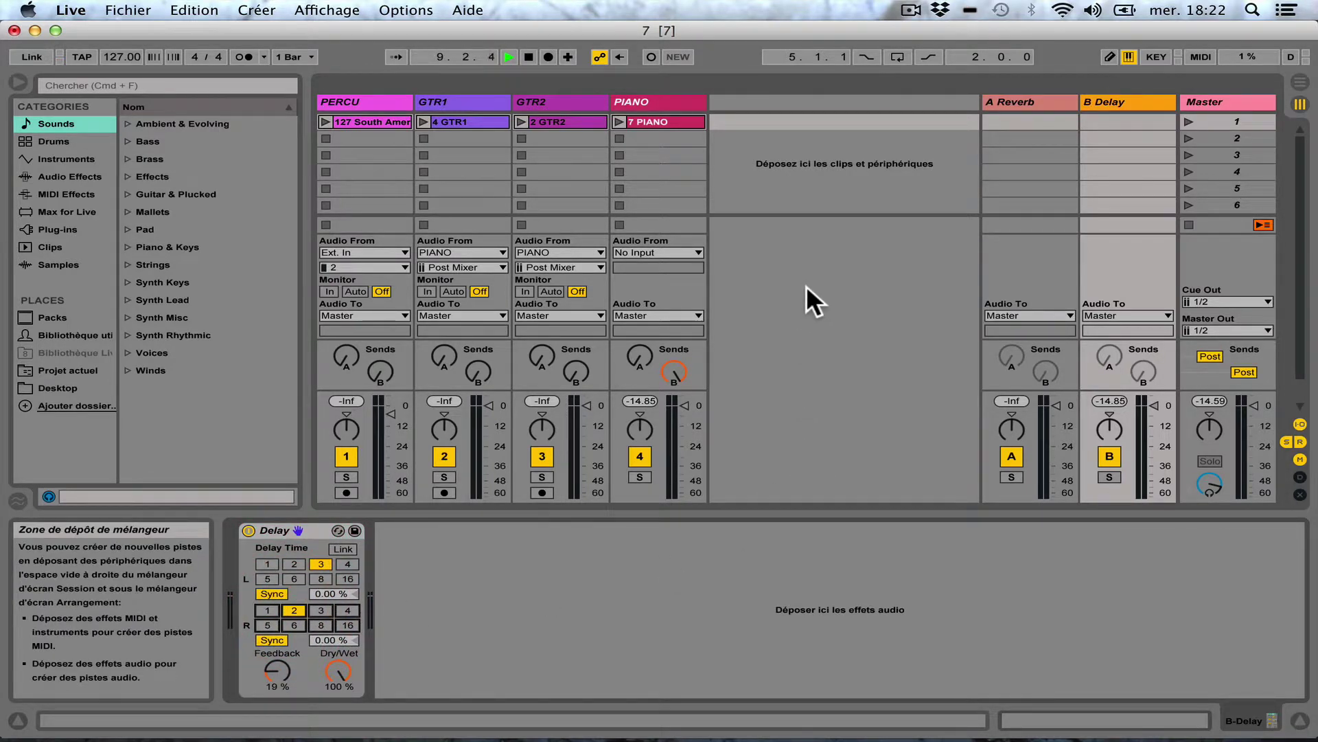
left_click(619, 122)
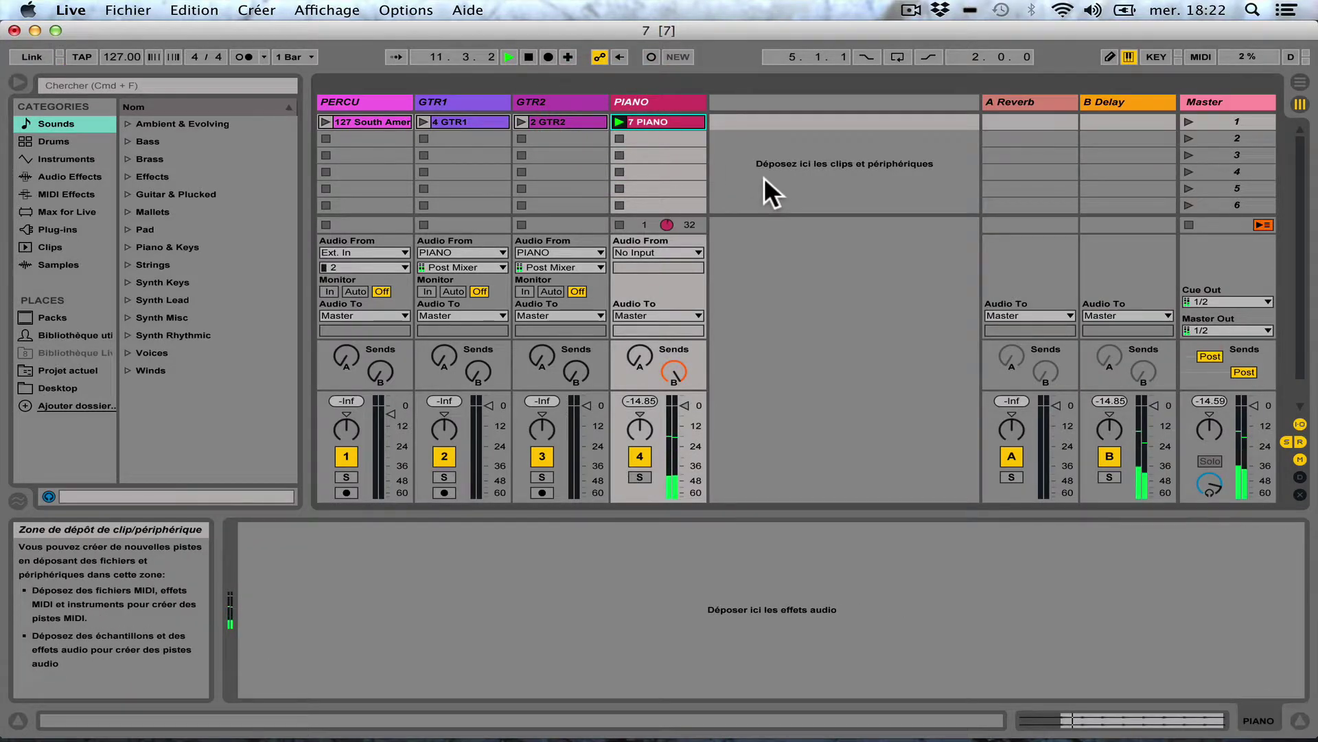
left_click(1108, 101)
left_click(290, 575)
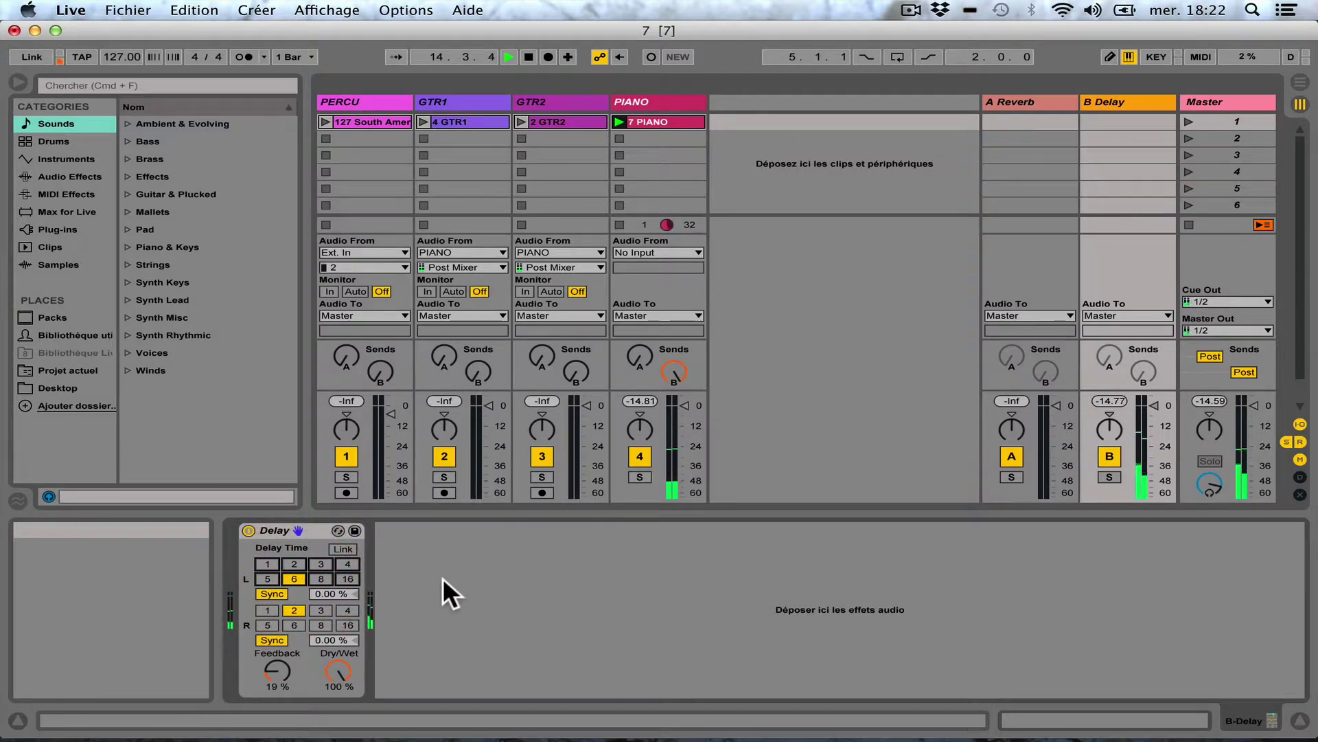
left_click(621, 223)
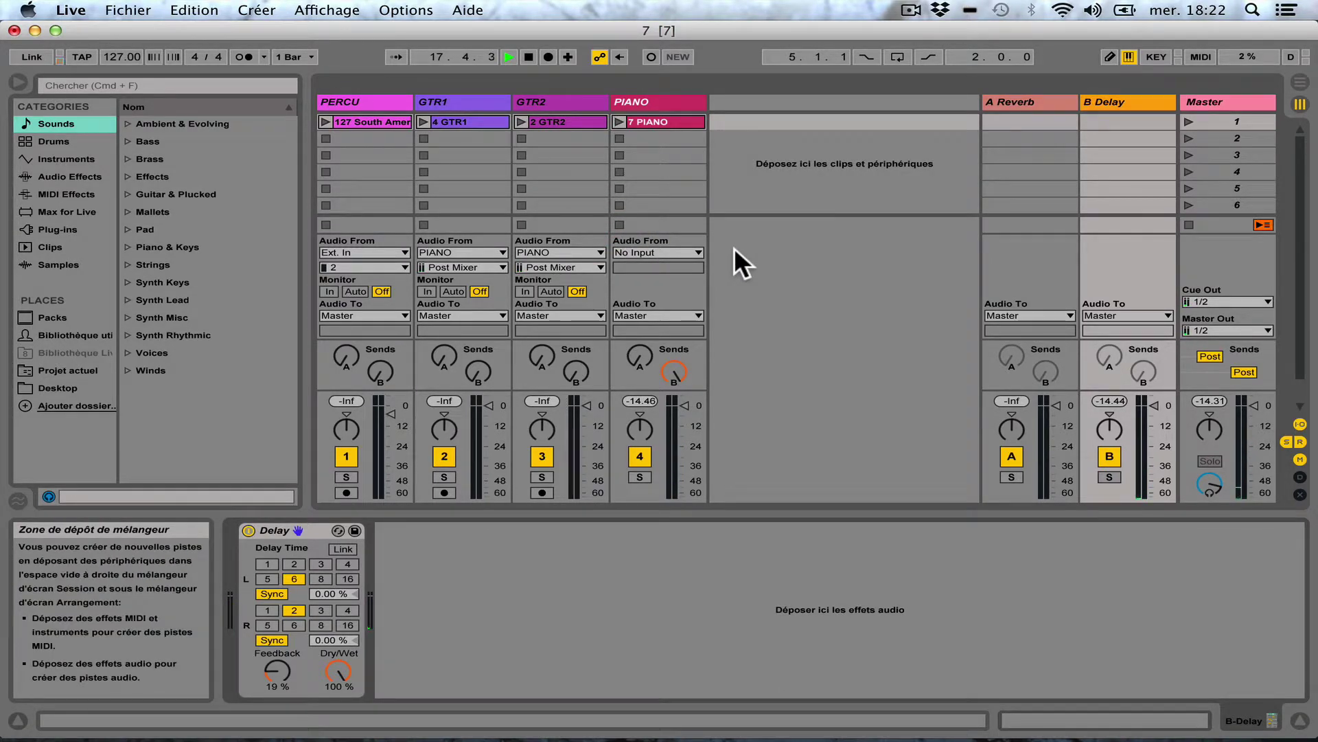
Step: Link the Delay's two channels and audition the PIANO clip with delay times of 2 and 8, finishing on 8 and stopping the clip
left_click(339, 547)
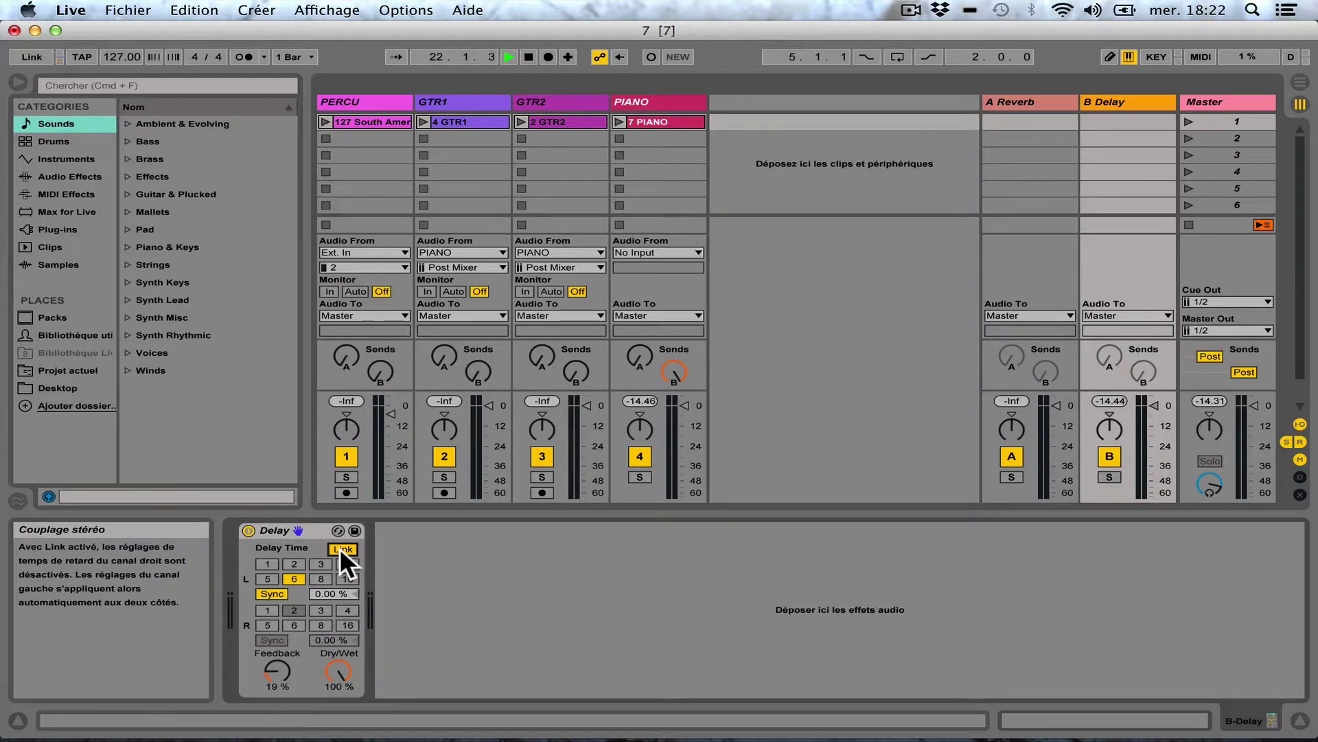
left_click(299, 559)
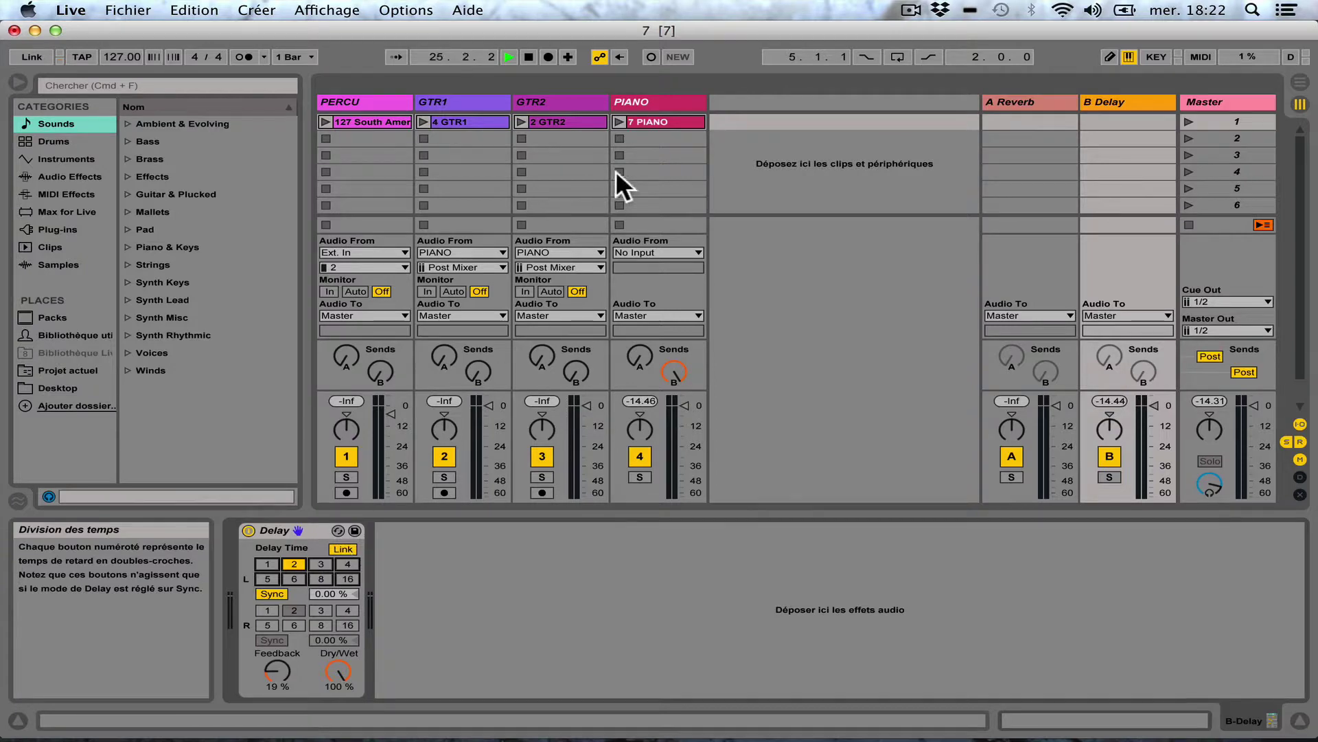
left_click(620, 118)
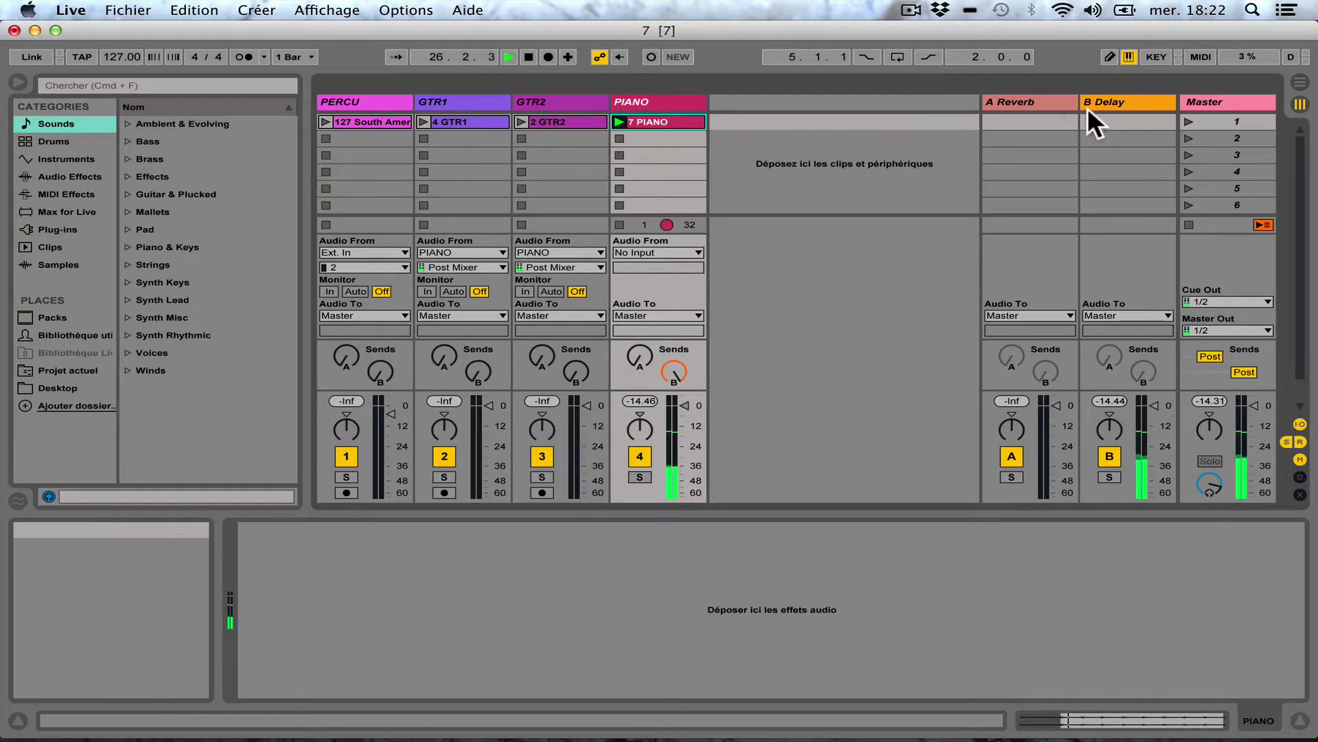
left_click(1107, 102)
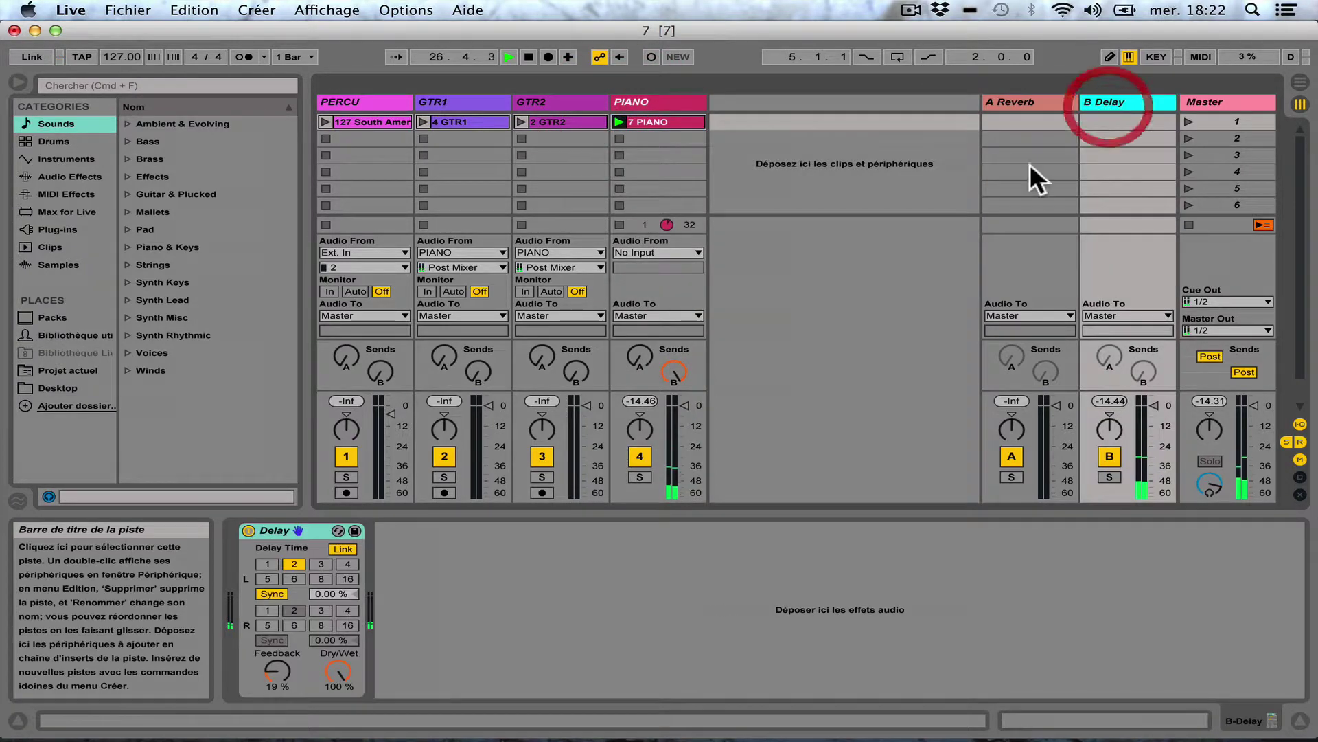
left_click(322, 578)
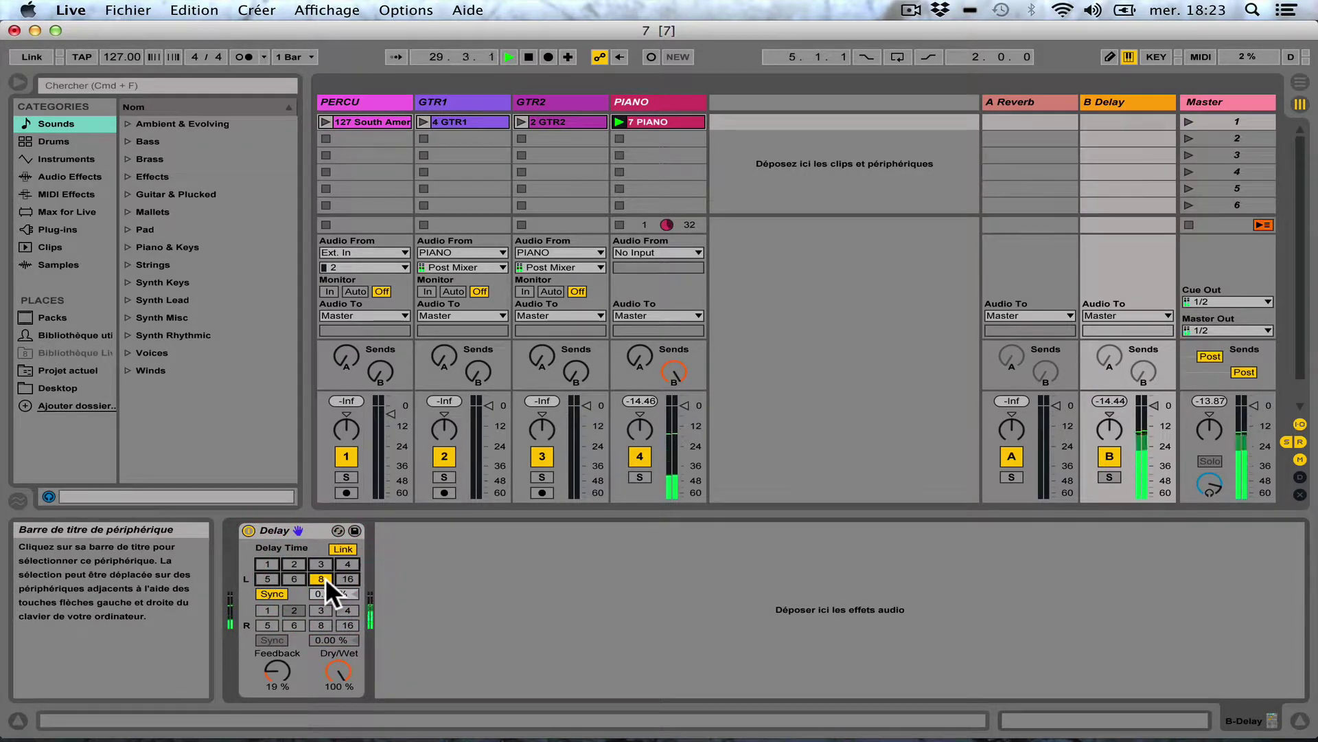
left_click(619, 223)
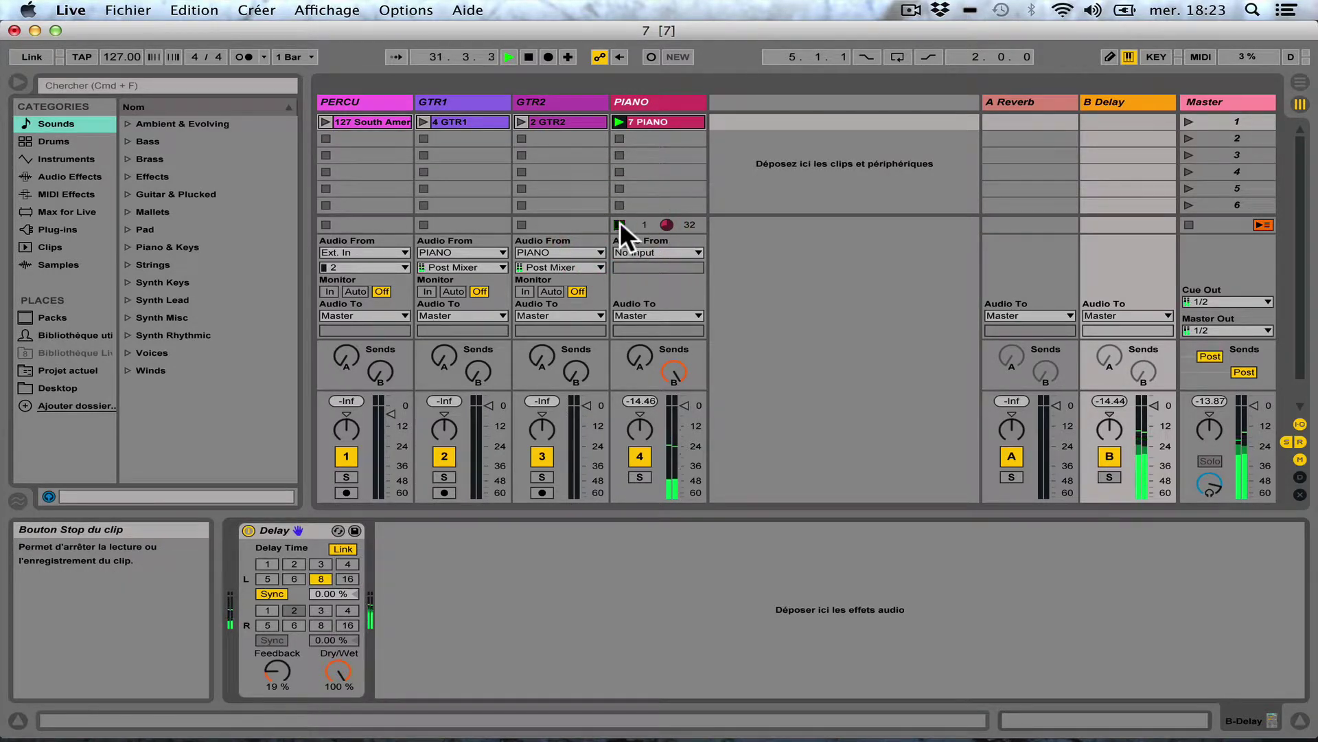
Step: Unlink the Delay's channels and switch both left and right from Sync to Time mode
left_click(343, 549)
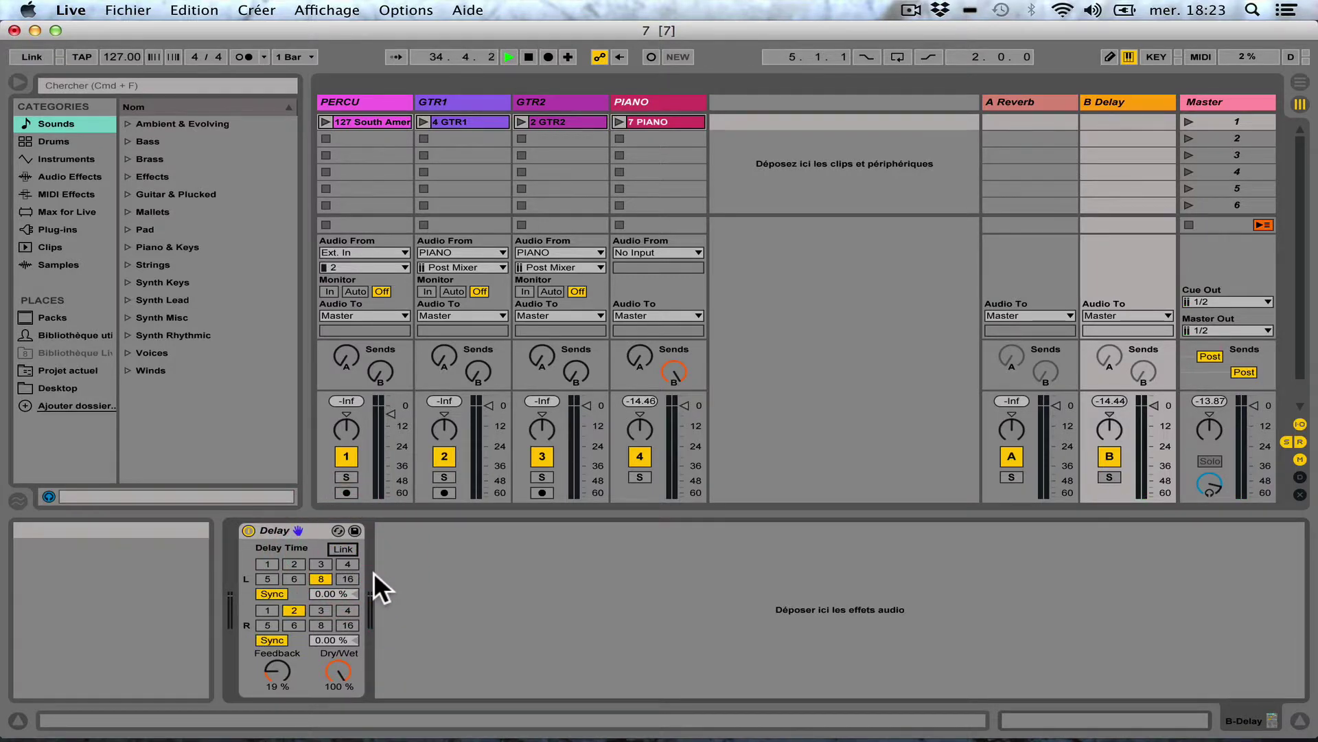
left_click(272, 593)
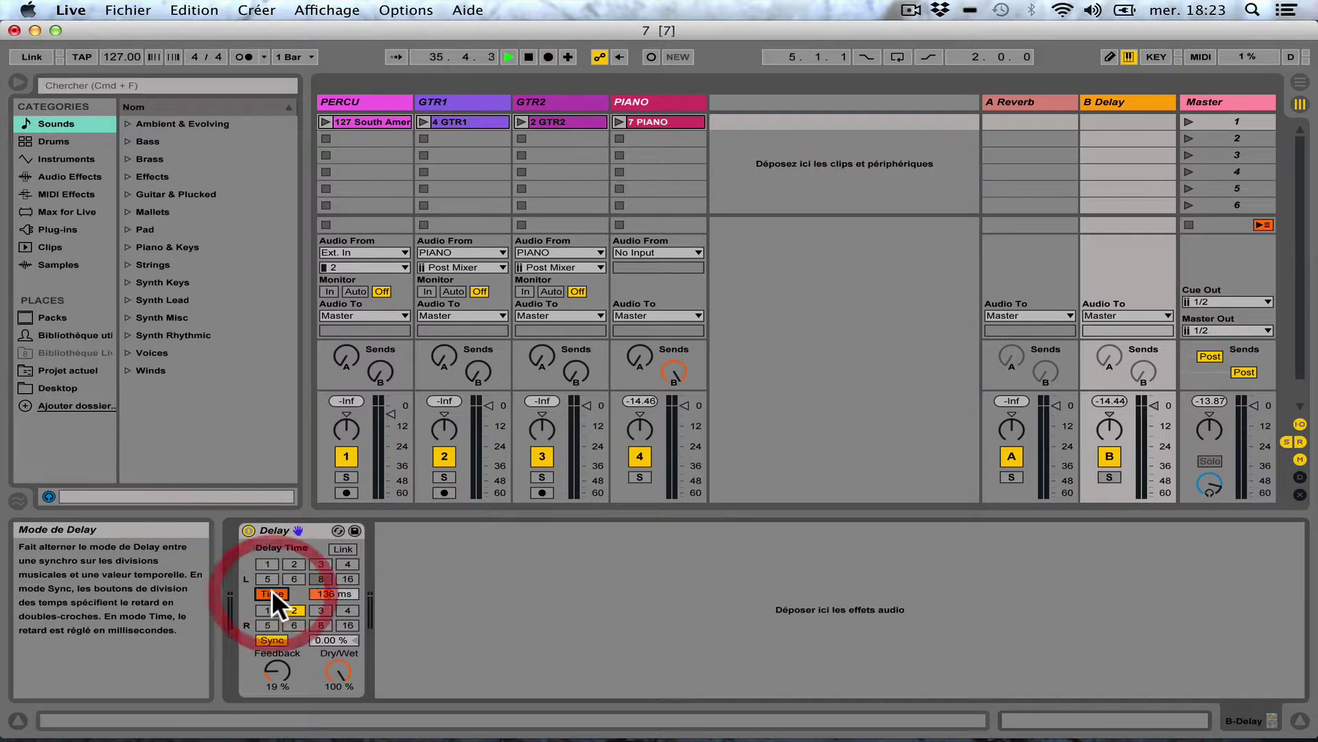
left_click(269, 639)
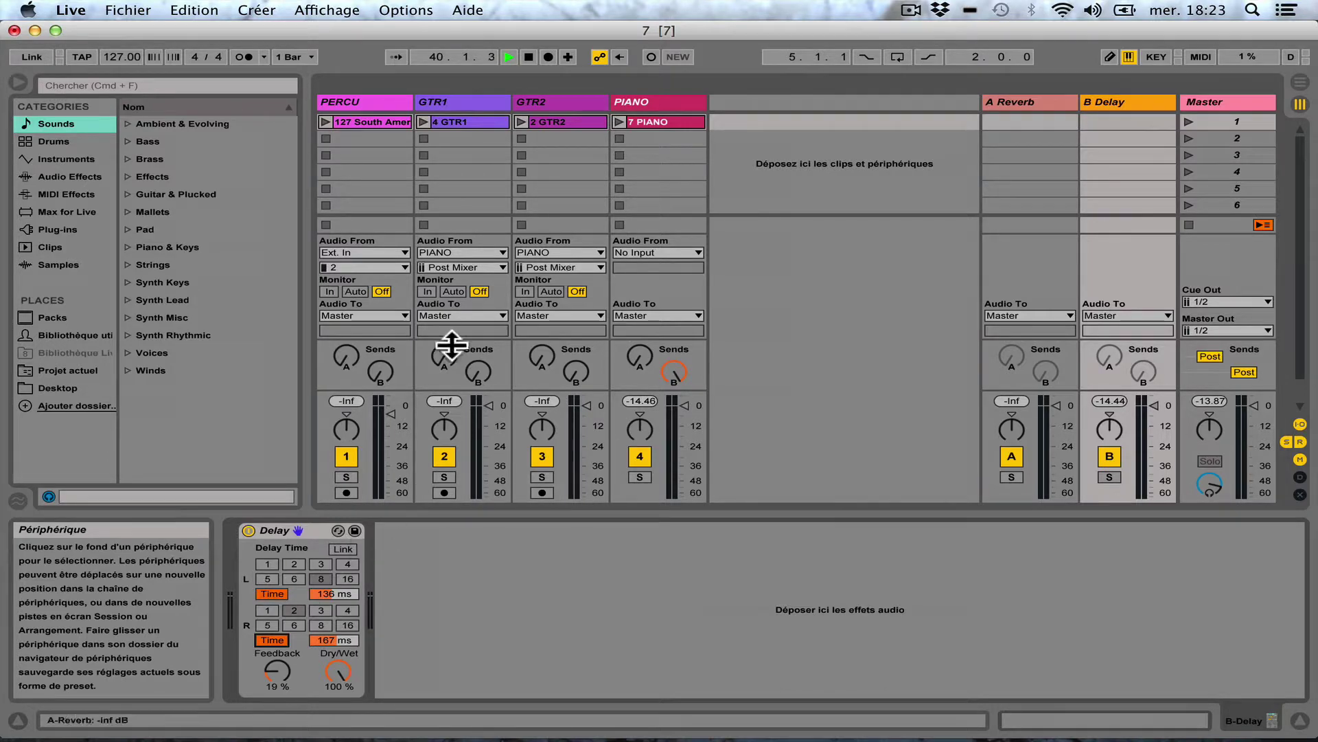
Step: Play the PIANO clip while setting return B's Delay to 246 ms on the left and 115 ms on the right, and stop playback
left_click(618, 120)
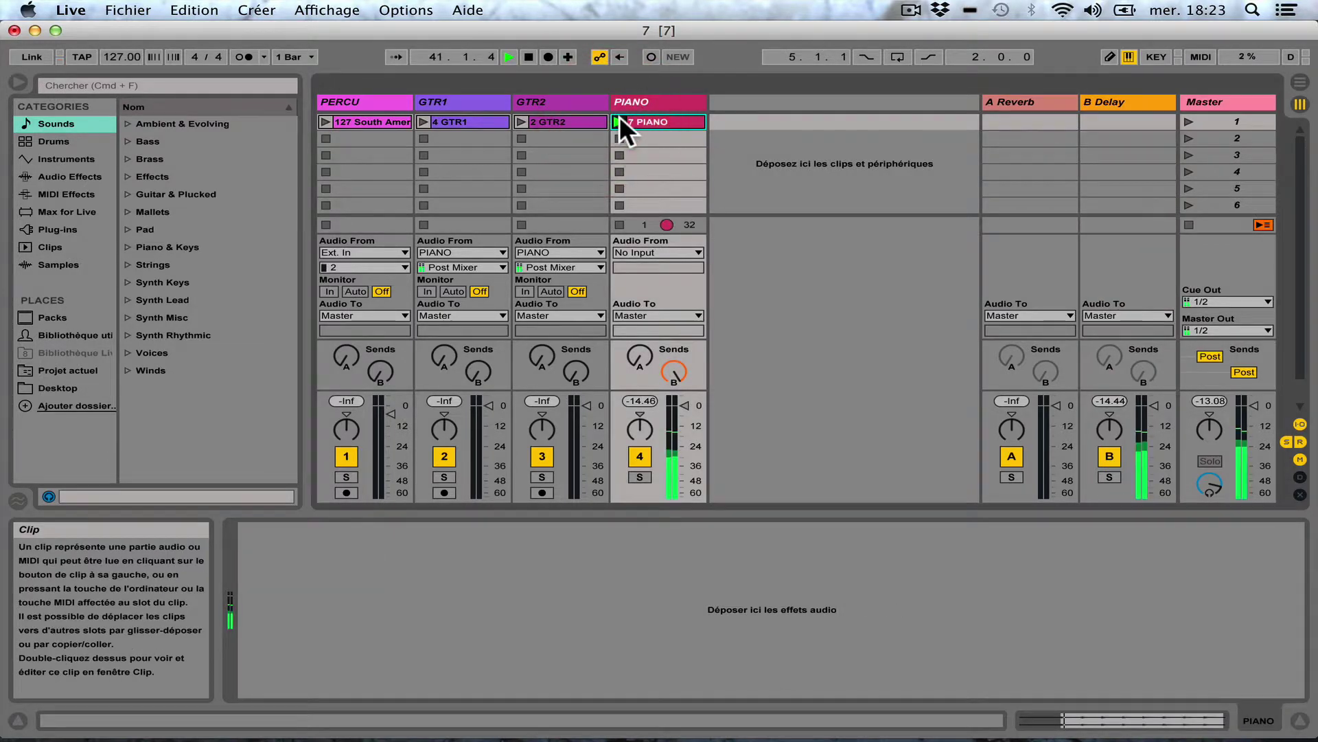
left_click(1115, 100)
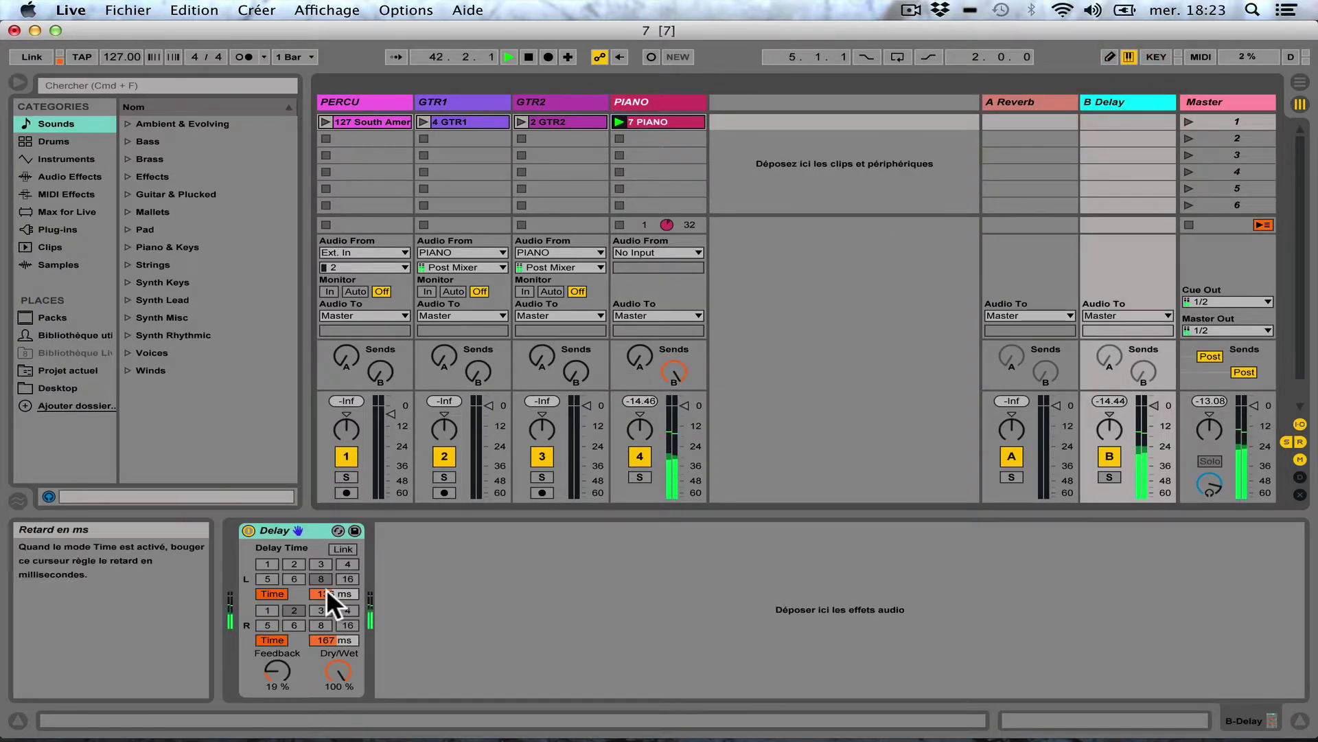
left_click_drag(327, 593, 320, 563)
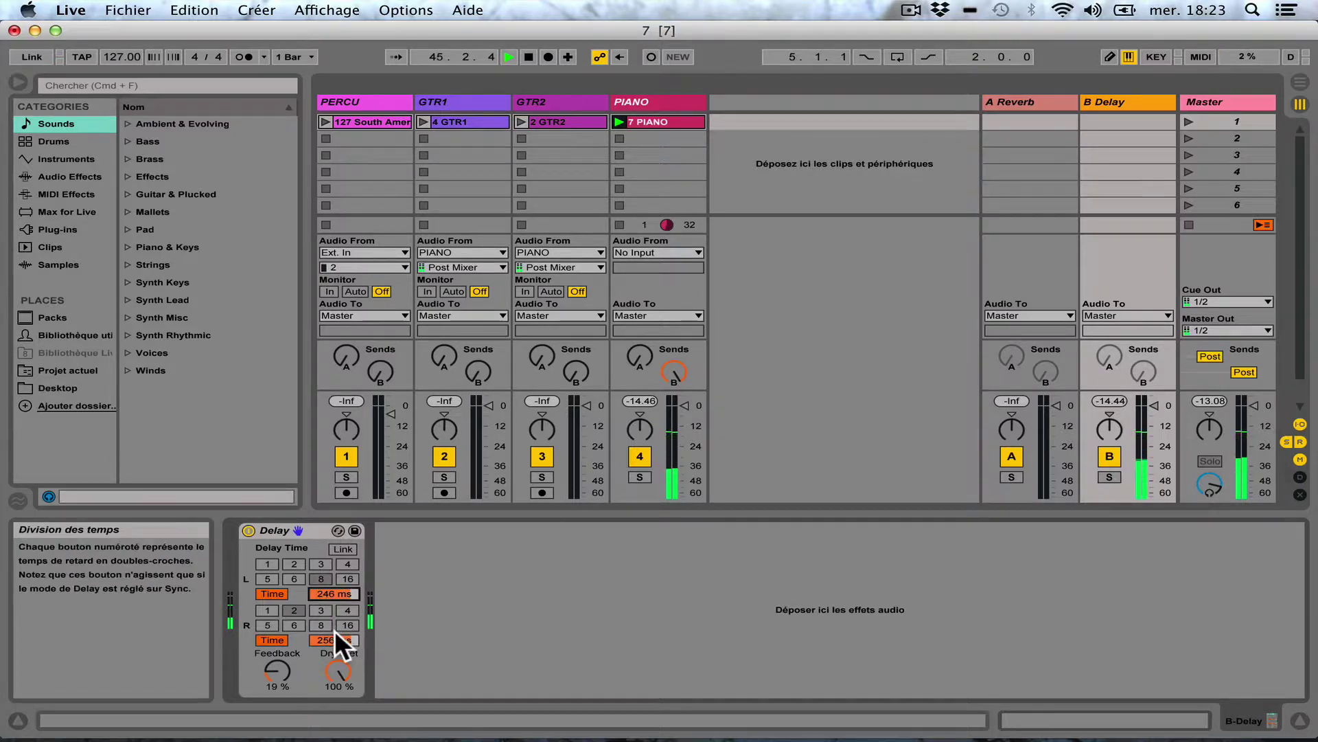
mouse_move(335, 641)
left_mouse_down()
mouse_move(335, 673)
mouse_move(336, 646)
left_mouse_up()
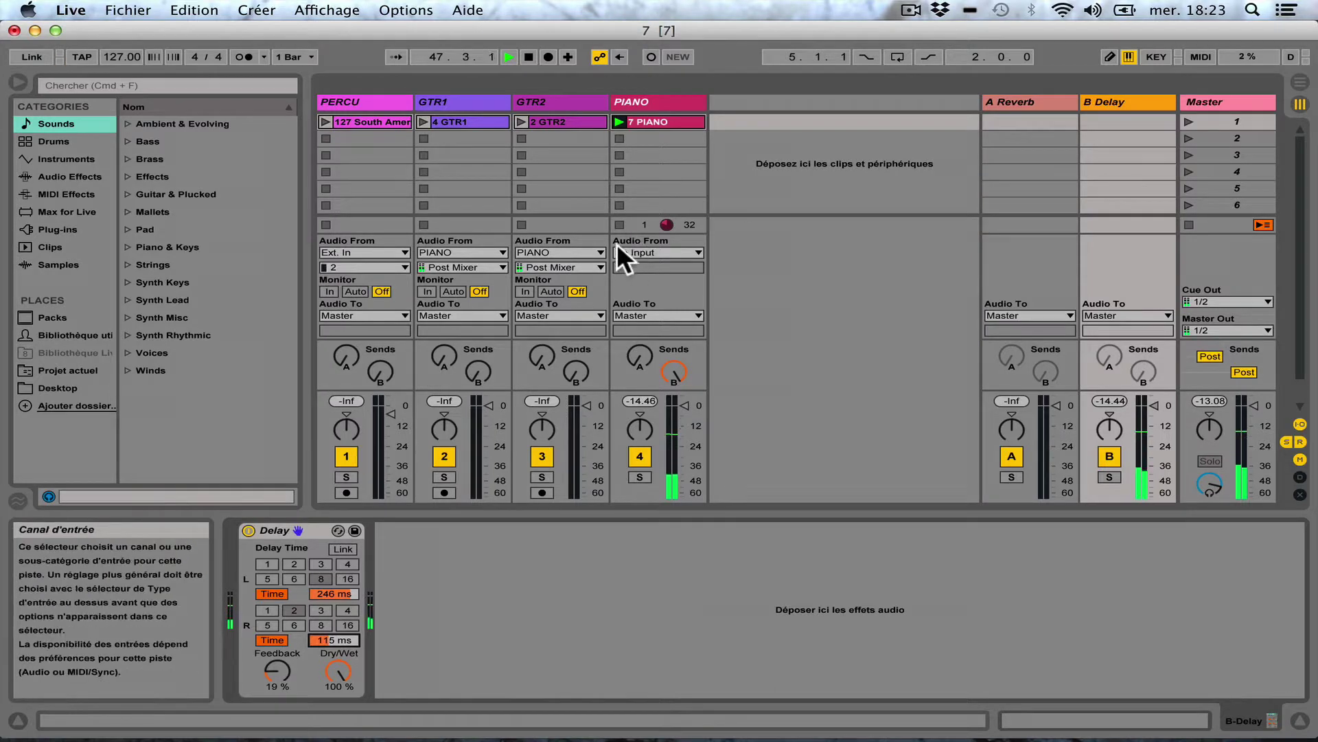
left_click(618, 224)
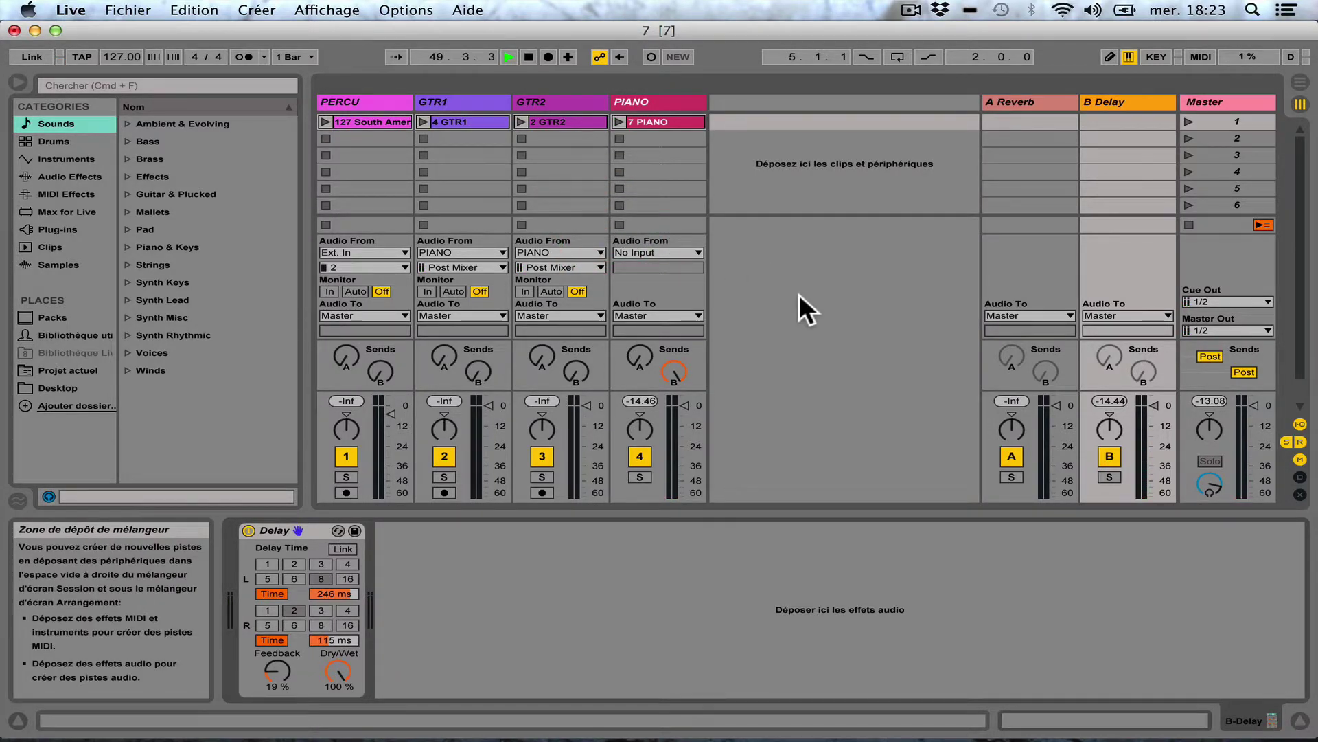
double_click(528, 57)
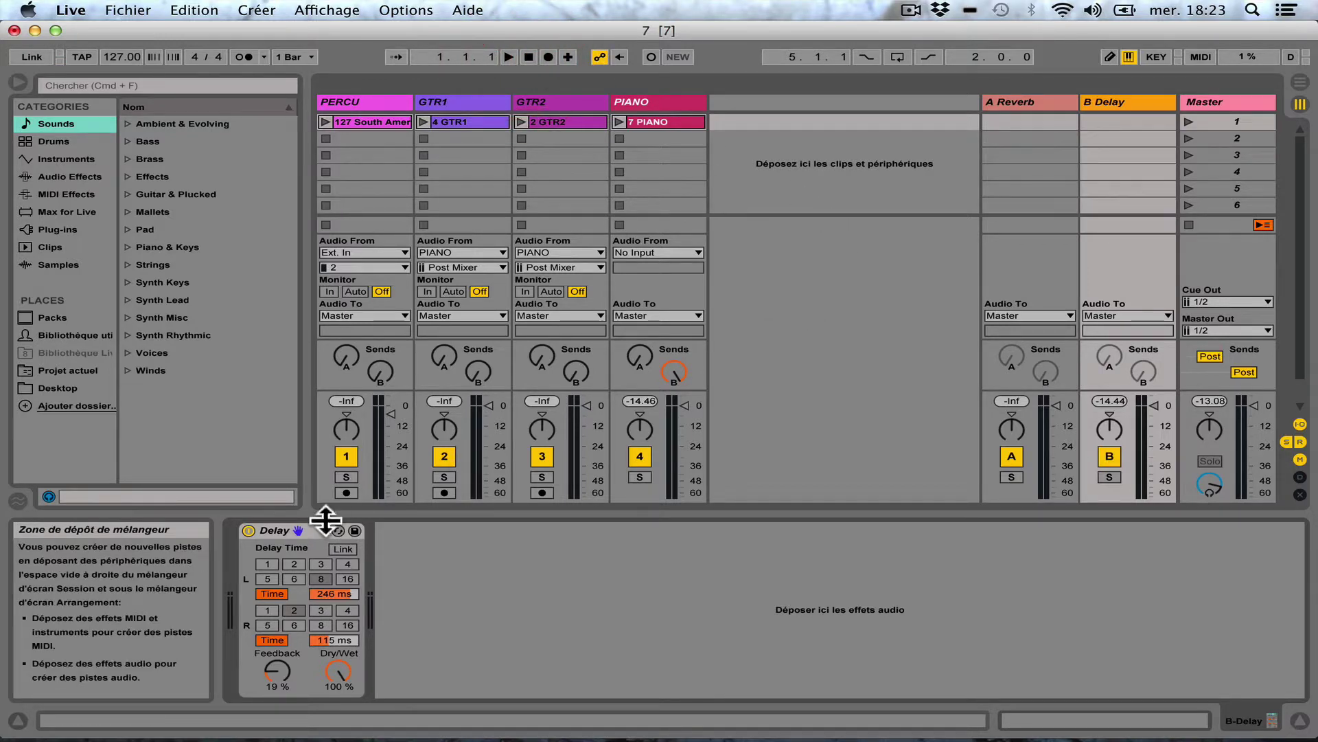
Step: Return both Delay channels to Sync mode and set the left channel's delay time to 2
left_click(261, 593)
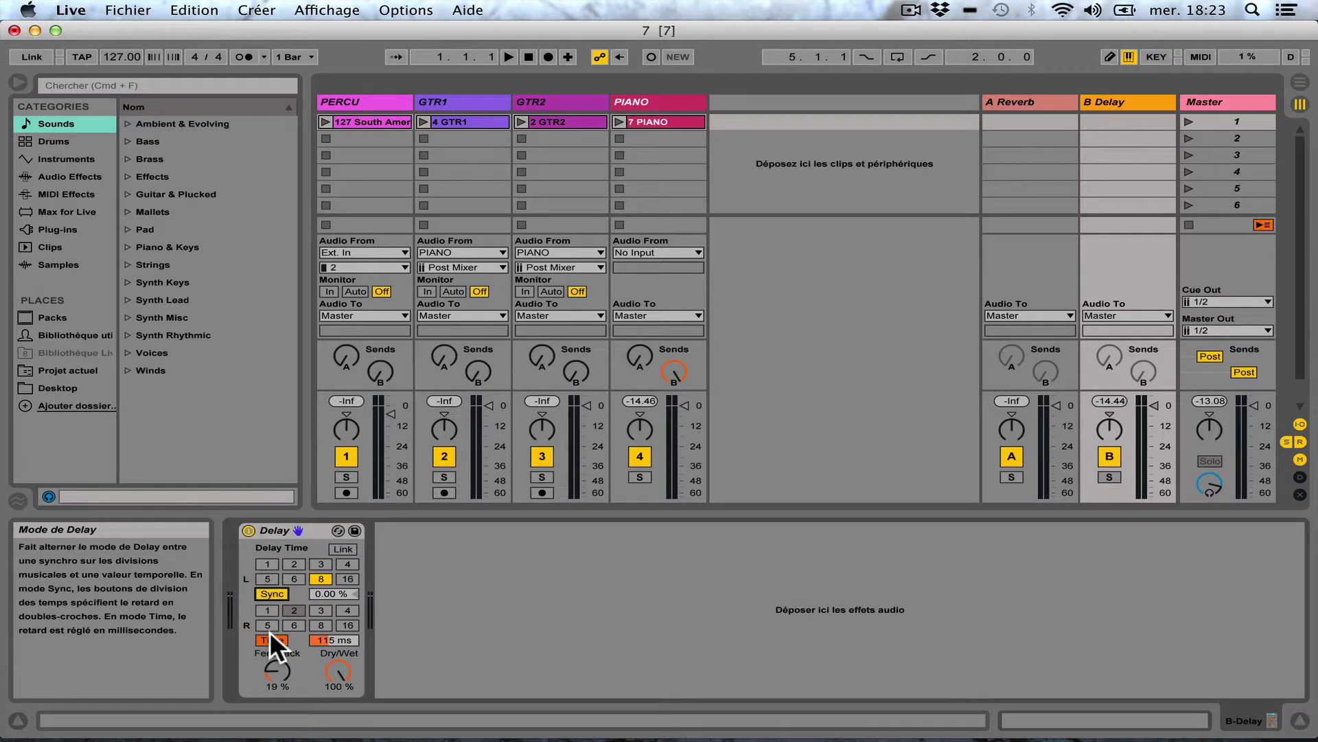
left_click(270, 631)
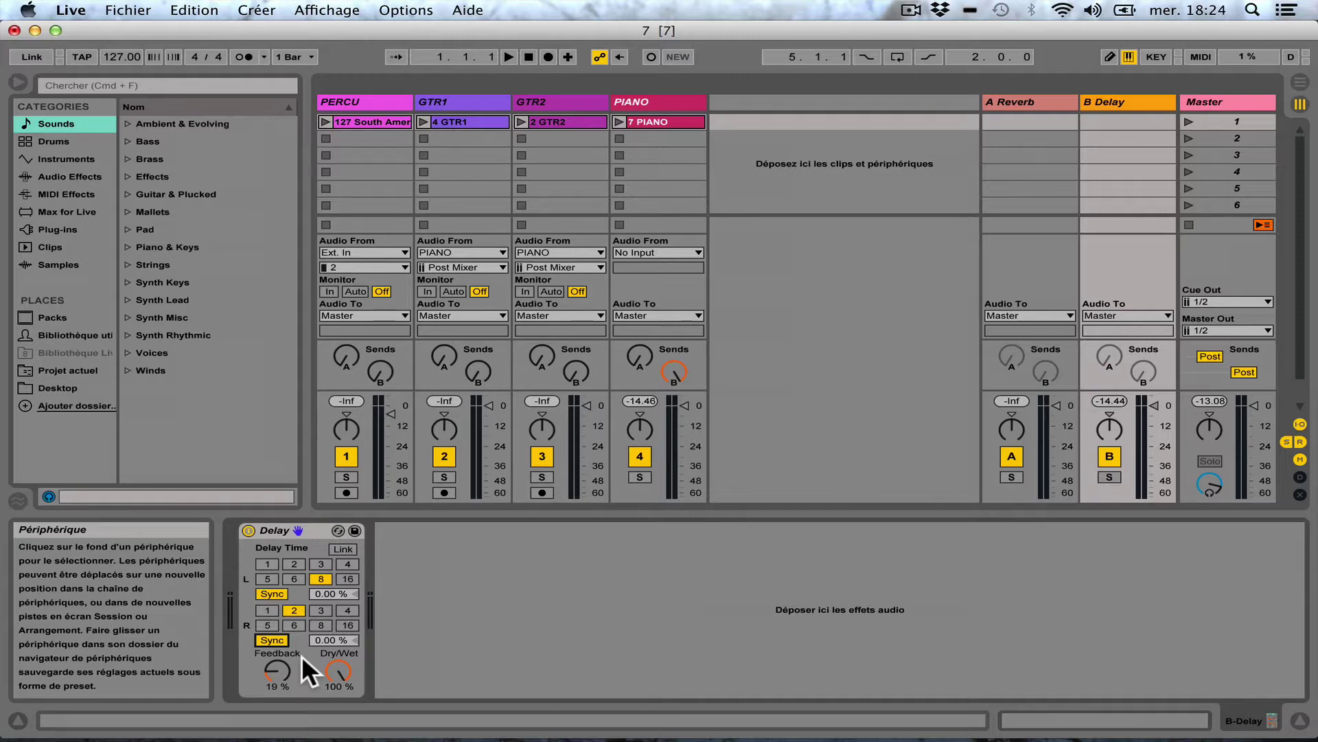
left_click(295, 564)
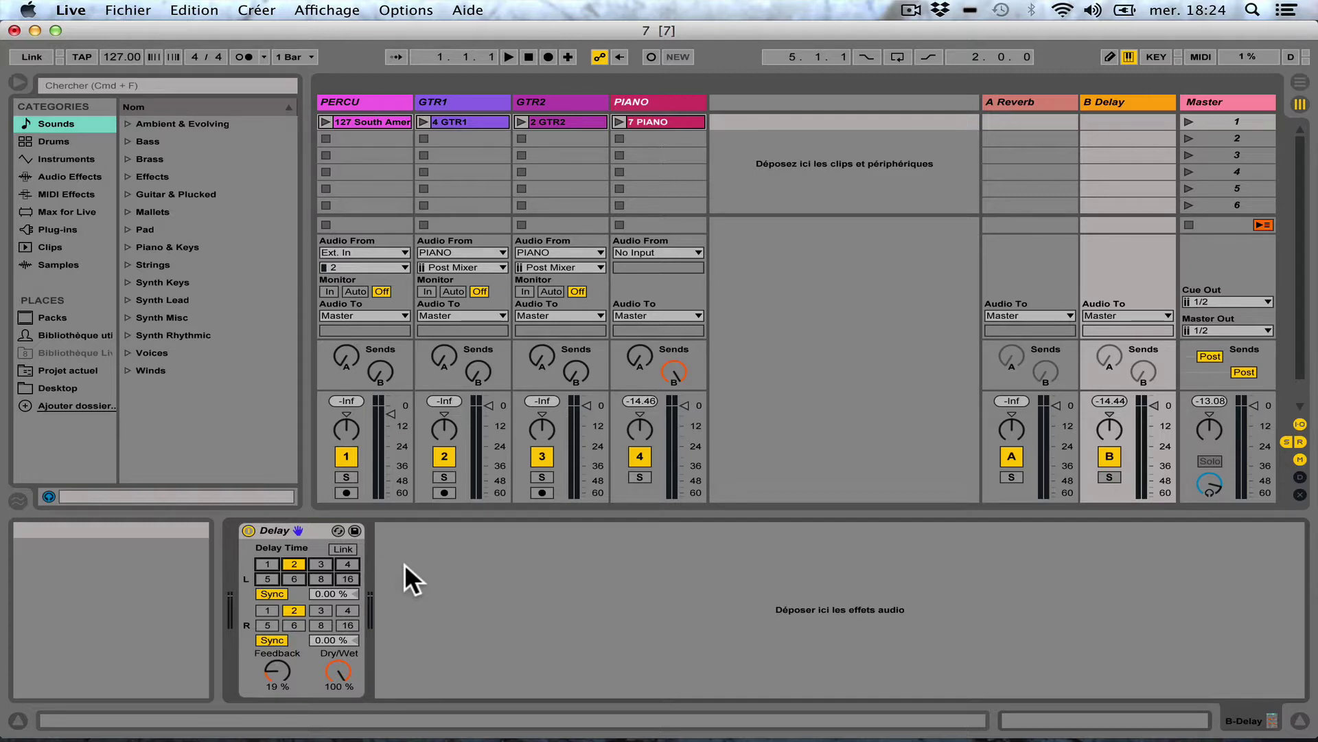
Step: Raise the Delay's feedback to 81 %, play the PIANO clip through it, and increase the feedback to 95 %
left_click_drag(271, 665, 270, 621)
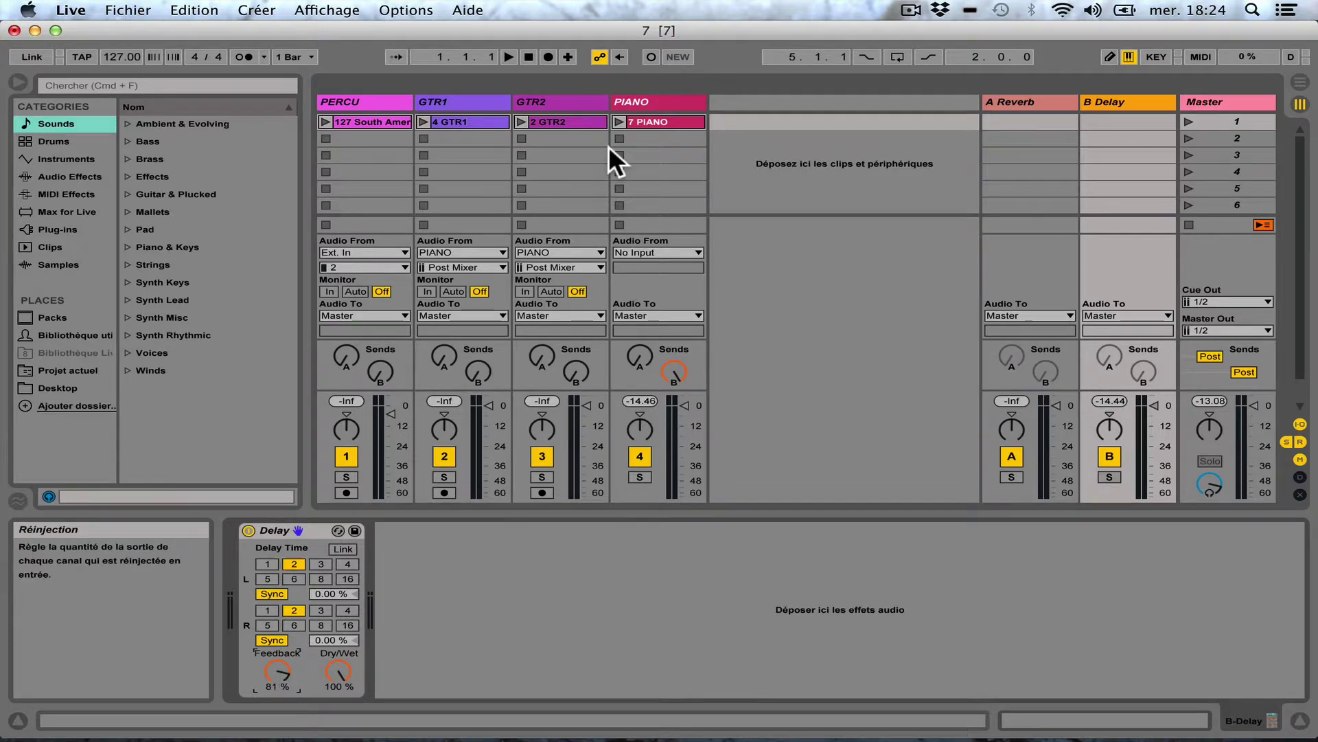
left_click(618, 122)
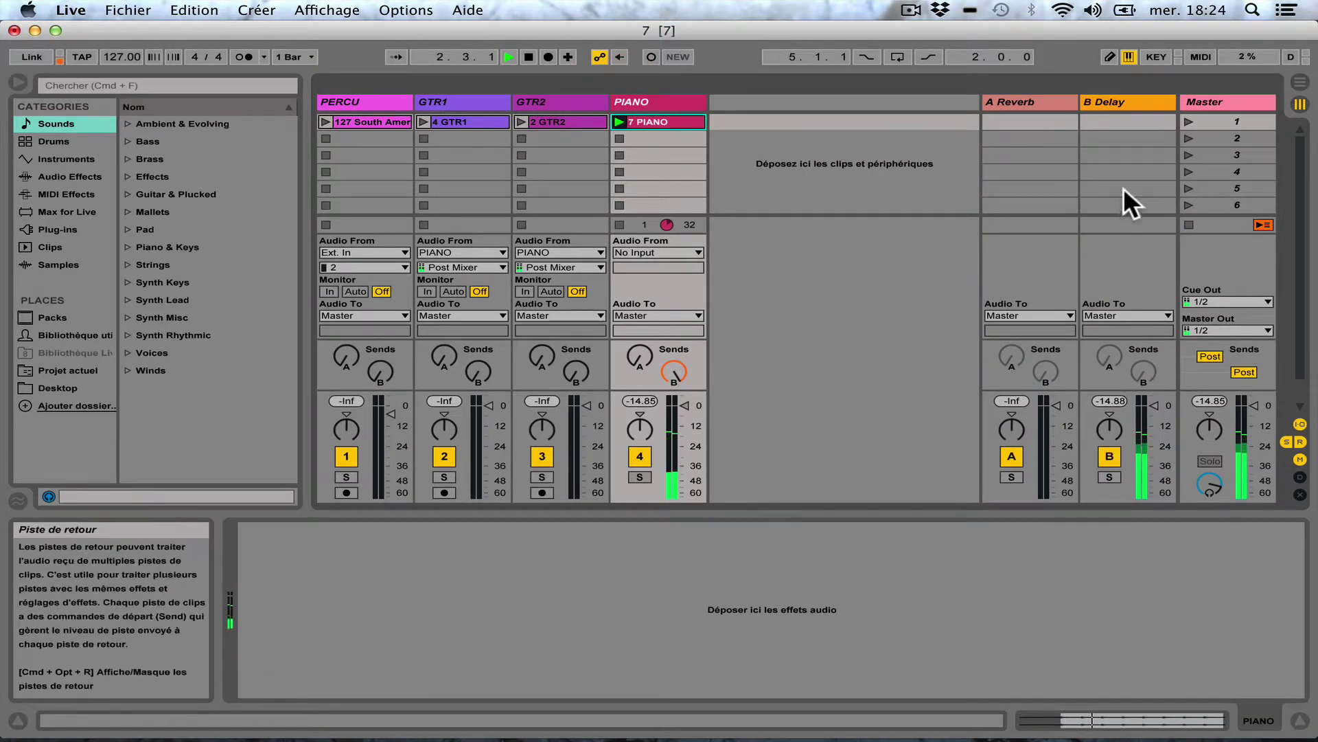
left_click(1108, 101)
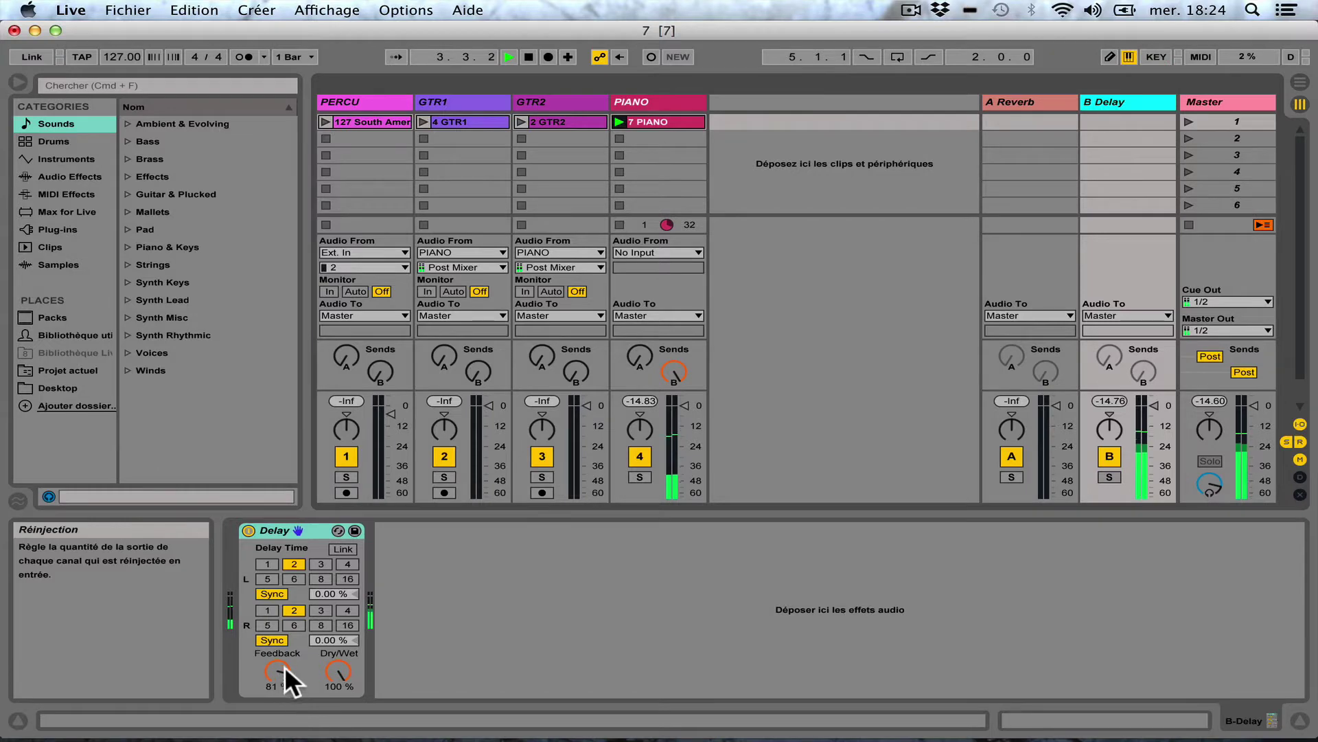
left_click_drag(287, 660, 287, 652)
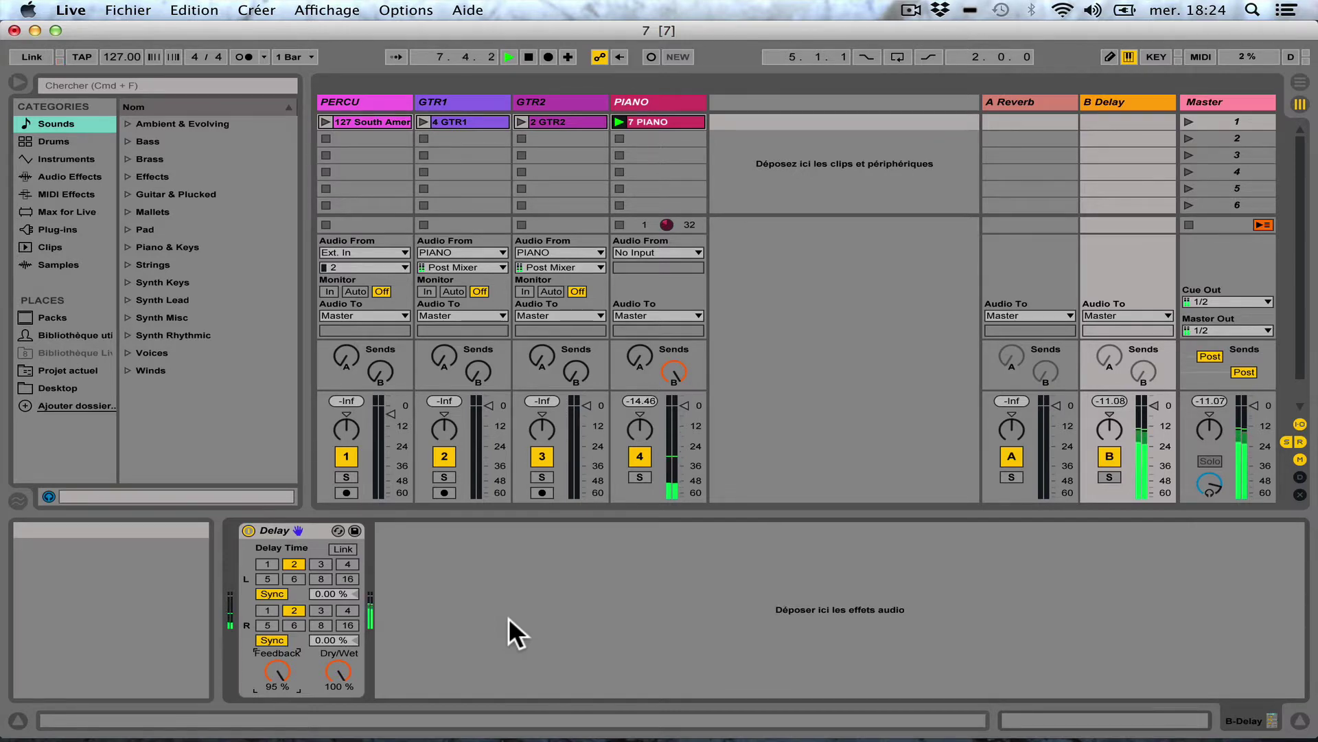
Step: Lower the Delay's feedback to 0 %, stop the PIANO clip and the transport, and raise the feedback again
left_click_drag(277, 663, 277, 714)
left_click(615, 223)
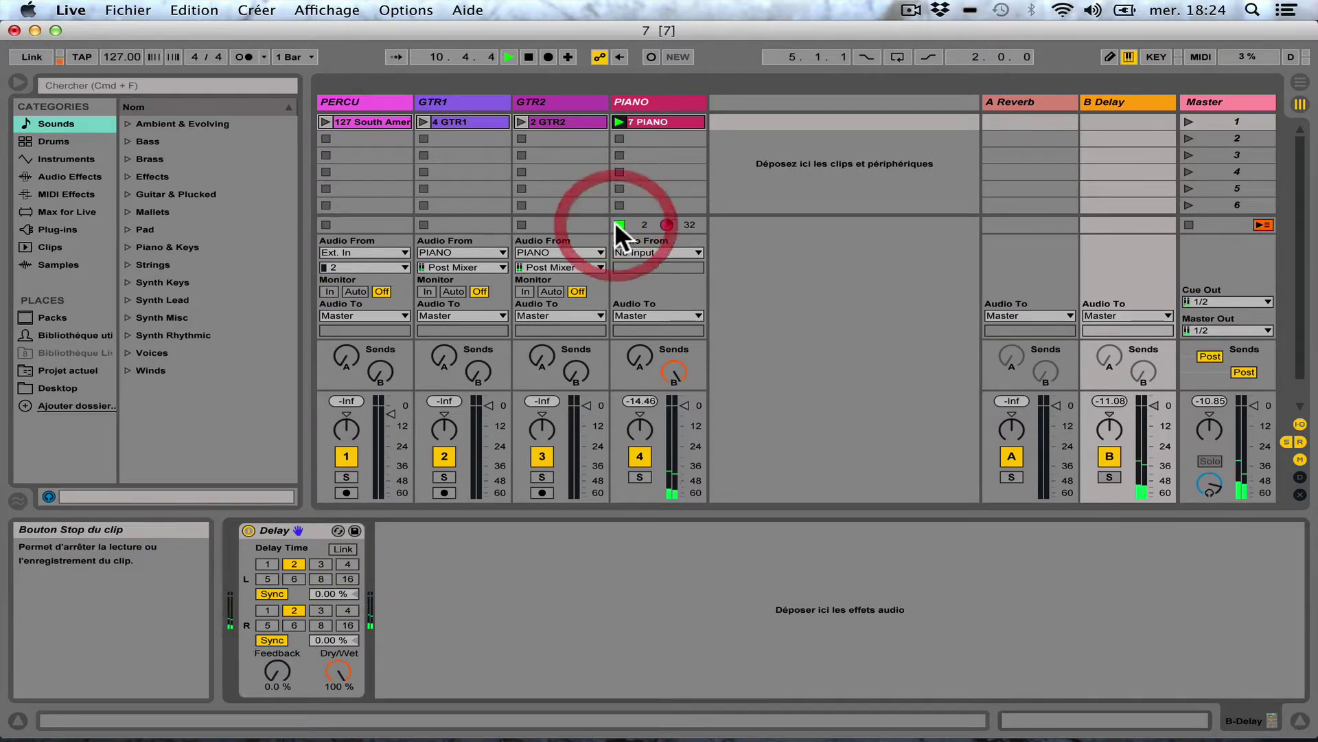
double_click(529, 57)
left_click(298, 527)
left_click_drag(278, 661, 278, 627)
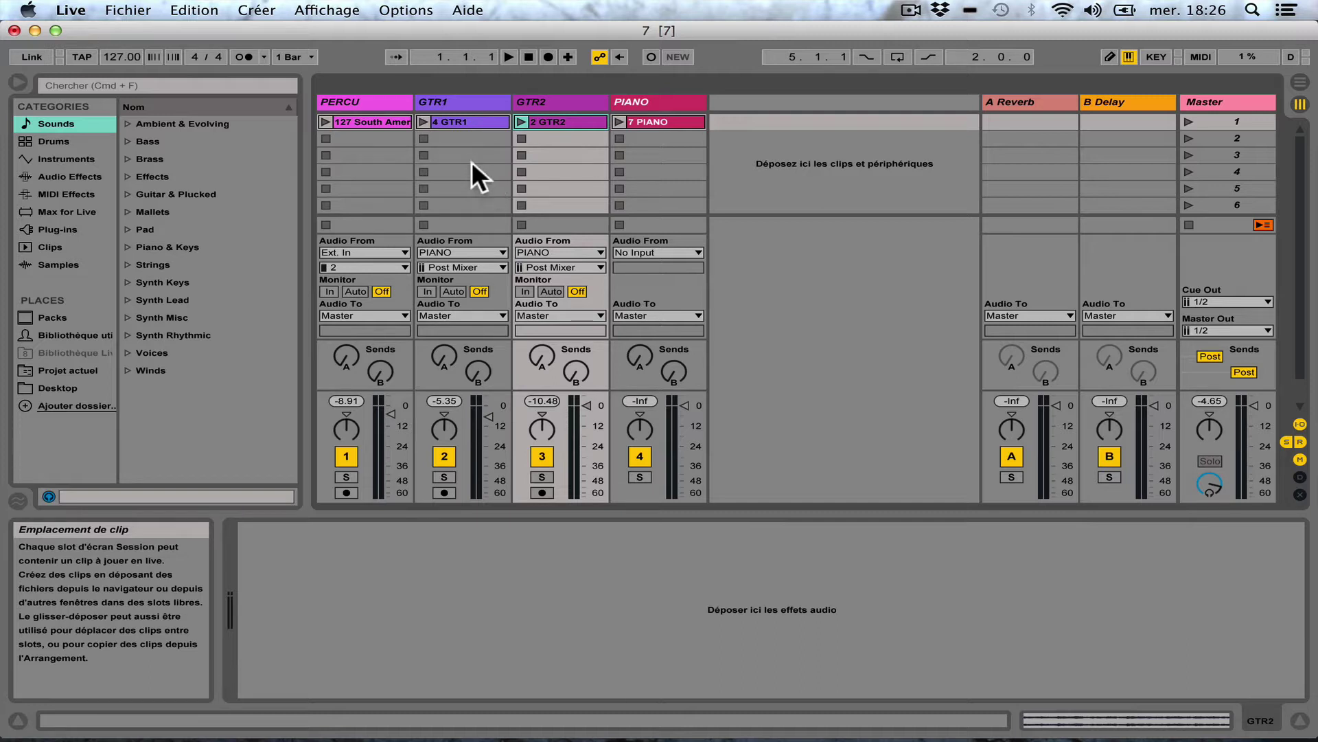
Step: Launch the PERCU, GTR1 and GTR2 clips one after another
left_click(324, 121)
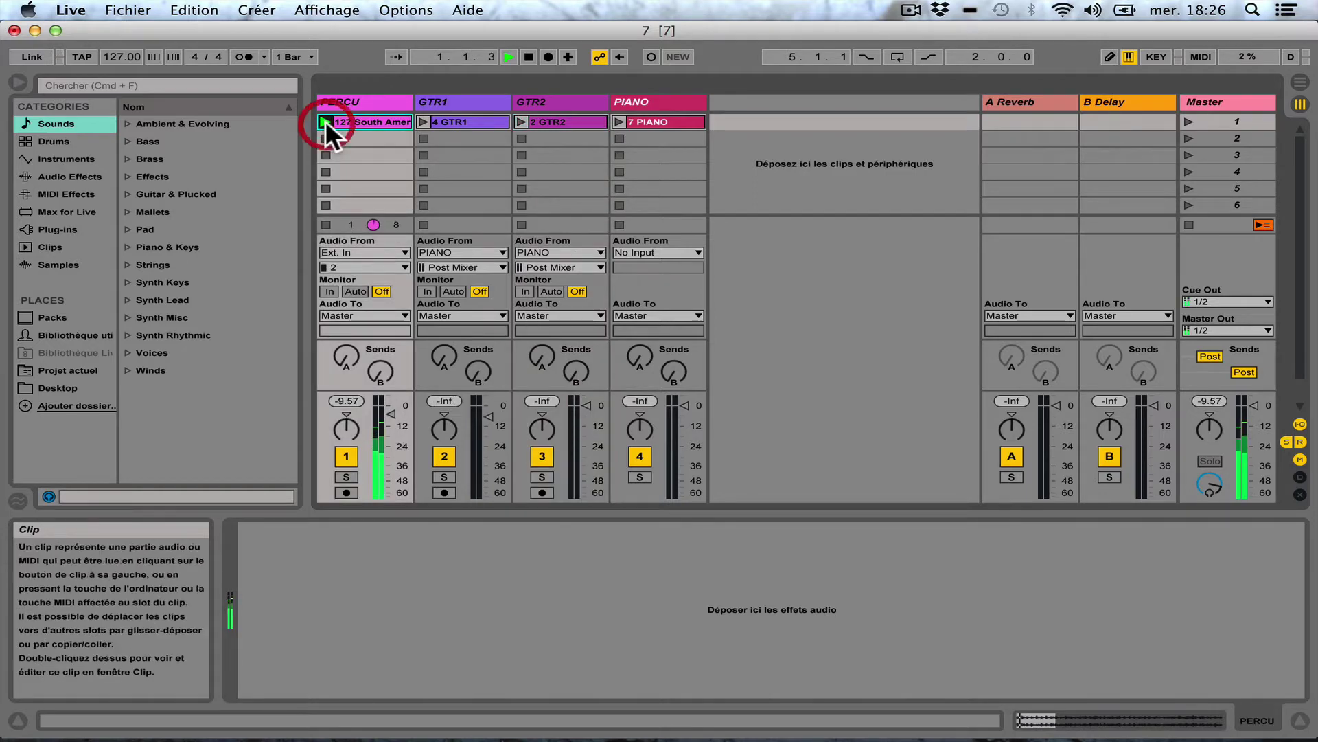
left_click(423, 121)
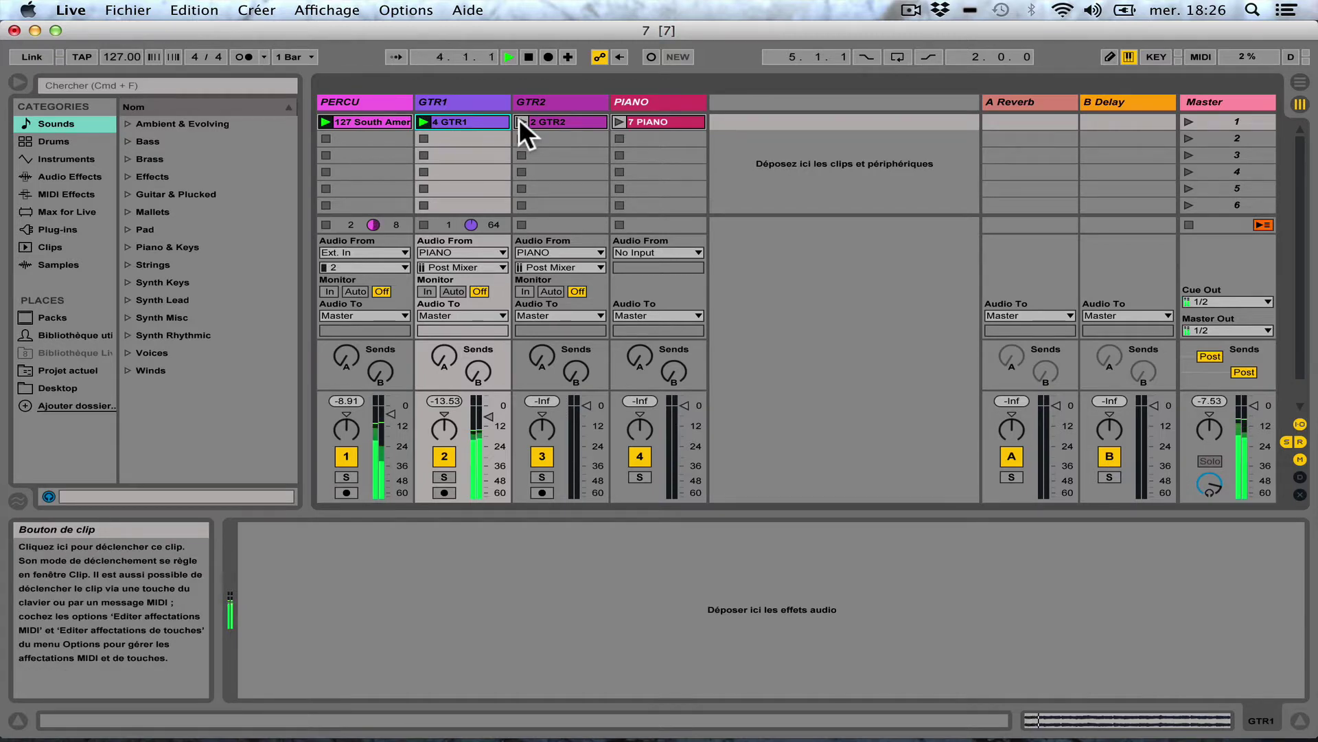
left_click(520, 122)
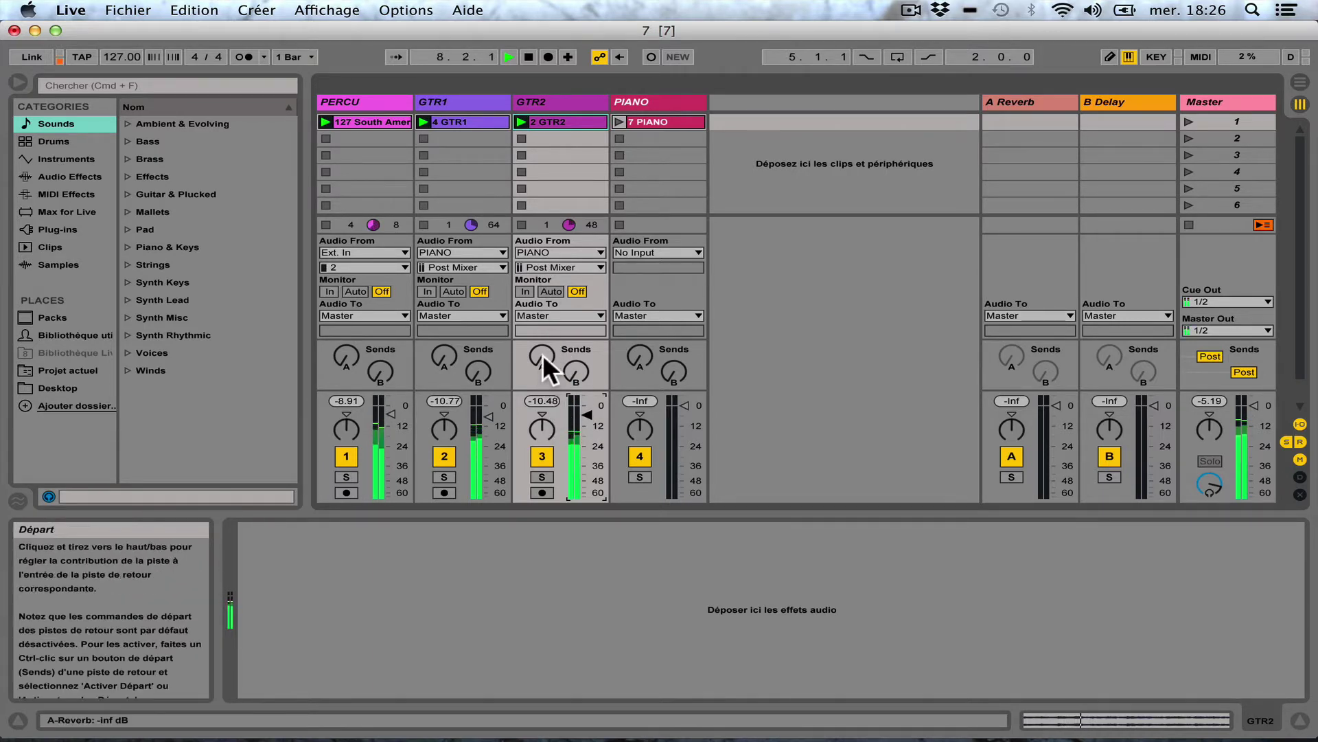
Step: Set GTR2's Reverb send to 0 dB, and play the PIANO clip with its Delay send at maximum and its Reverb send at -8.0 dB
left_click_drag(543, 353, 542, 302)
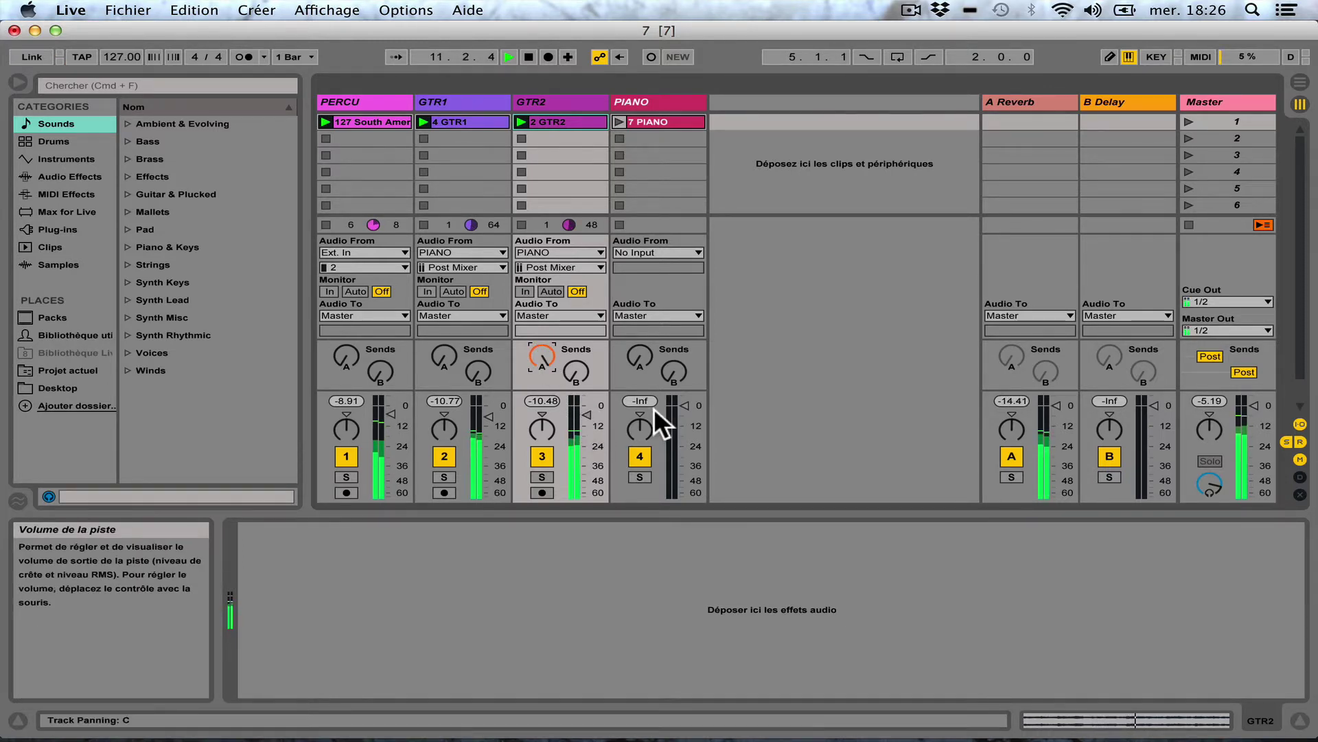
left_click_drag(587, 415, 589, 410)
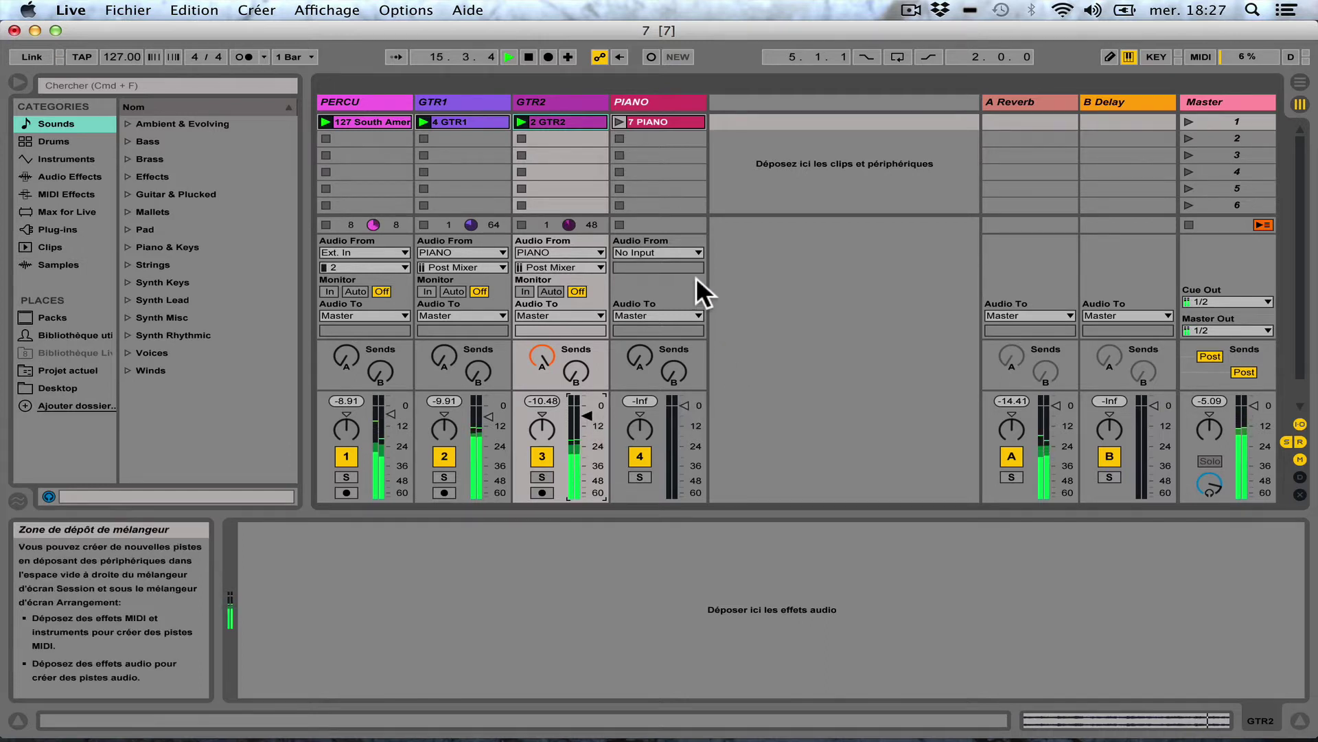
left_click(618, 122)
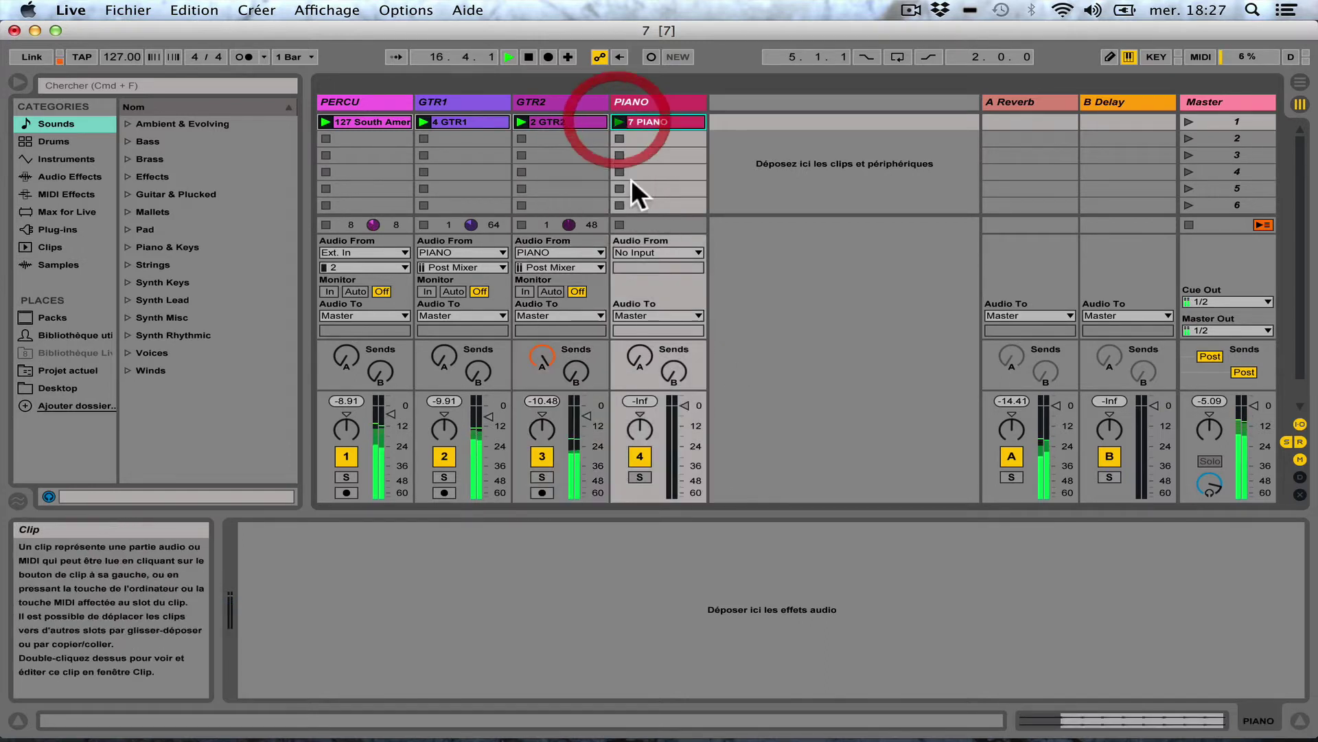
left_click_drag(673, 370, 637, 323)
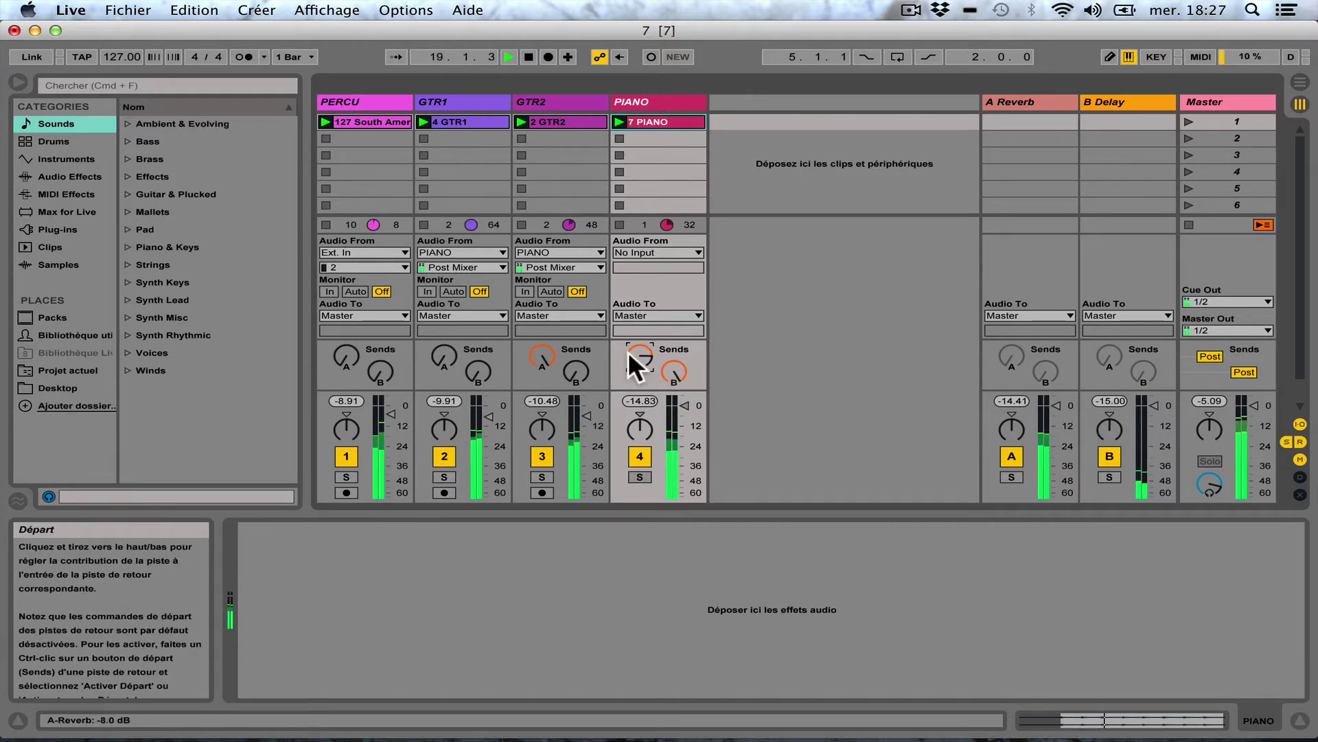
Step: Set the feedback of return B's Delay to 69 % and both channels' delay times to 3
left_click(1116, 100)
left_click_drag(270, 665, 270, 649)
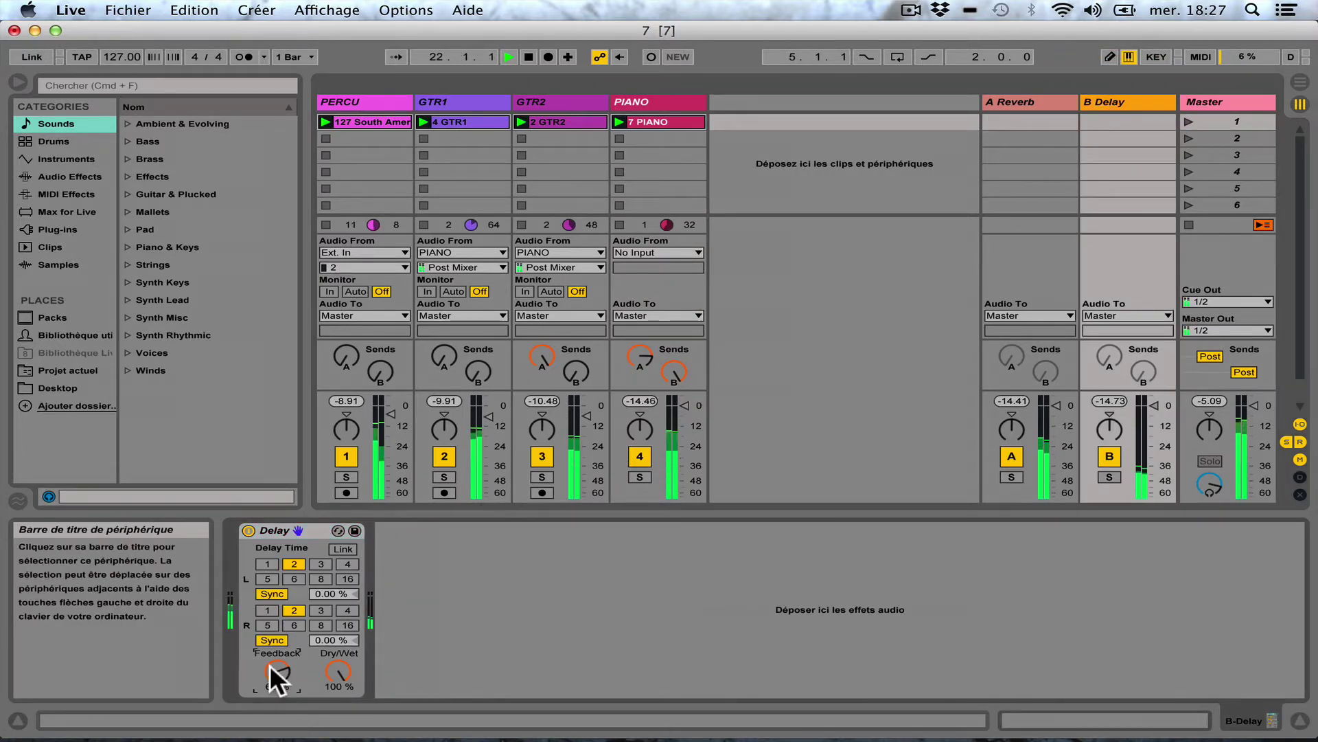
left_click(320, 563)
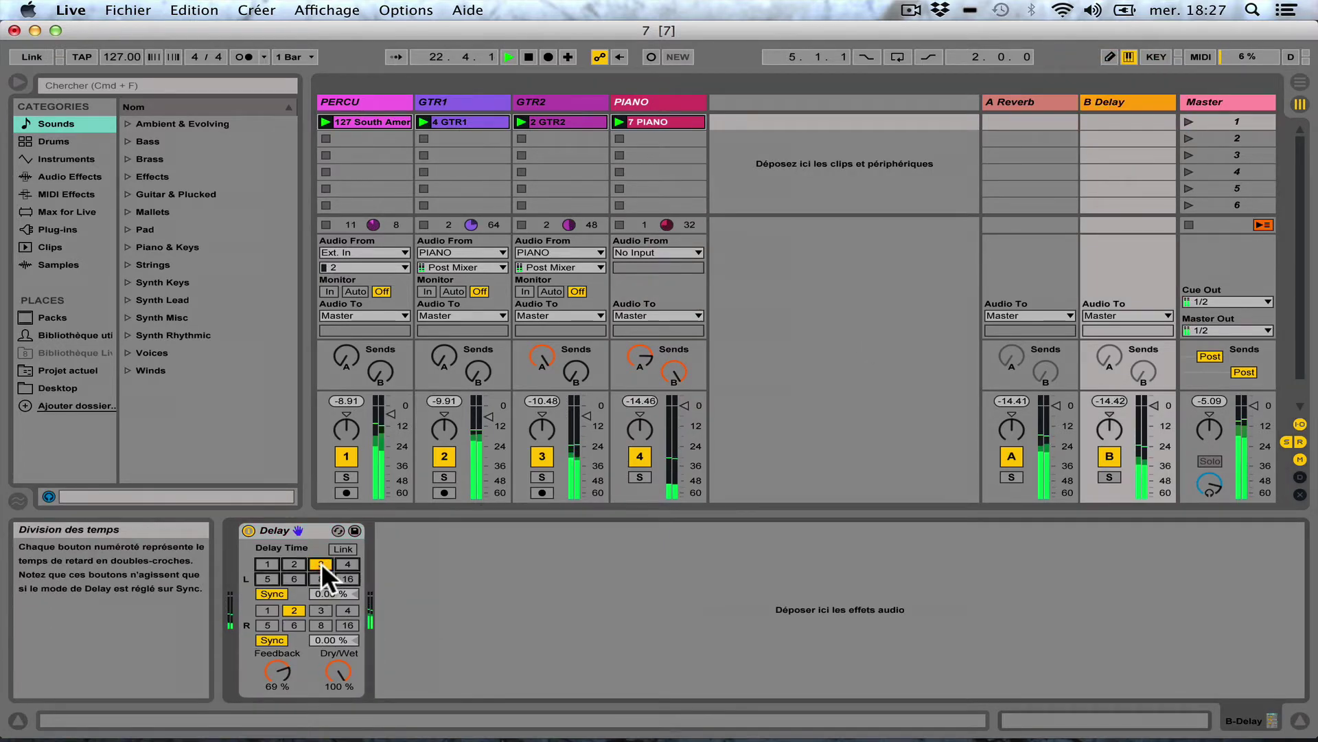
left_click(320, 605)
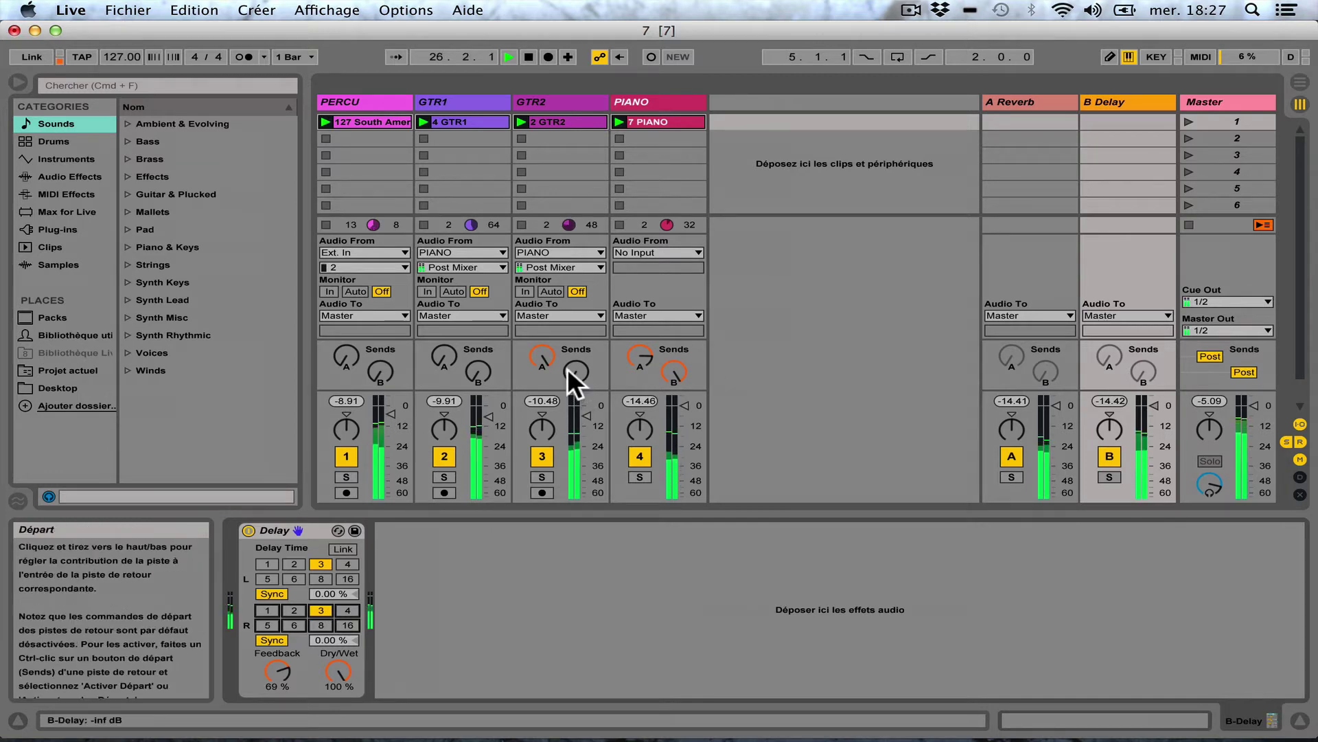
Step: Send GTR2 fully to the Delay instead of the Reverb, and reduce the Delay's feedback to 39 %
mouse_move(567, 368)
left_mouse_down()
mouse_move(567, 347)
mouse_move(568, 377)
left_mouse_up()
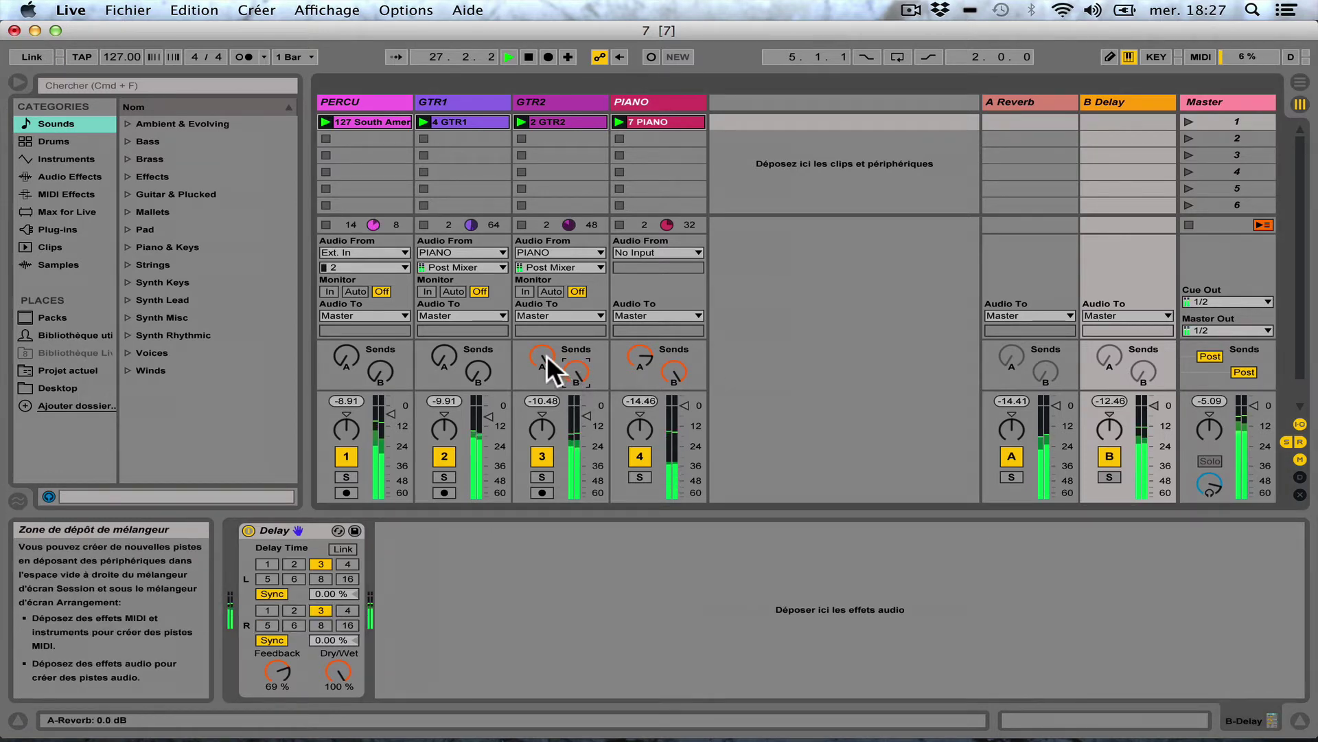
left_click(542, 357)
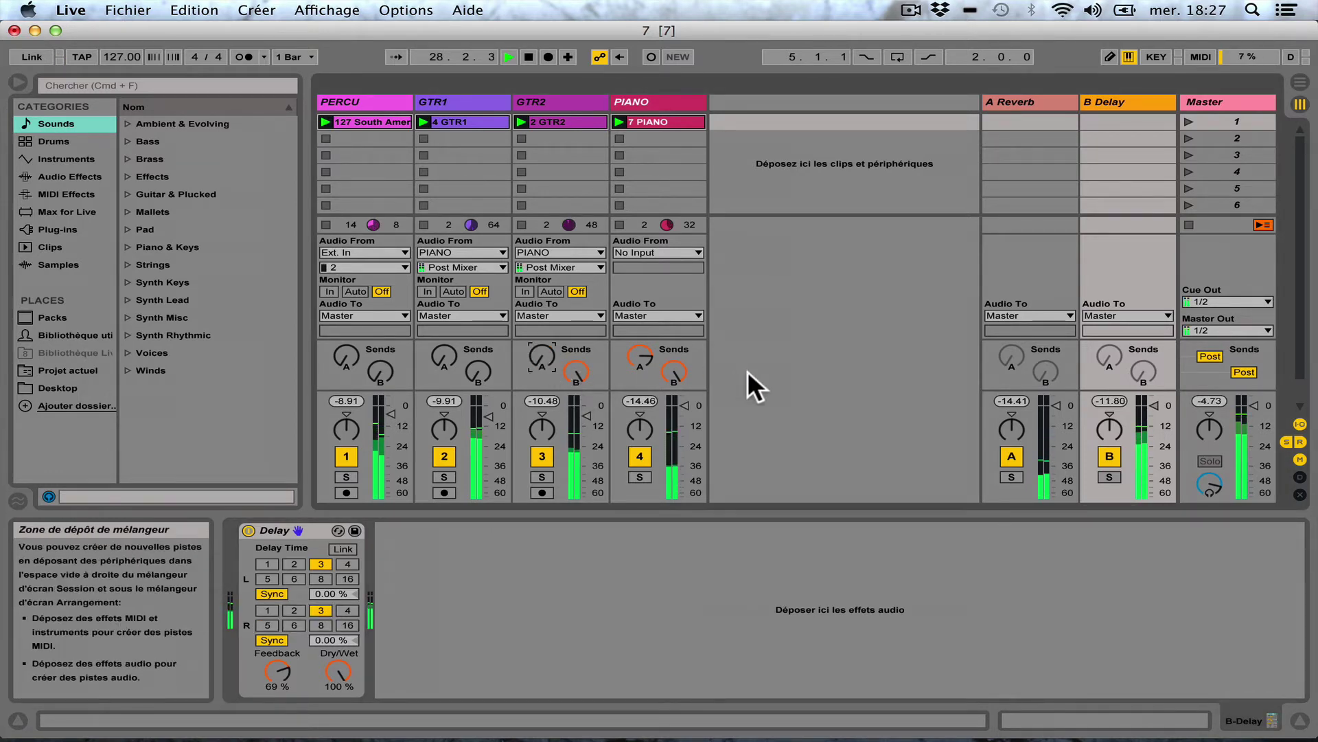
left_click_drag(277, 655, 277, 682)
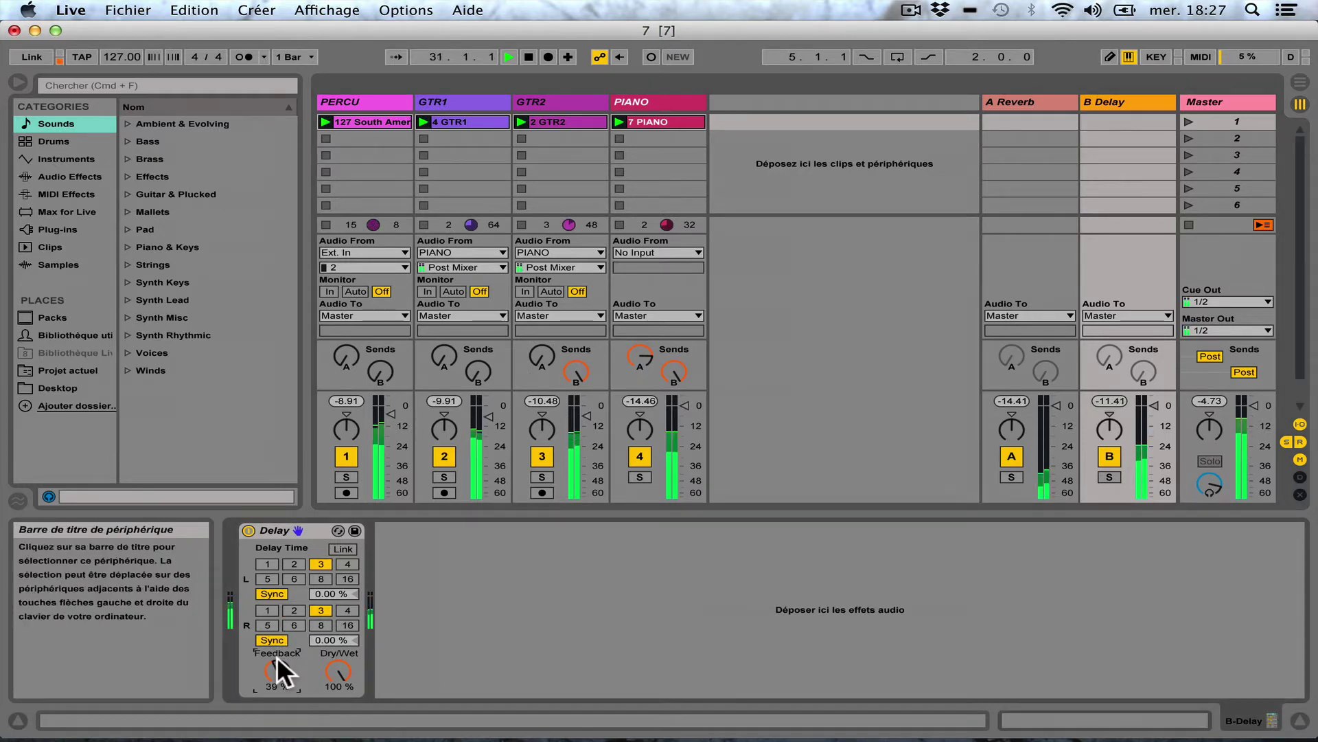
Step: Send PERCU fully to the Reverb, and turn off GTR2's Delay send and PIANO's Reverb send
left_click(356, 98)
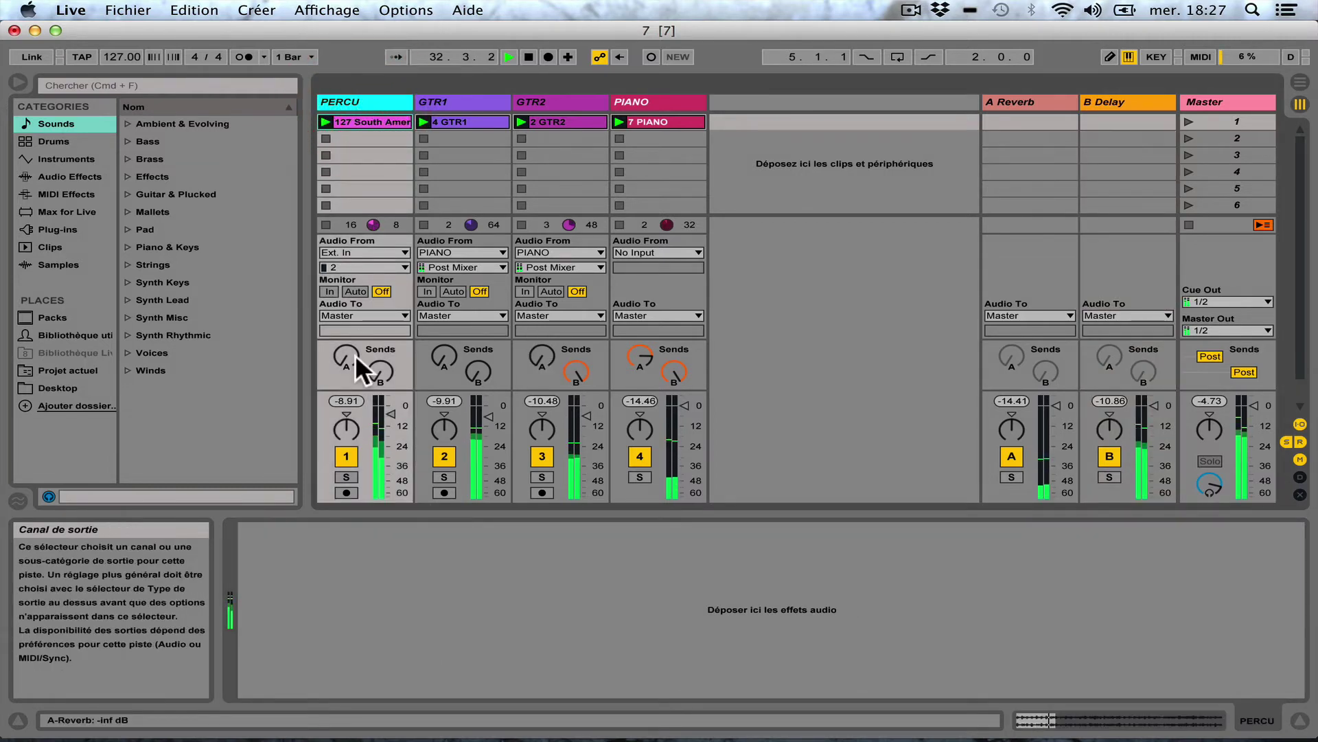
mouse_move(339, 353)
left_mouse_down()
mouse_move(339, 329)
mouse_move(339, 354)
left_mouse_up()
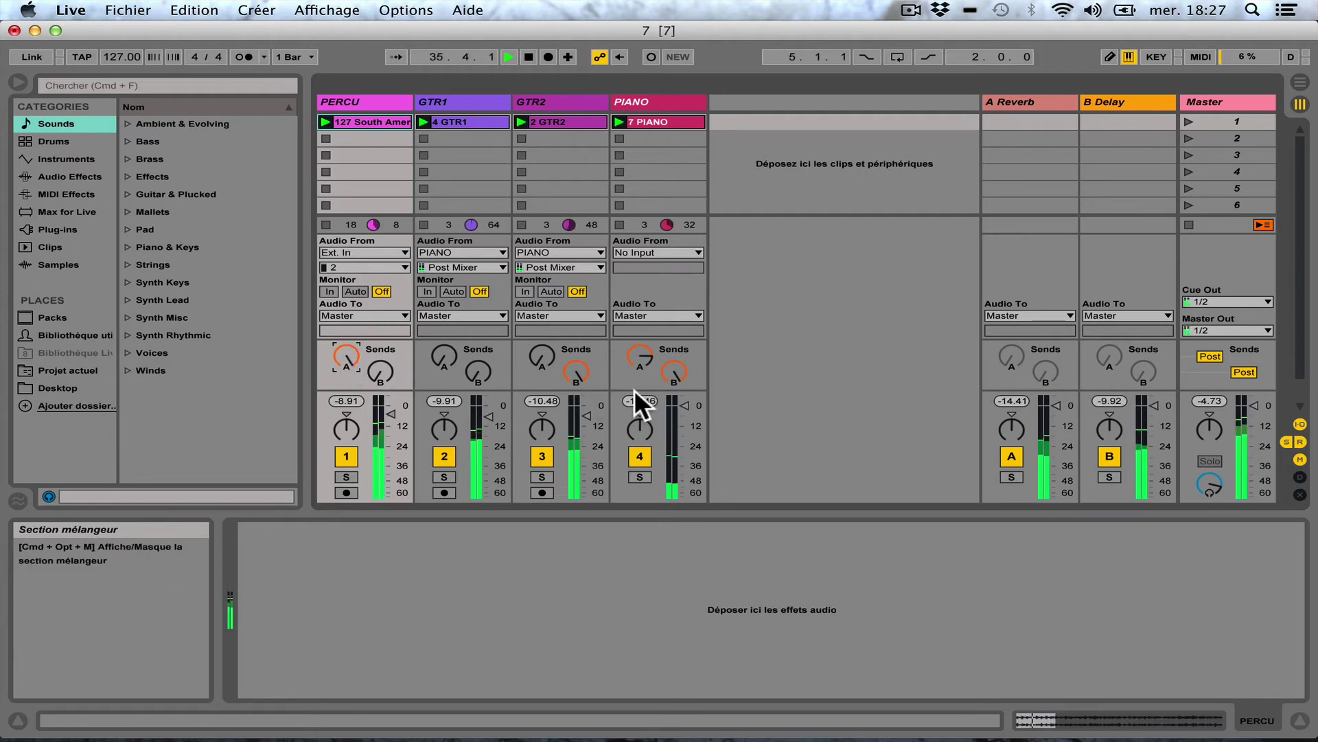
left_click_drag(576, 371, 577, 412)
left_click_drag(639, 354, 639, 375)
Step: Send GTR2 fully and GTR1 partially to the Reverb, and stop all clips and the transport
left_click_drag(538, 352, 537, 308)
left_click_drag(435, 357, 435, 330)
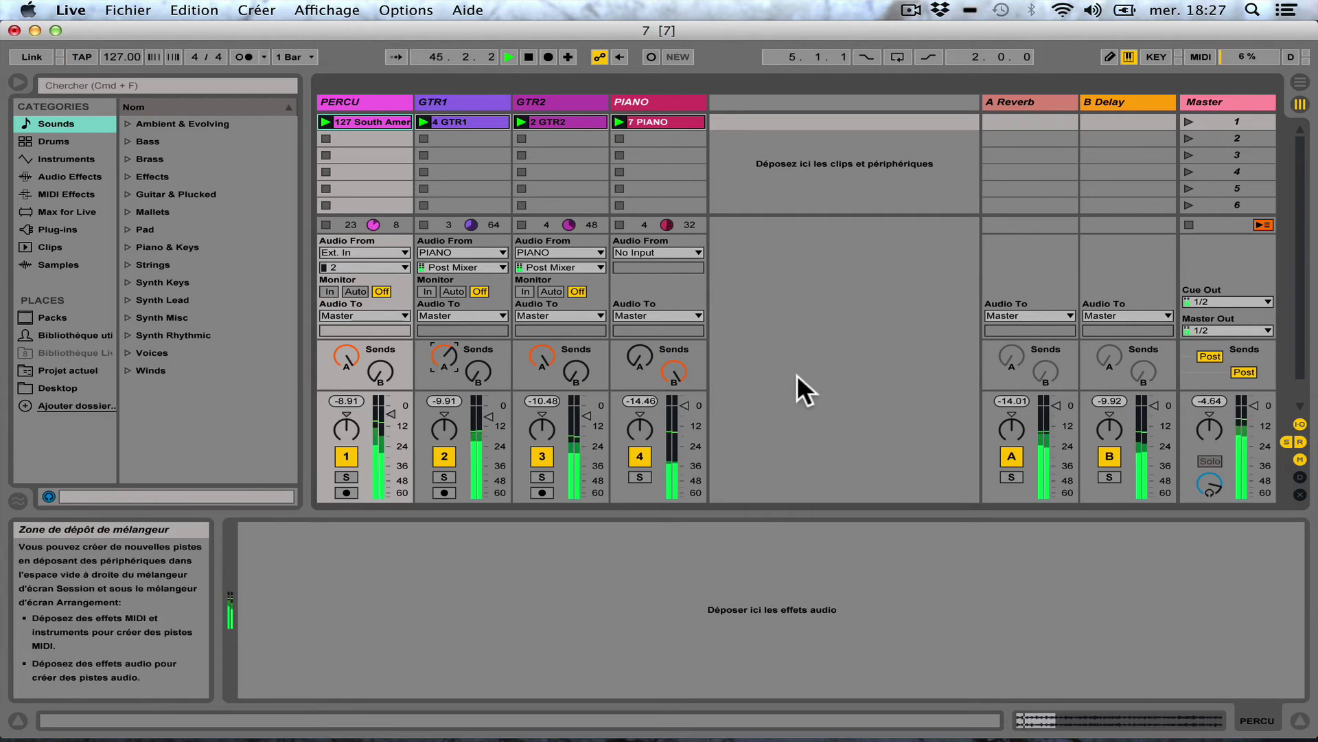
left_click(1188, 224)
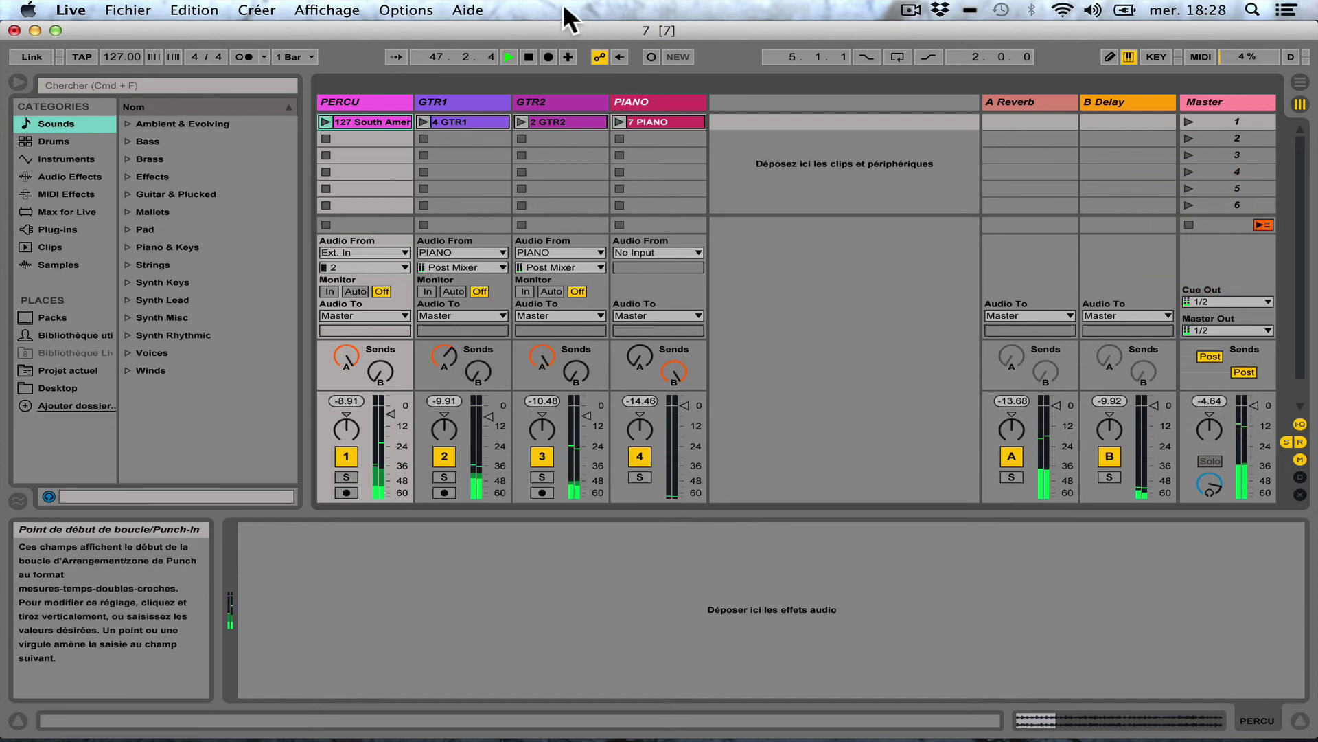
left_click(528, 57)
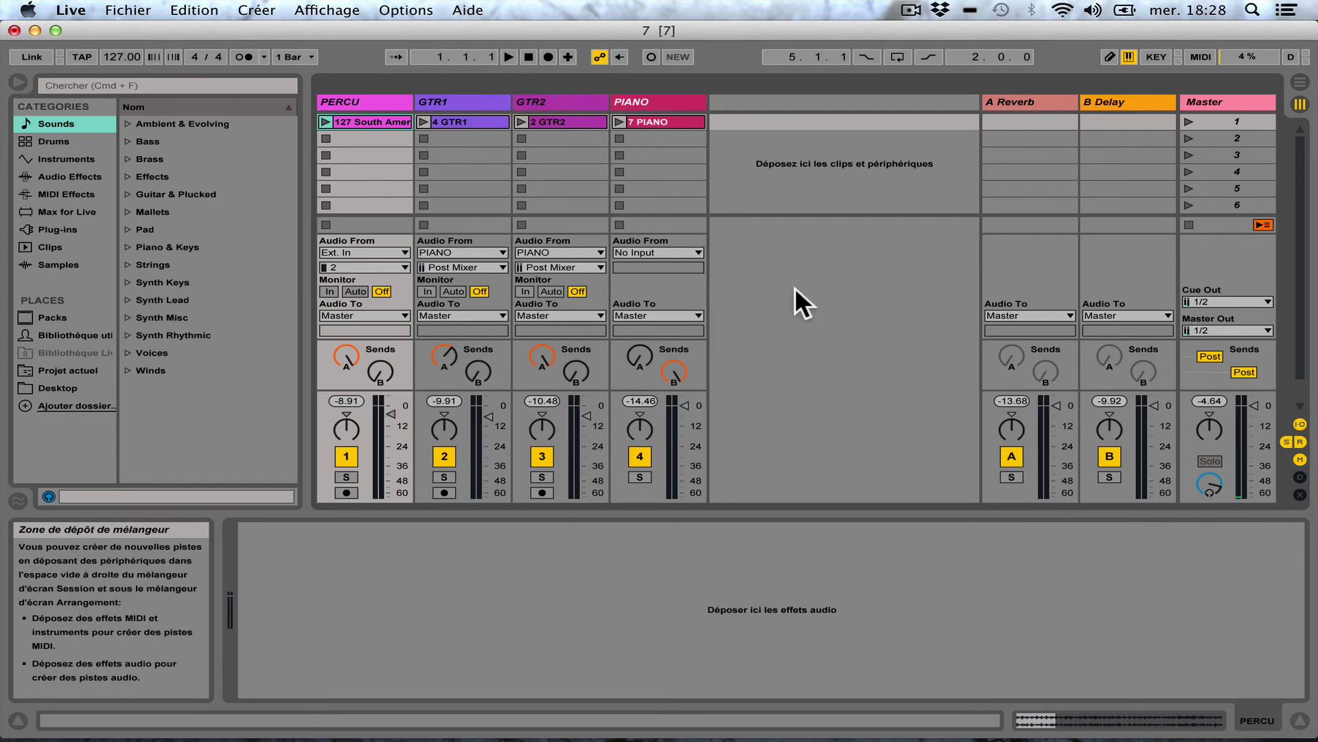